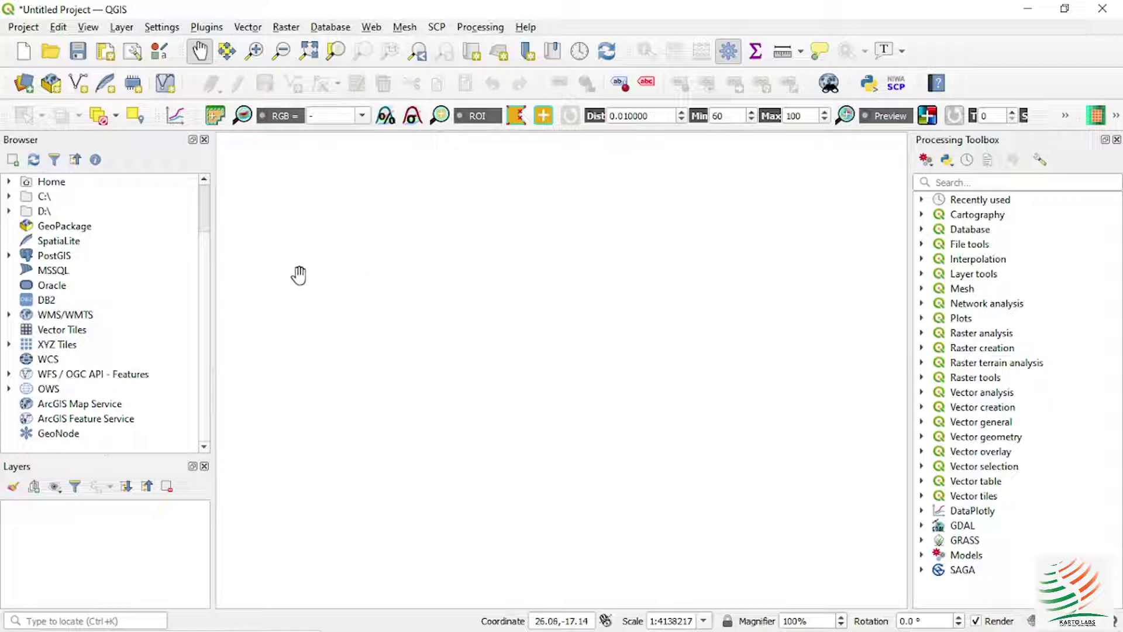
- Start a new XYZ Tiles connection and name it osm
{"action": "left_click", "coordinate": [82, 333]}
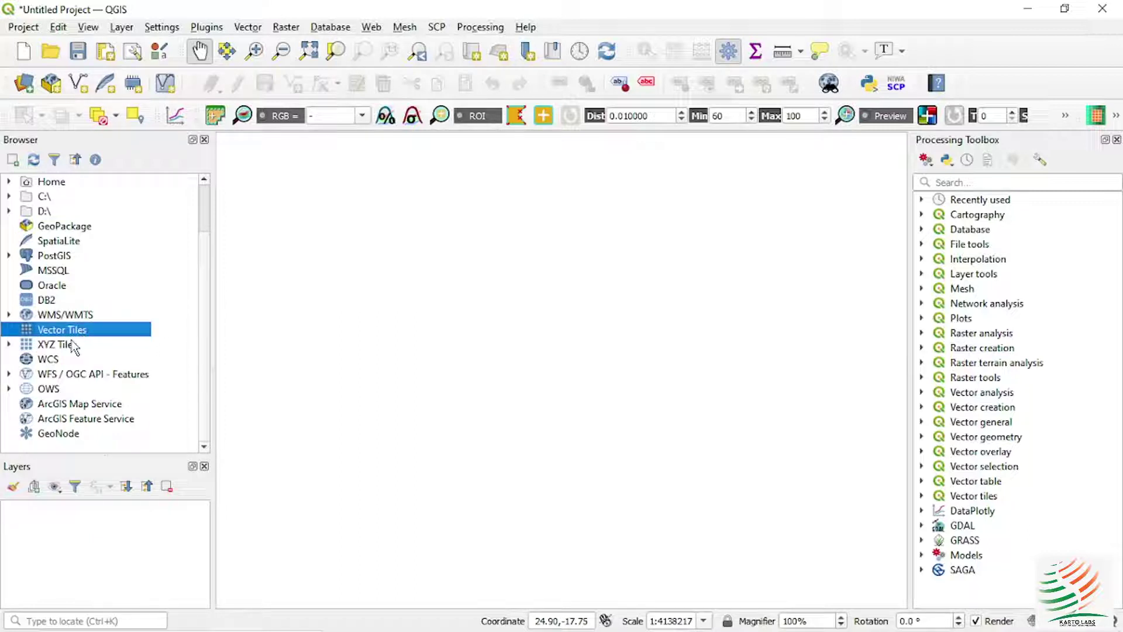
{"action": "left_click", "coordinate": [70, 346]}
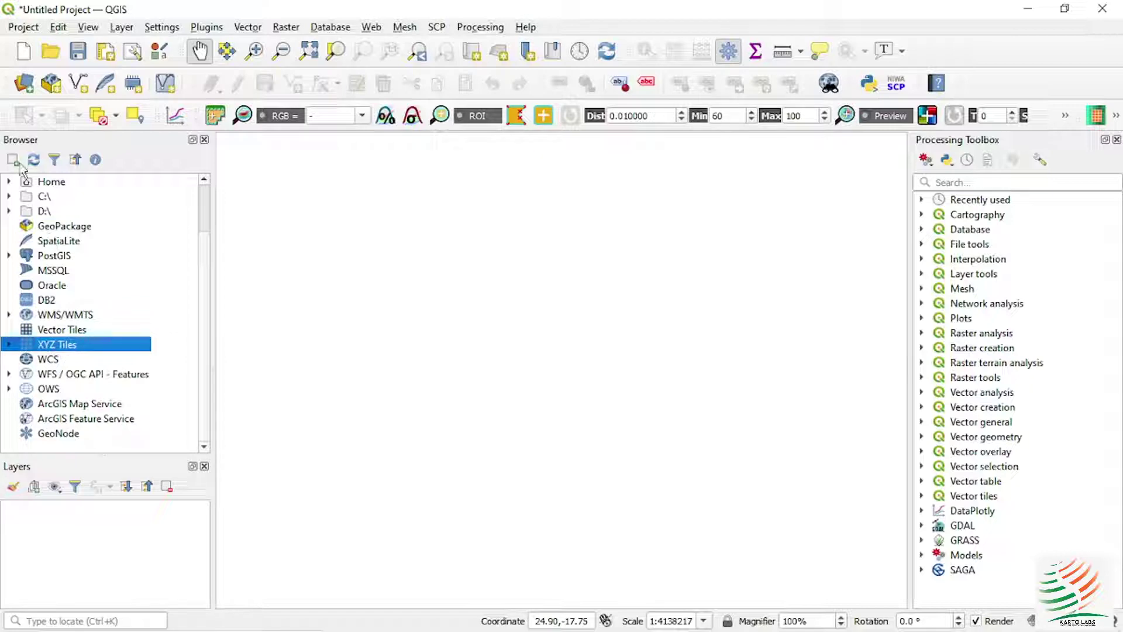
{"action": "right_click", "coordinate": [46, 350]}
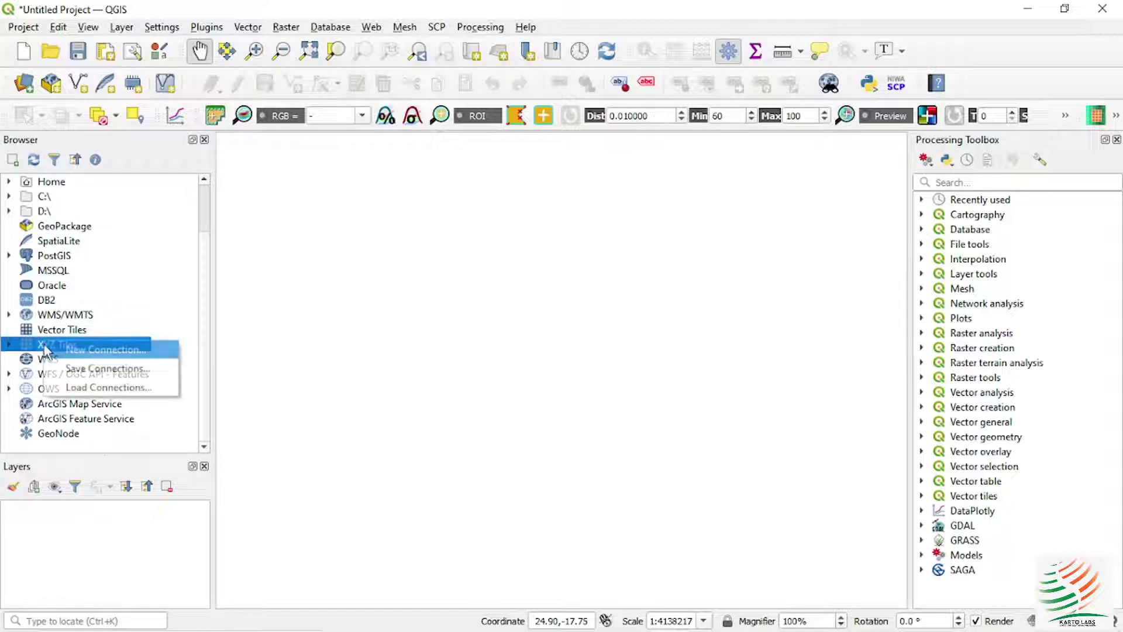
{"action": "left_click", "coordinate": [75, 349]}
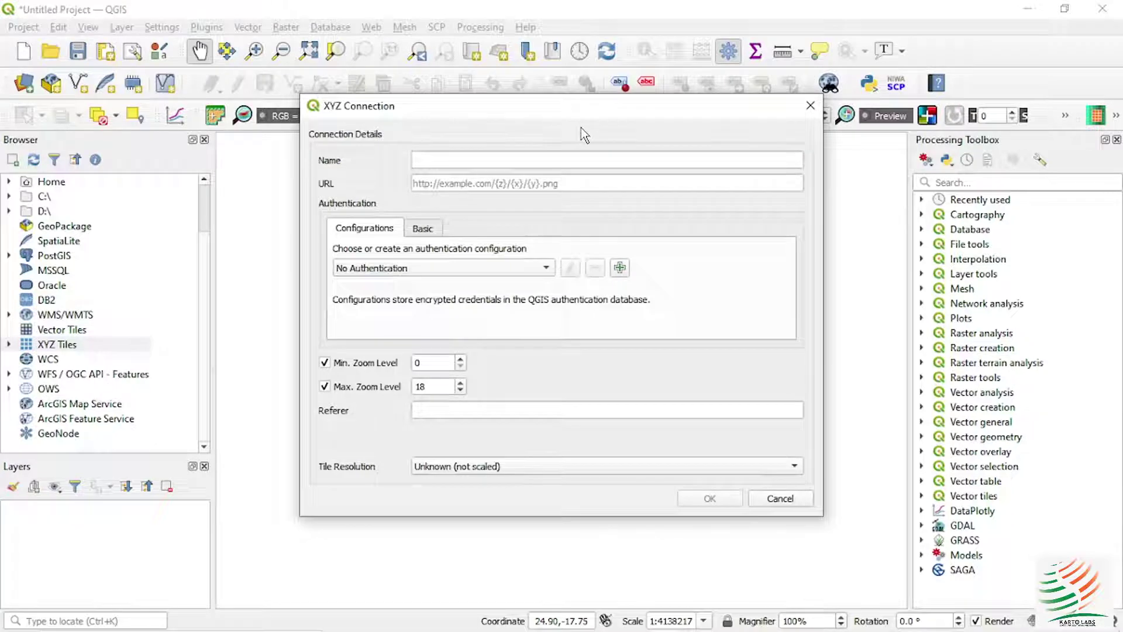
{"action": "left_click", "coordinate": [561, 185]}
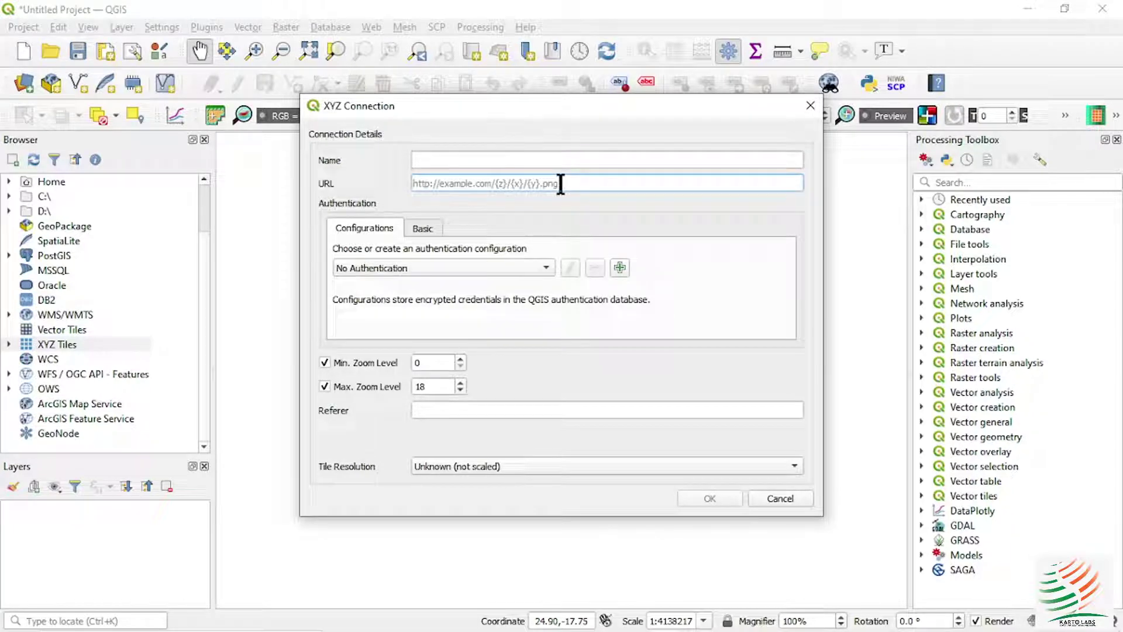
{"action": "left_click", "coordinate": [552, 162]}
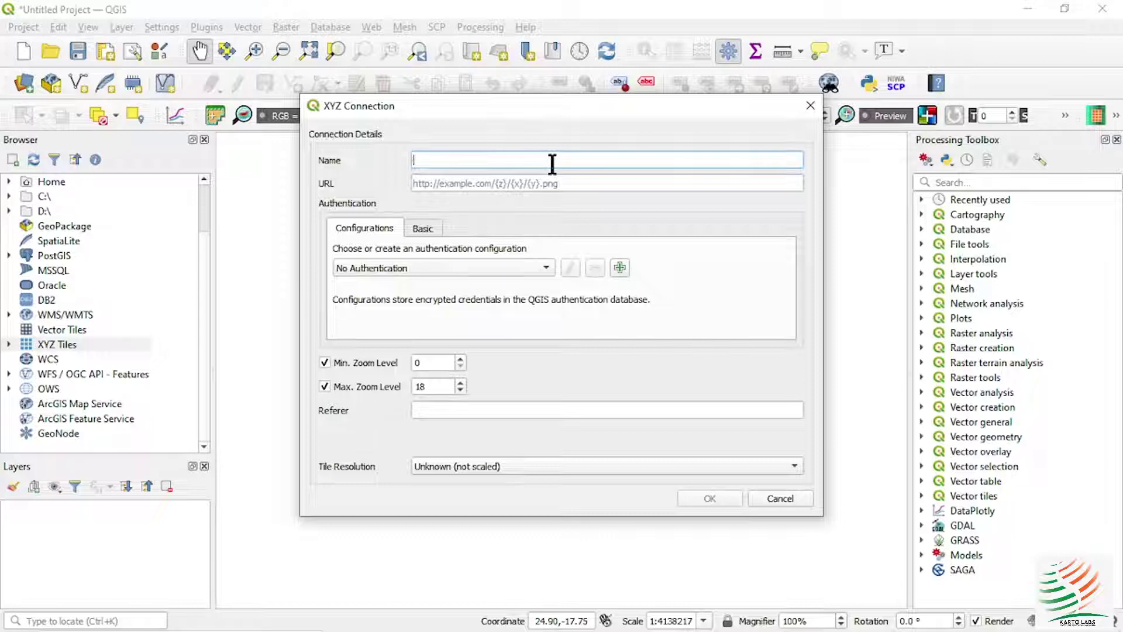
{"action": "type", "text": "osm"}
{"action": "left_click", "coordinate": [440, 186]}
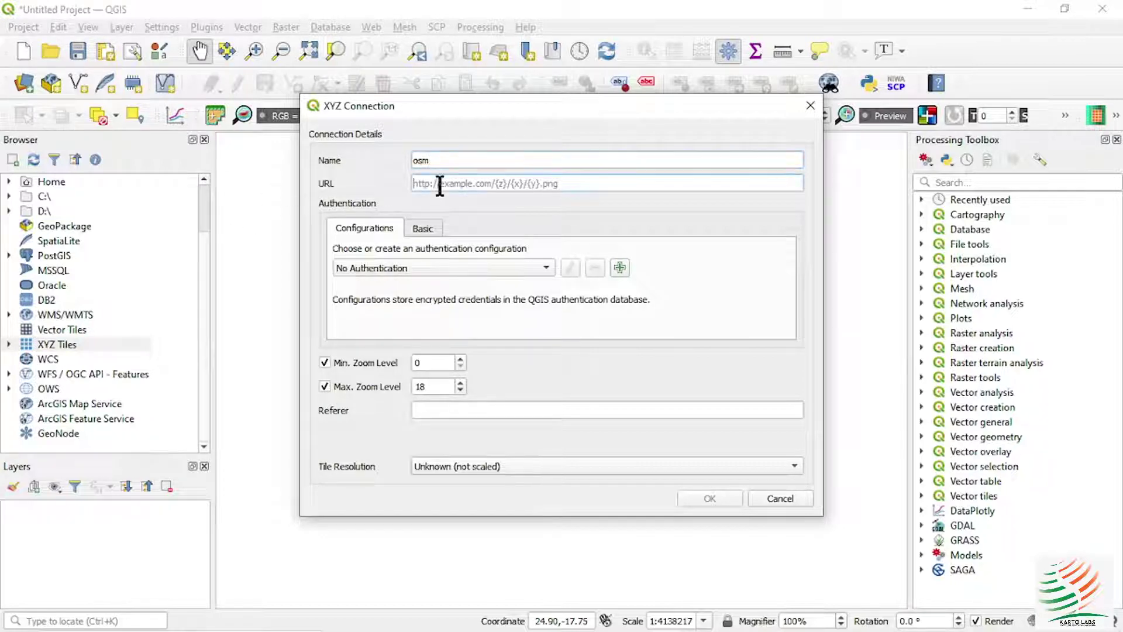
- Switch to the Edge browser and search the web for QGIS XYZ TILES in a new tab
{"action": "mouse_move", "coordinate": [527, 629]}
{"action": "left_click", "coordinate": [430, 619]}
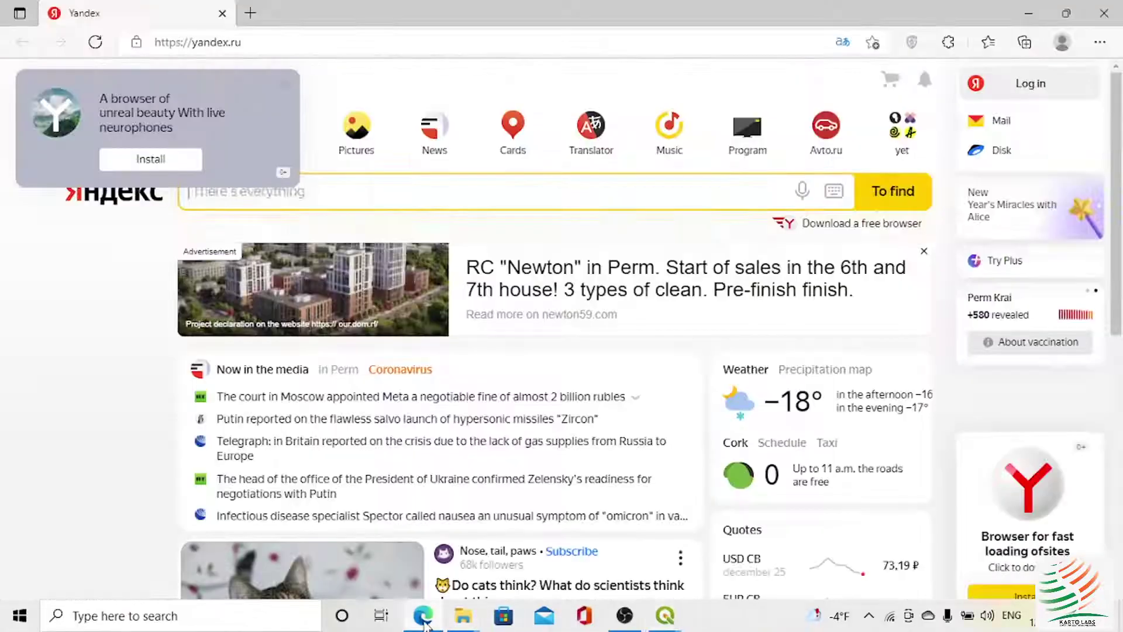
{"action": "left_click", "coordinate": [261, 18]}
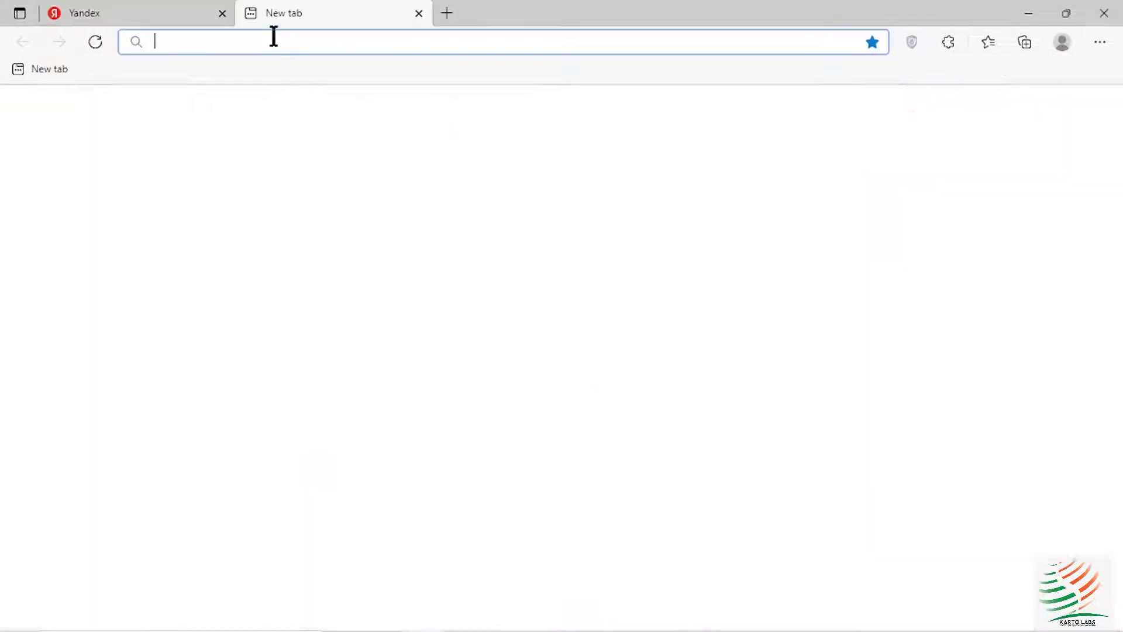
{"action": "left_click", "coordinate": [275, 40]}
{"action": "type", "text": "QGIS"}
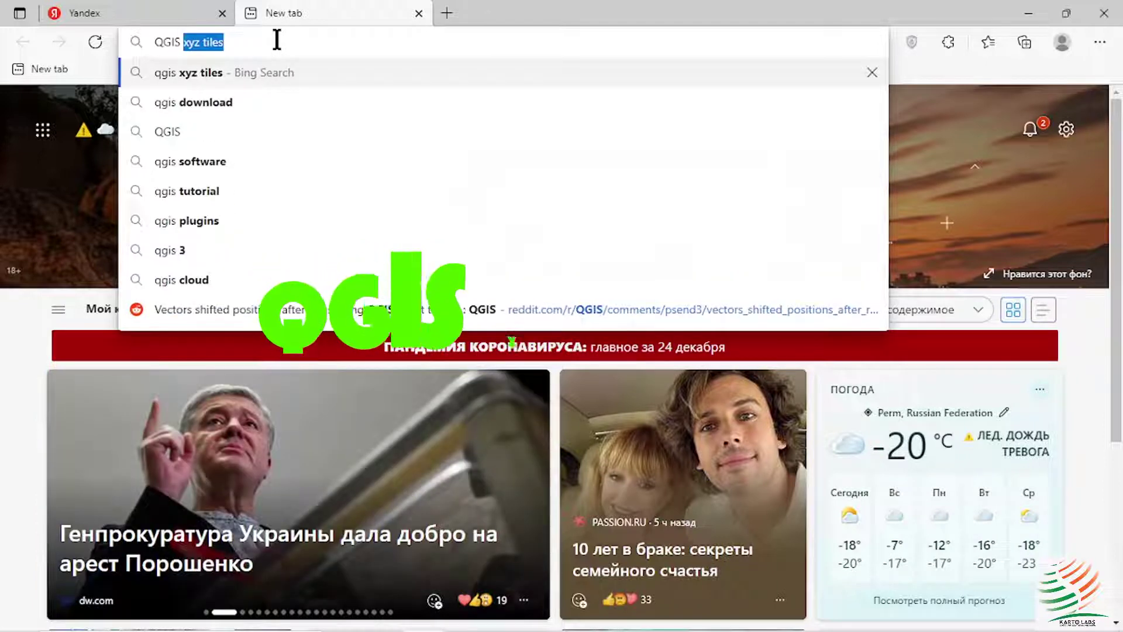
{"action": "type", "text": " XYZ TILES"}
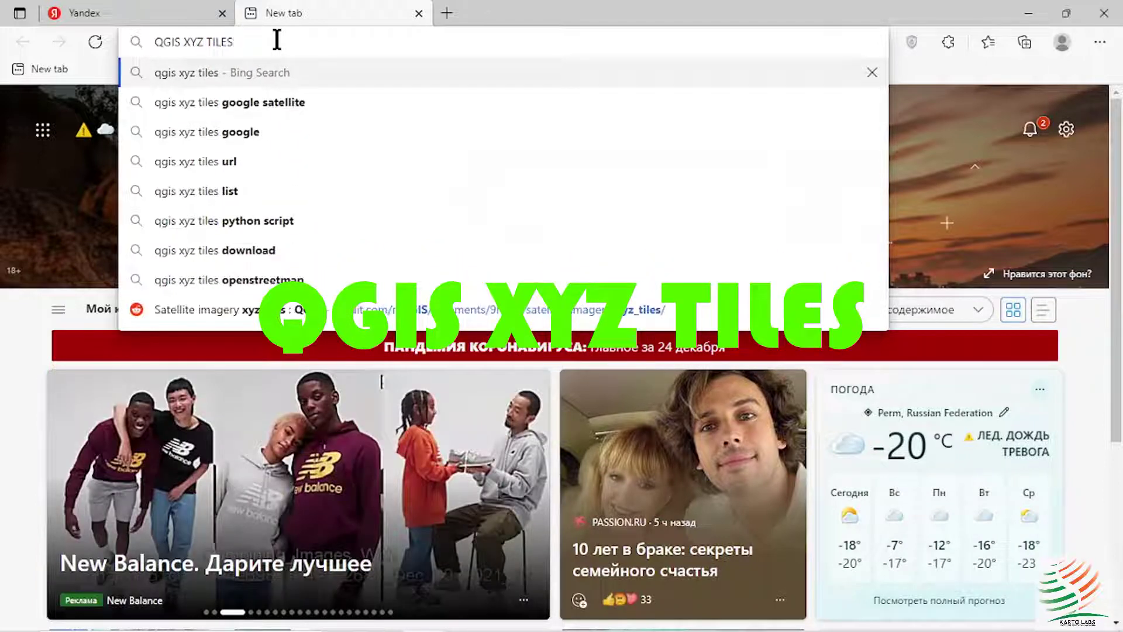
{"action": "key", "text": "Return"}
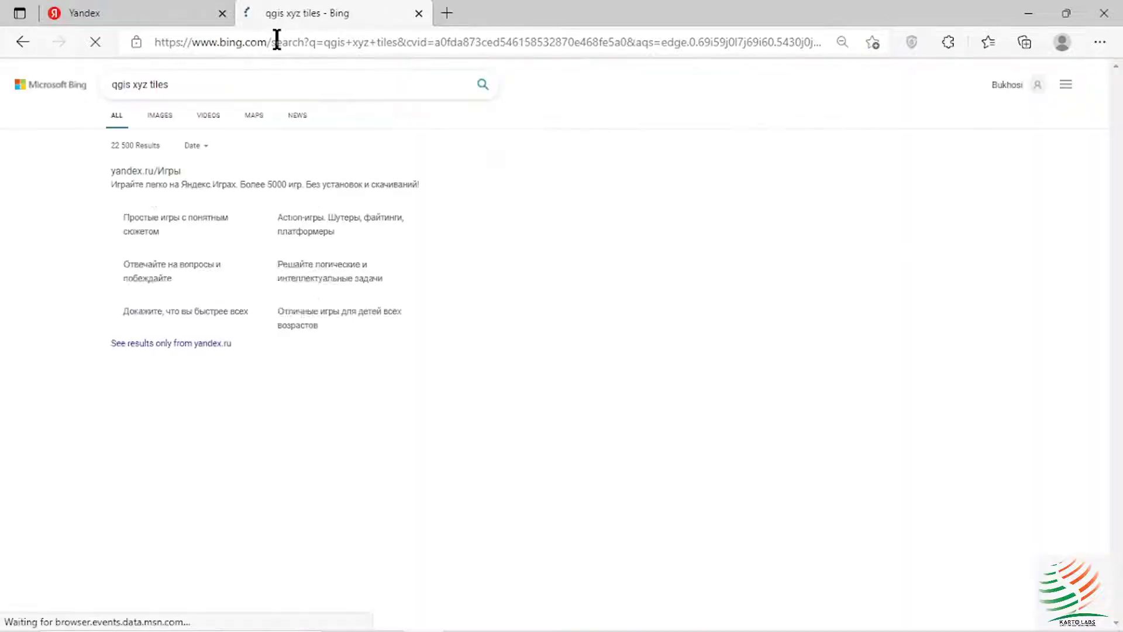
- Open the Spatial Bias article on QGIS 3.0 XYZ Tile Layers and copy the OpenStreetMap Mapnick URL from its provider table
{"action": "scroll", "coordinate": [322, 176], "scroll_direction": "down", "scroll_amount": 3}
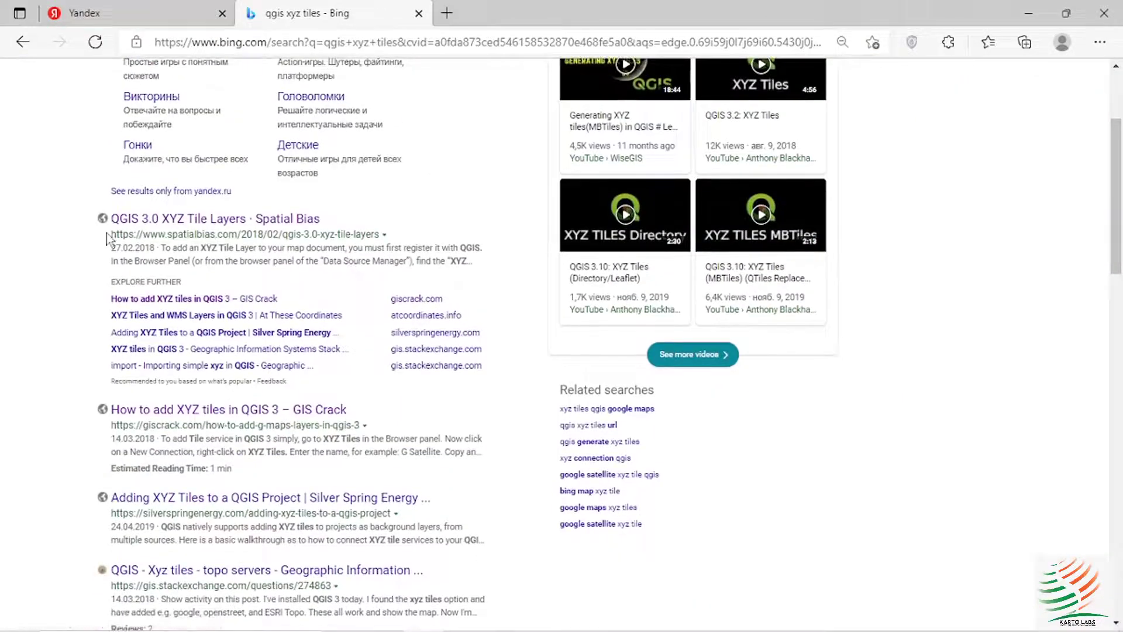
{"action": "left_click", "coordinate": [249, 221]}
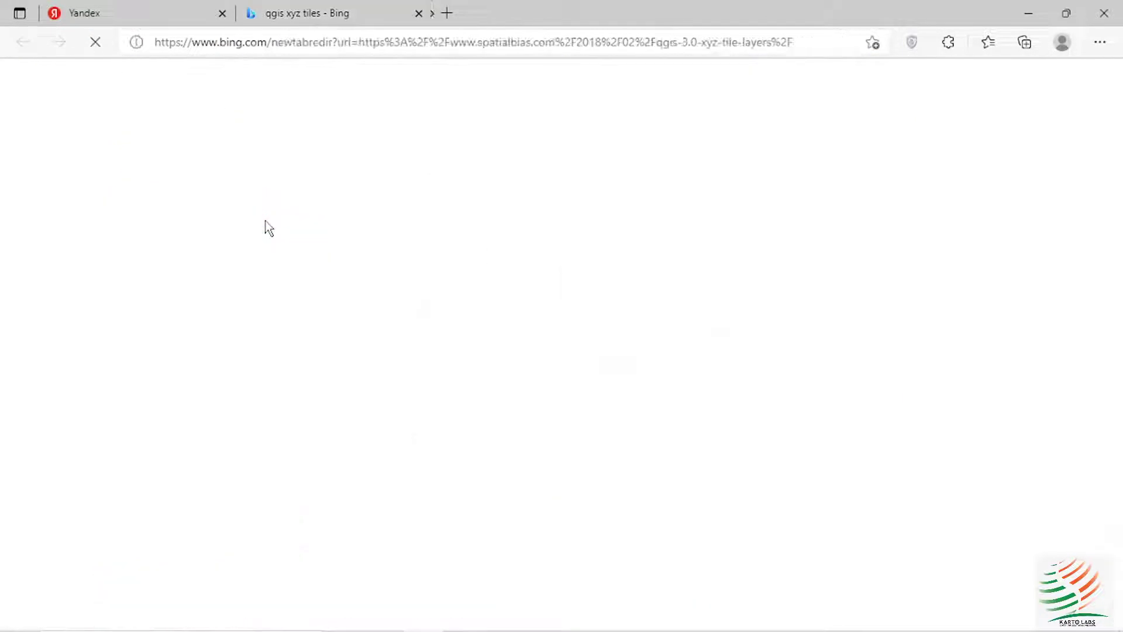
{"action": "scroll", "coordinate": [436, 290], "scroll_direction": "down", "scroll_amount": 15}
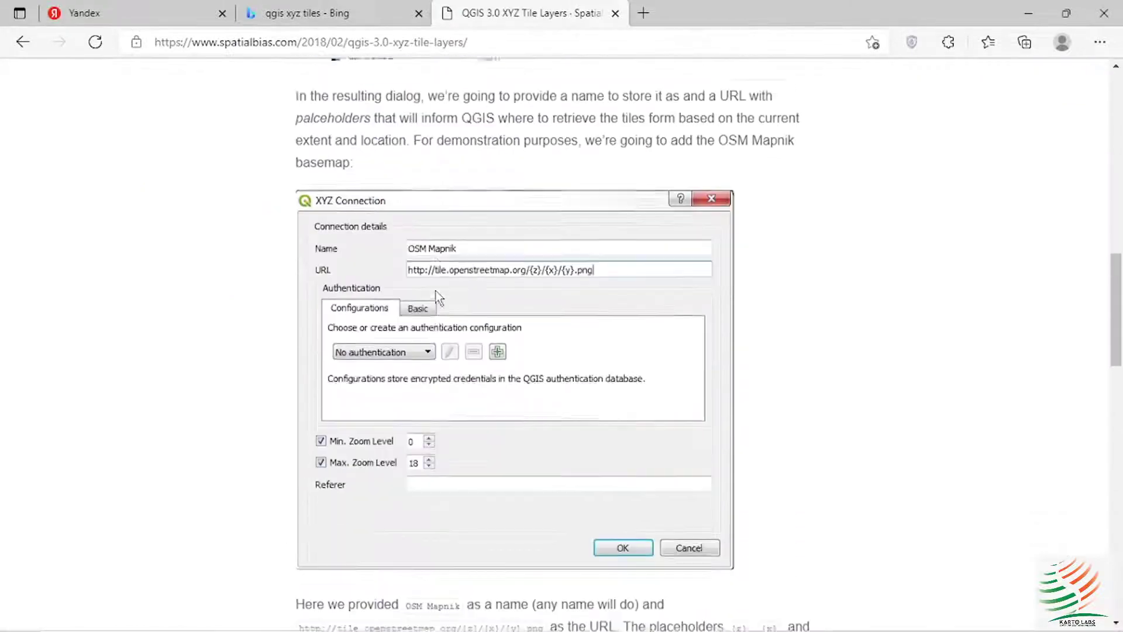
{"action": "scroll", "coordinate": [435, 295], "scroll_direction": "down", "scroll_amount": 18}
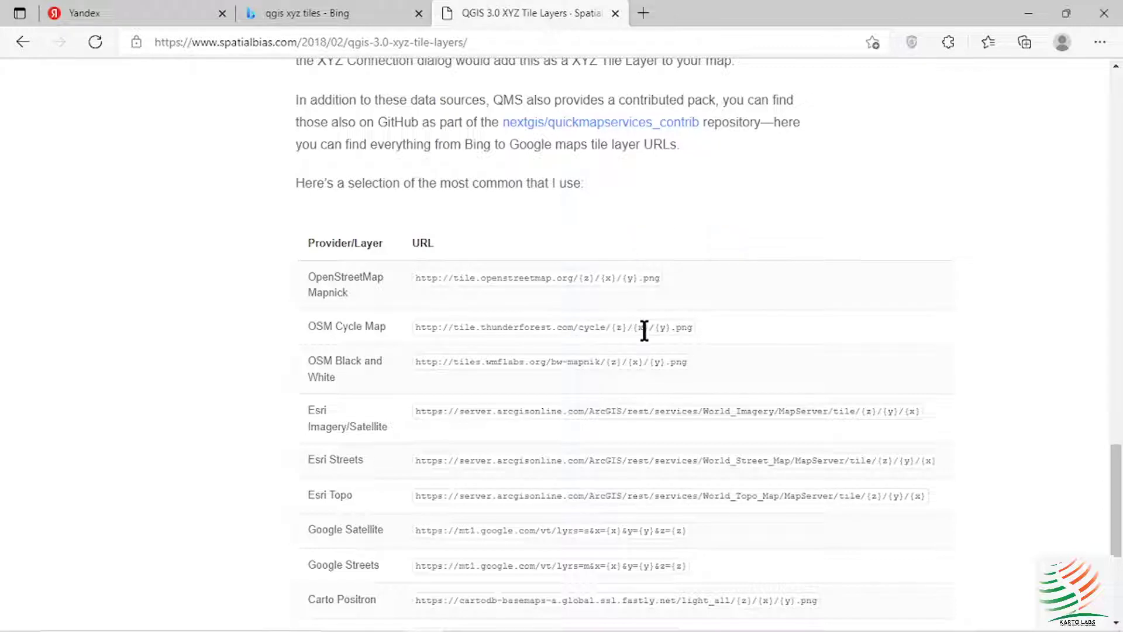
{"action": "scroll", "coordinate": [582, 354], "scroll_direction": "down", "scroll_amount": 2}
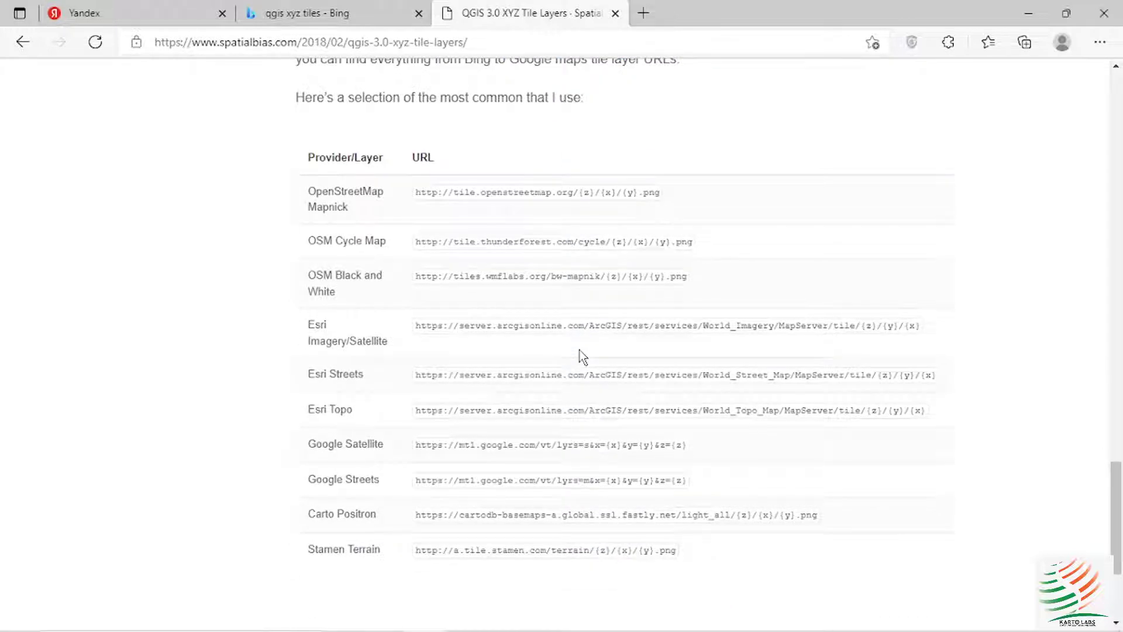
{"action": "left_click_drag", "start_coordinate": [672, 199], "coordinate": [394, 198]}
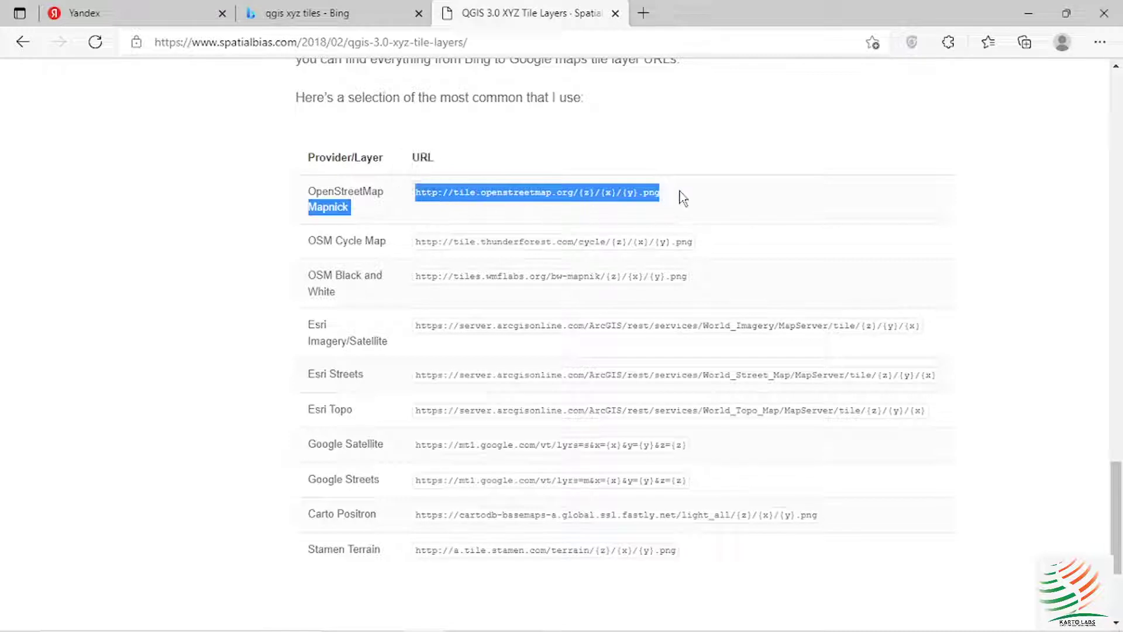
{"action": "left_click_drag", "start_coordinate": [679, 195], "coordinate": [417, 197]}
{"action": "key", "text": "ctrl+c"}
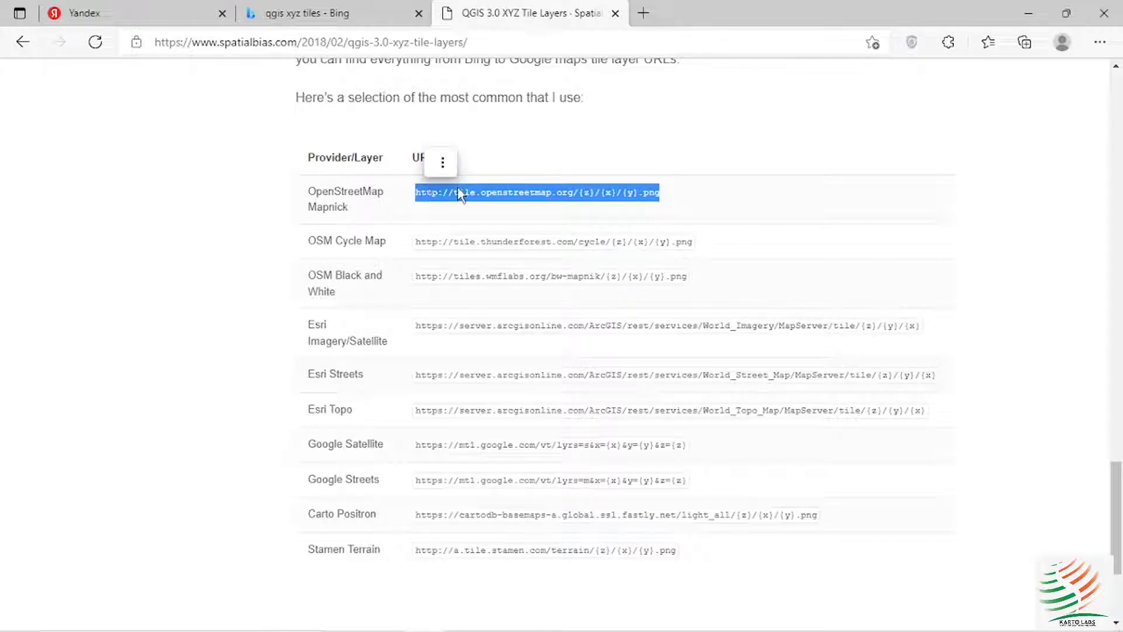
{"action": "mouse_move", "coordinate": [585, 629]}
{"action": "left_click", "coordinate": [665, 615]}
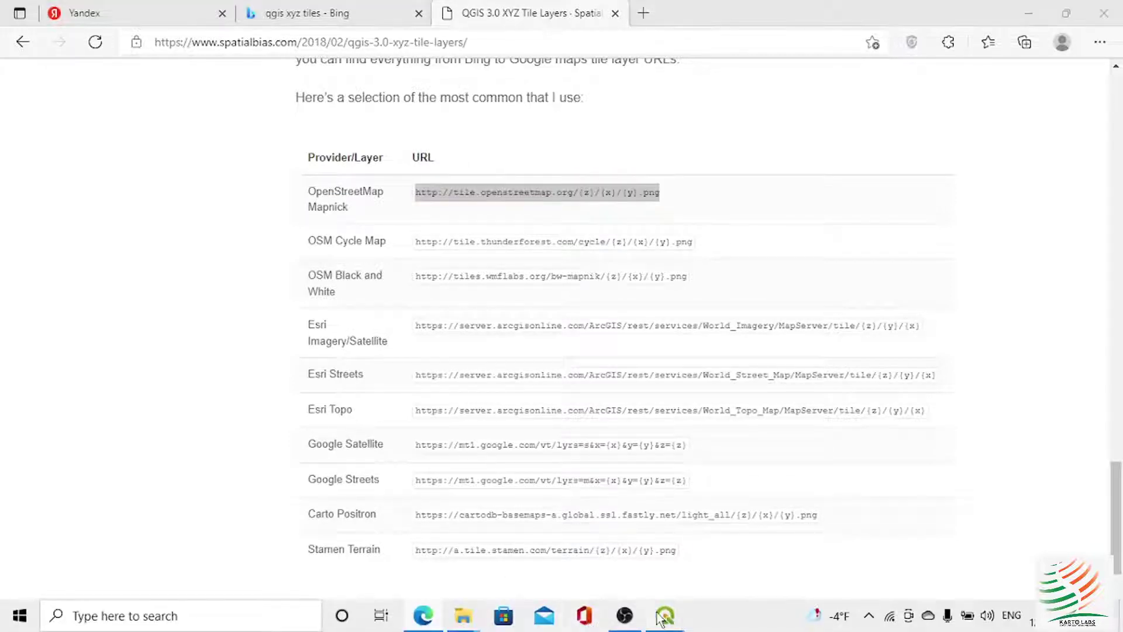
{"action": "left_click", "coordinate": [655, 594]}
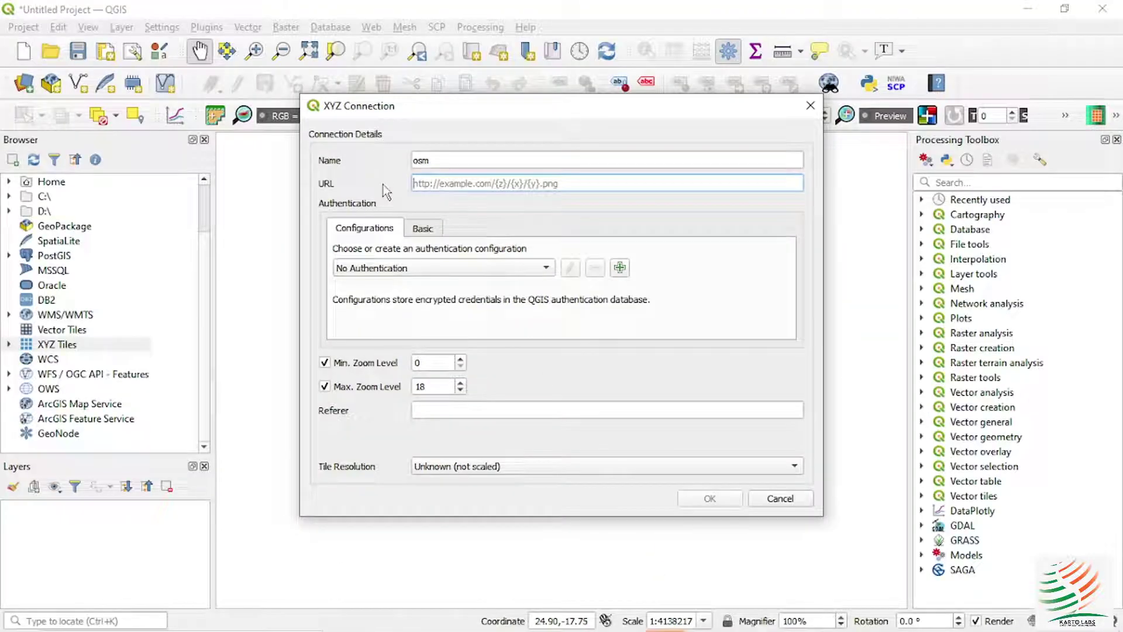
{"action": "key", "text": "ctrl+v"}
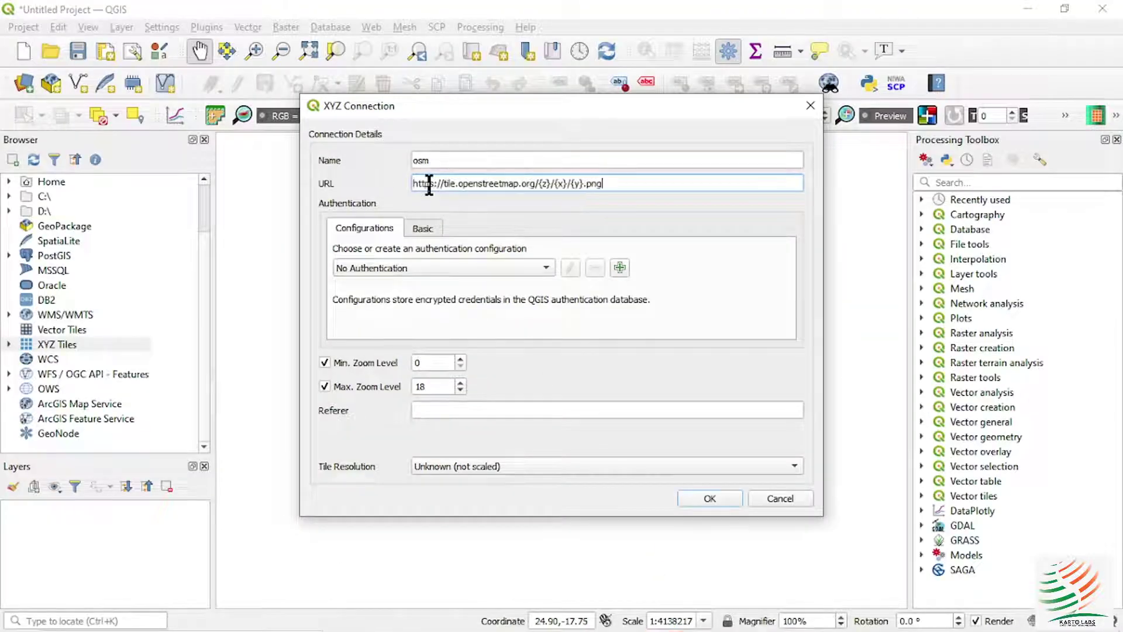
{"action": "left_click", "coordinate": [732, 505]}
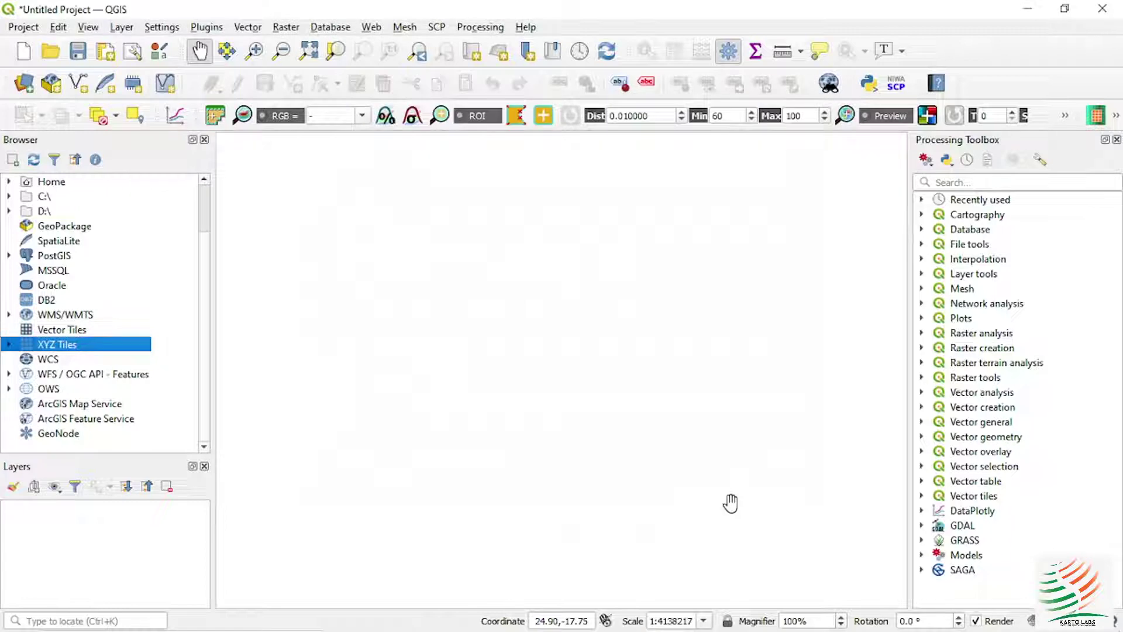
- Find the osm connection among the XYZ Tiles and add it to the map as a layer
{"action": "left_click", "coordinate": [9, 345]}
{"action": "scroll", "coordinate": [97, 334], "scroll_direction": "down", "scroll_amount": 4}
{"action": "scroll", "coordinate": [102, 324], "scroll_direction": "down", "scroll_amount": 6}
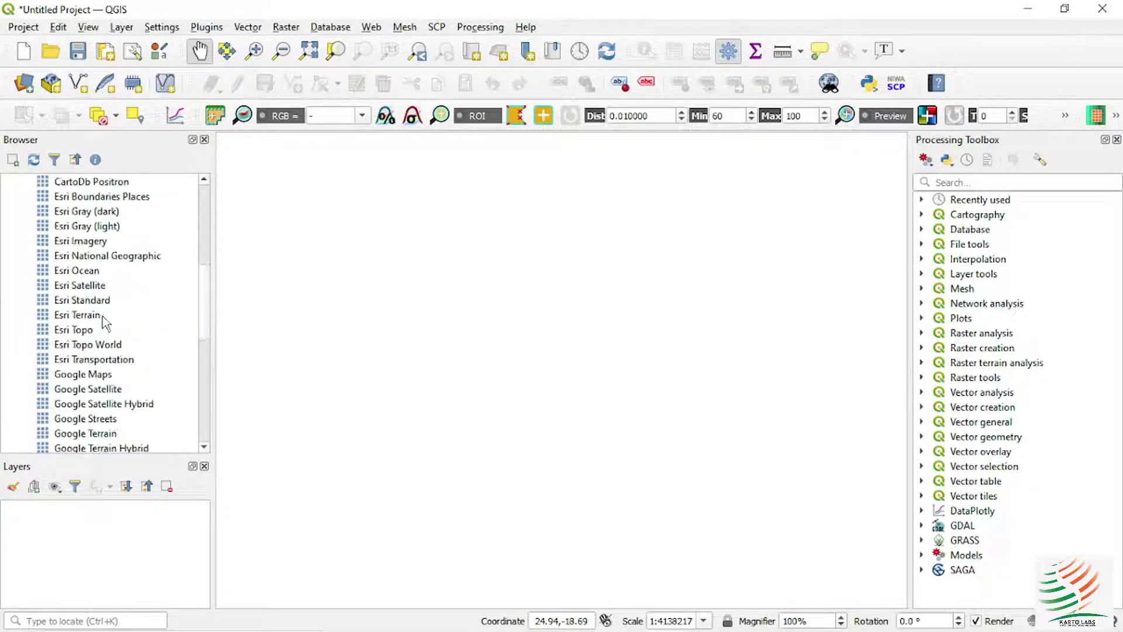
{"action": "scroll", "coordinate": [105, 324], "scroll_direction": "down", "scroll_amount": 1}
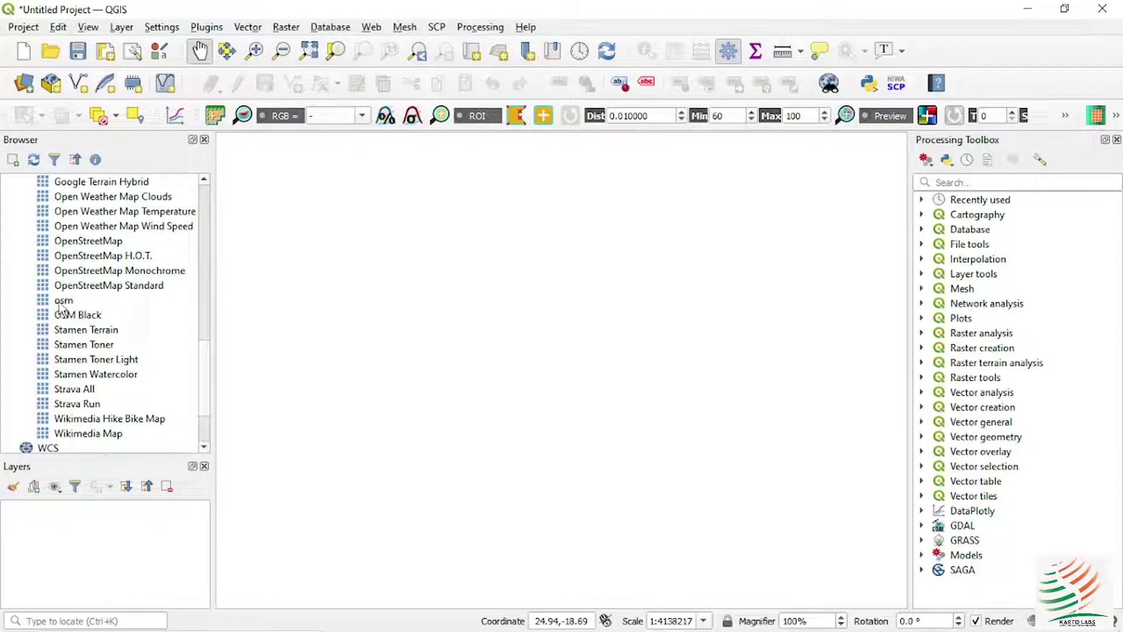
{"action": "left_click", "coordinate": [62, 302]}
{"action": "double_click", "coordinate": [62, 305]}
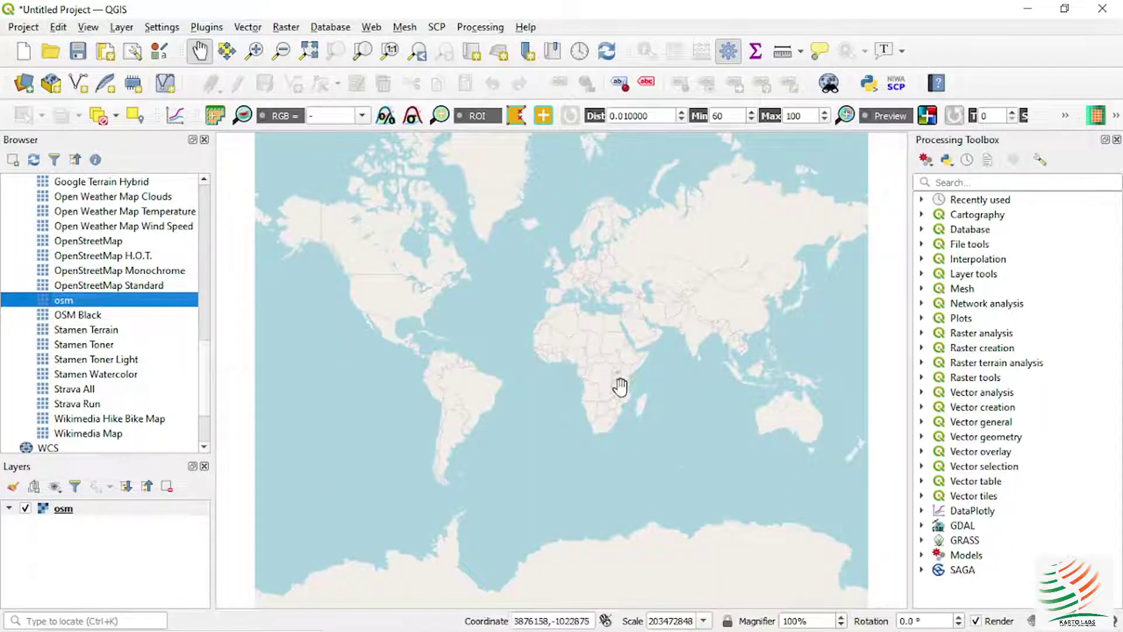
- Examine the osm basemap at several scales over Zimbabwe and around the city of Bulawayo
{"action": "scroll", "coordinate": [619, 386], "scroll_direction": "up", "scroll_amount": 3}
{"action": "scroll", "coordinate": [570, 377], "scroll_direction": "up", "scroll_amount": 2}
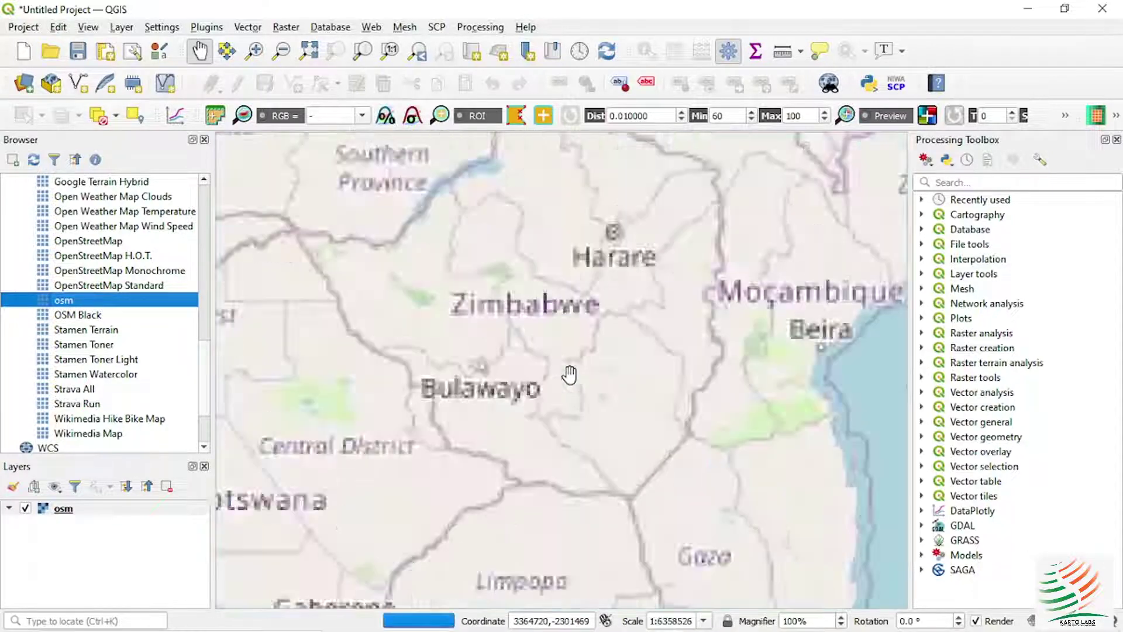
{"action": "scroll", "coordinate": [485, 379], "scroll_direction": "up", "scroll_amount": 4}
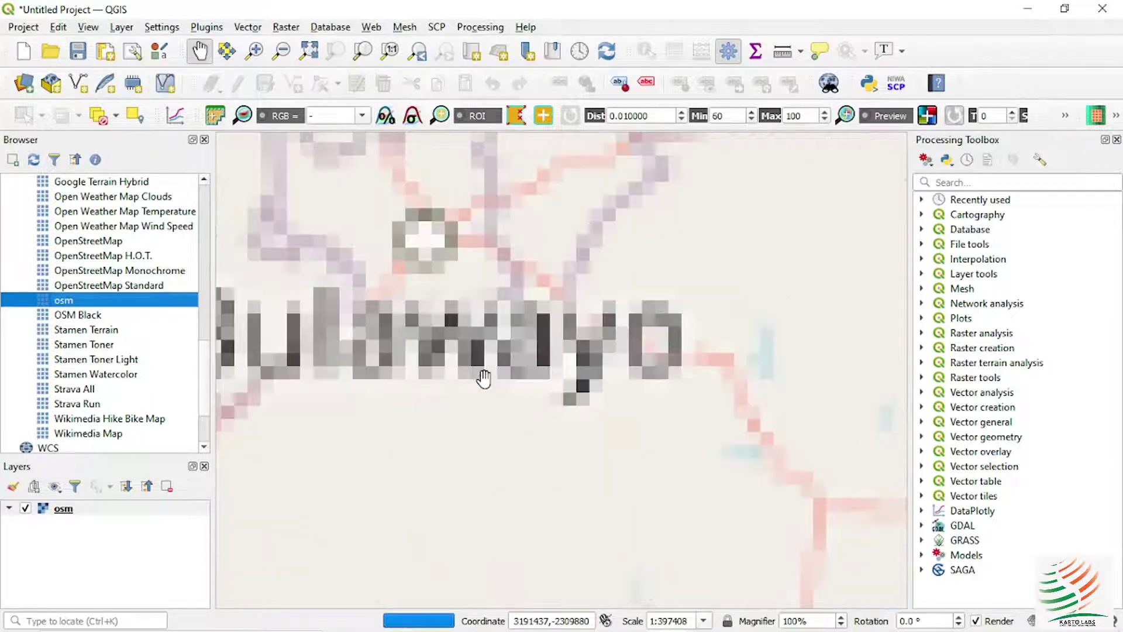
{"action": "left_click_drag", "start_coordinate": [426, 268], "coordinate": [502, 367]}
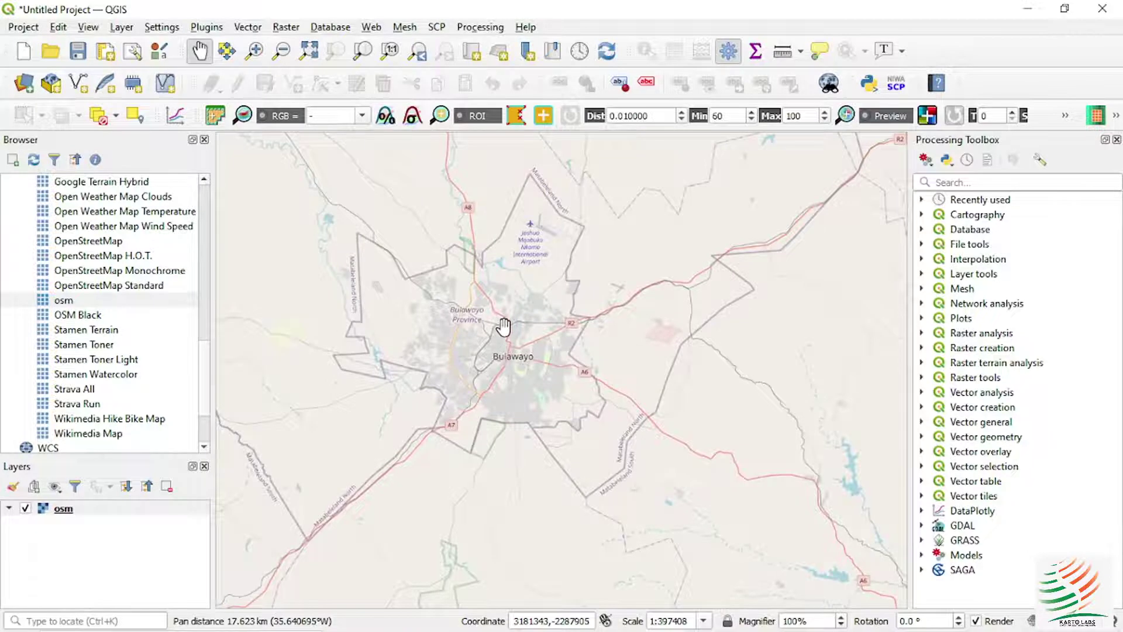
{"action": "scroll", "coordinate": [503, 326], "scroll_direction": "up", "scroll_amount": 2}
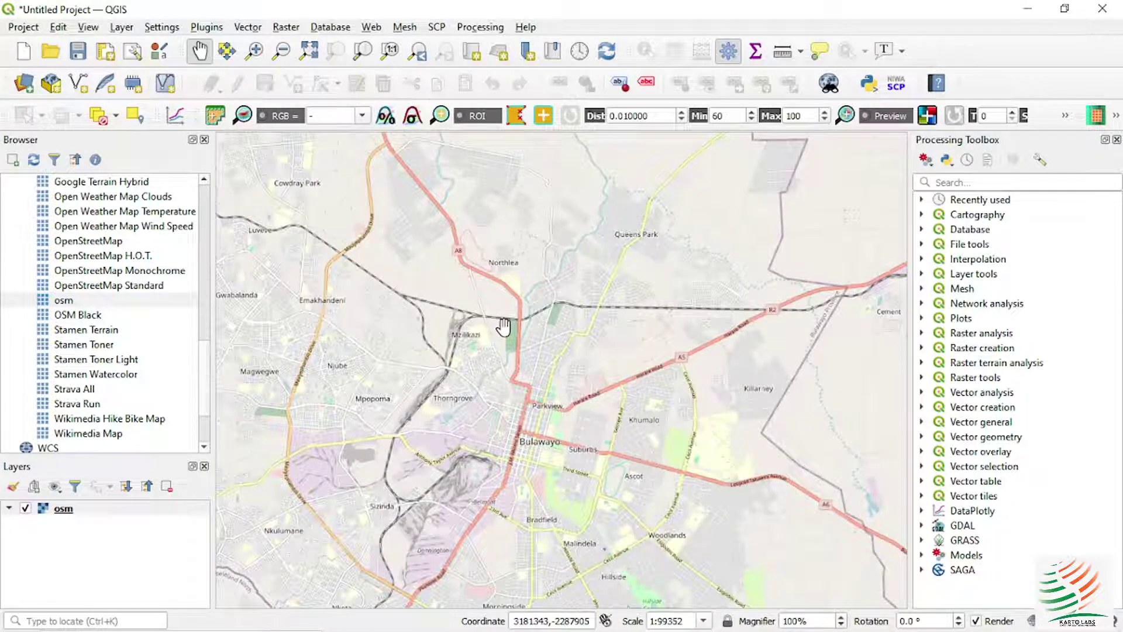
{"action": "scroll", "coordinate": [504, 326], "scroll_direction": "down", "scroll_amount": 1}
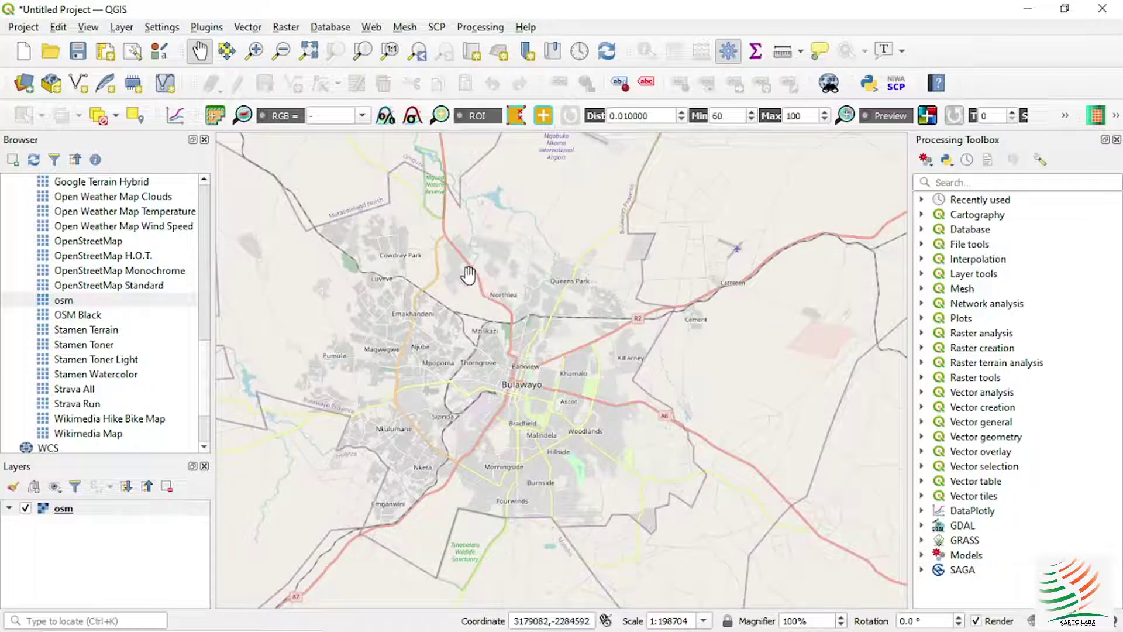
{"action": "scroll", "coordinate": [468, 273], "scroll_direction": "down", "scroll_amount": 5}
{"action": "left_click_drag", "start_coordinate": [507, 276], "coordinate": [507, 401]}
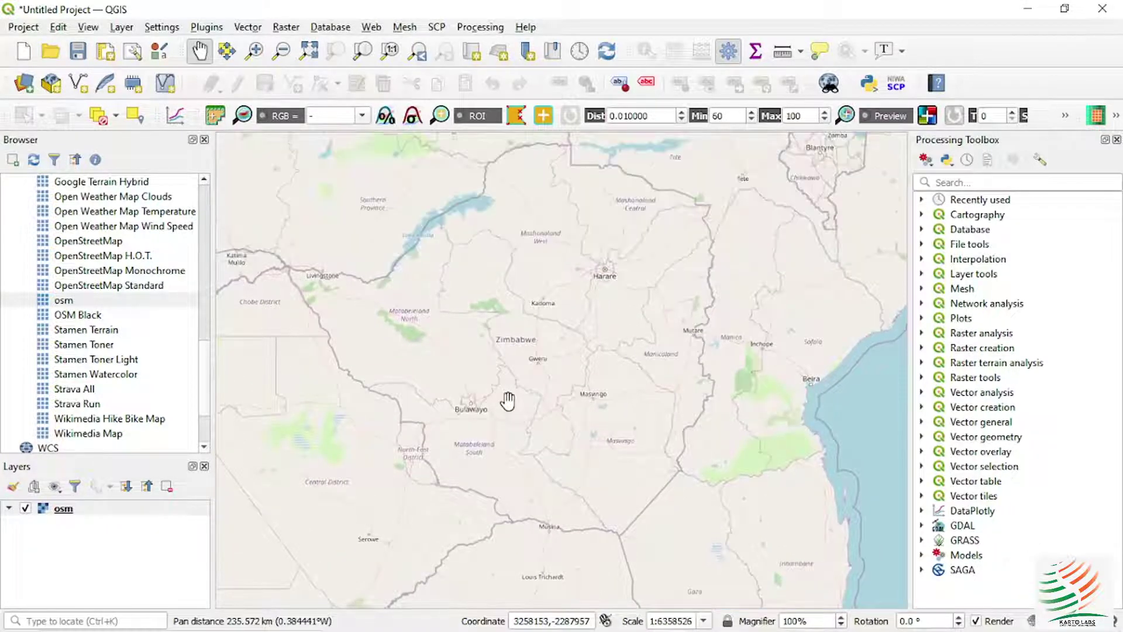
{"action": "left_click_drag", "start_coordinate": [502, 245], "coordinate": [489, 276]}
{"action": "scroll", "coordinate": [448, 440], "scroll_direction": "up", "scroll_amount": 2}
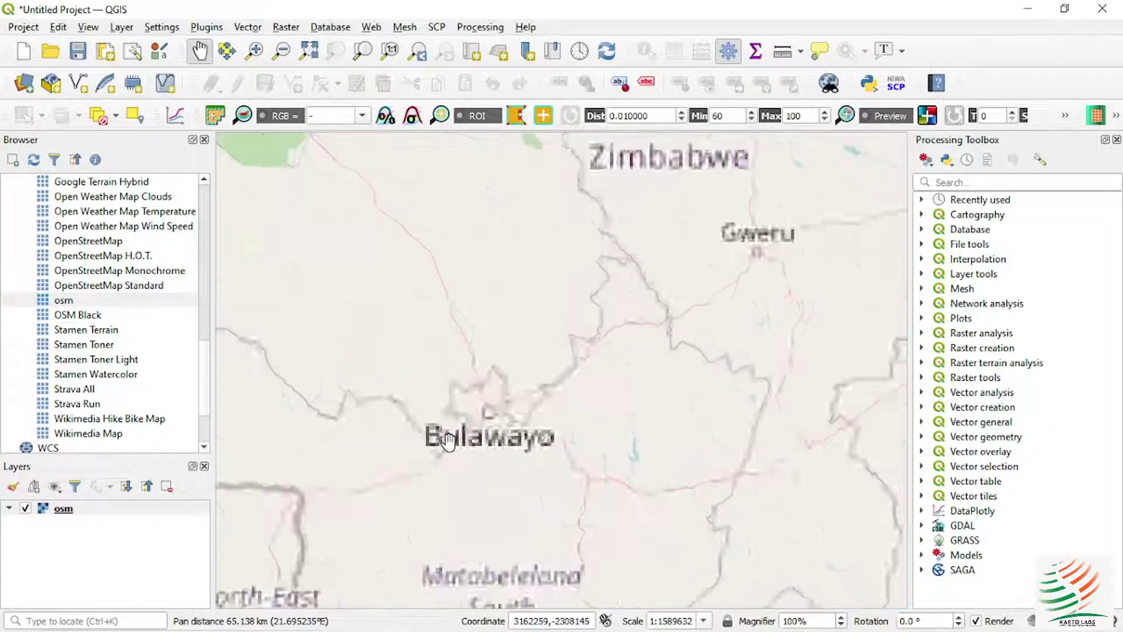
{"action": "scroll", "coordinate": [471, 401], "scroll_direction": "up", "scroll_amount": 1}
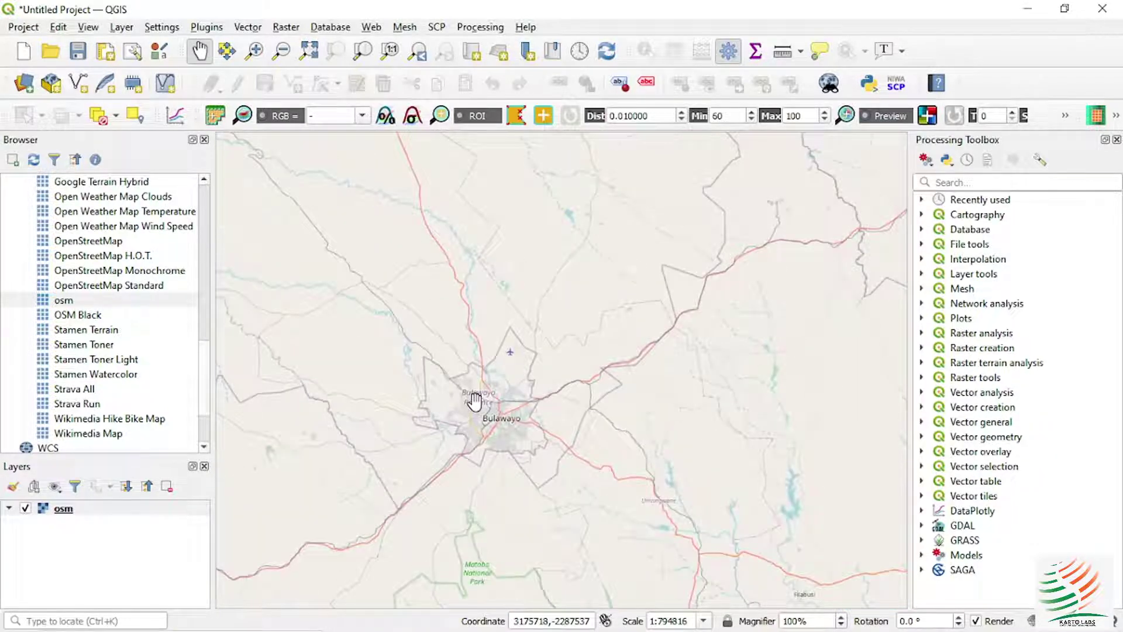
{"action": "scroll", "coordinate": [473, 400], "scroll_direction": "up", "scroll_amount": 1}
{"action": "scroll", "coordinate": [475, 426], "scroll_direction": "up", "scroll_amount": 1}
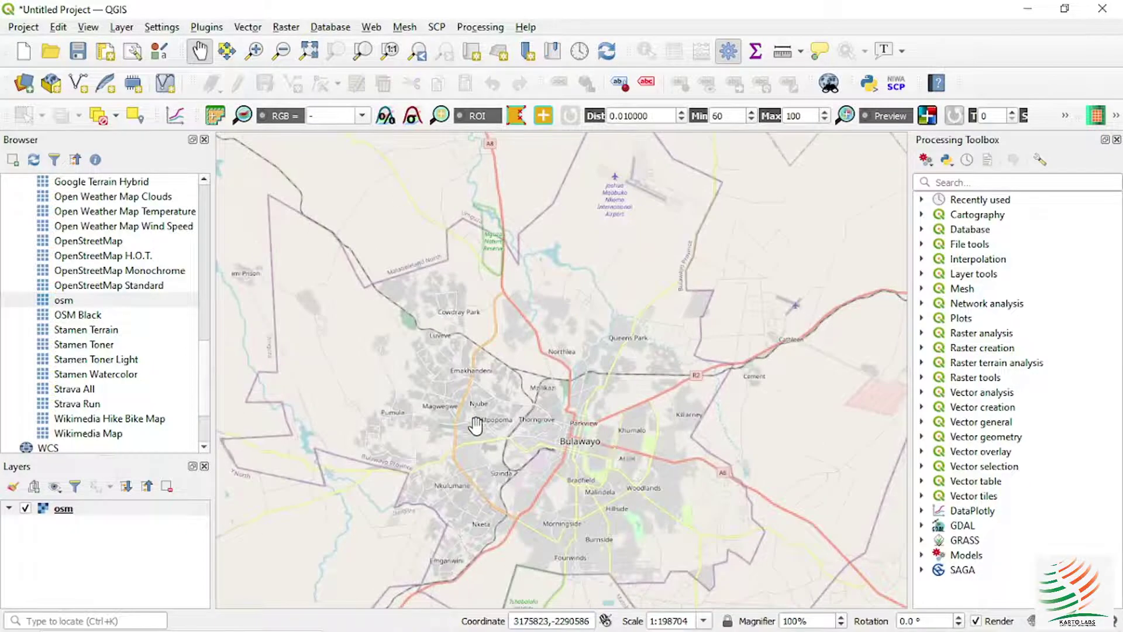
- Search the available plugins for OSM and install the OSMDownloader plugin
{"action": "scroll", "coordinate": [562, 465], "scroll_direction": "up", "scroll_amount": 2}
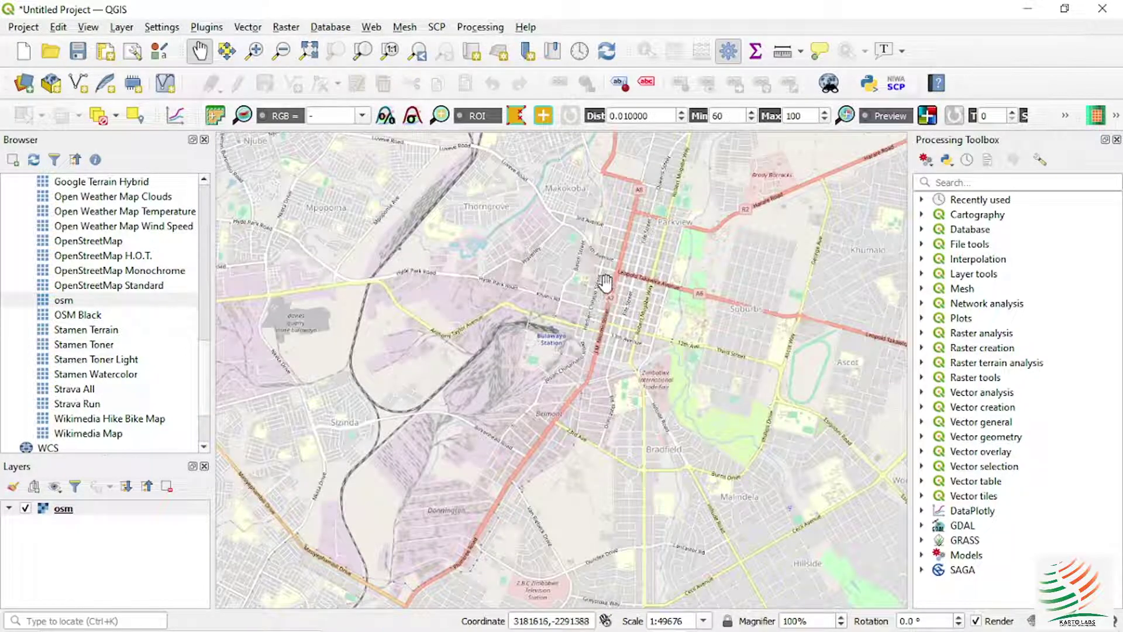
{"action": "left_click_drag", "start_coordinate": [594, 286], "coordinate": [532, 340]}
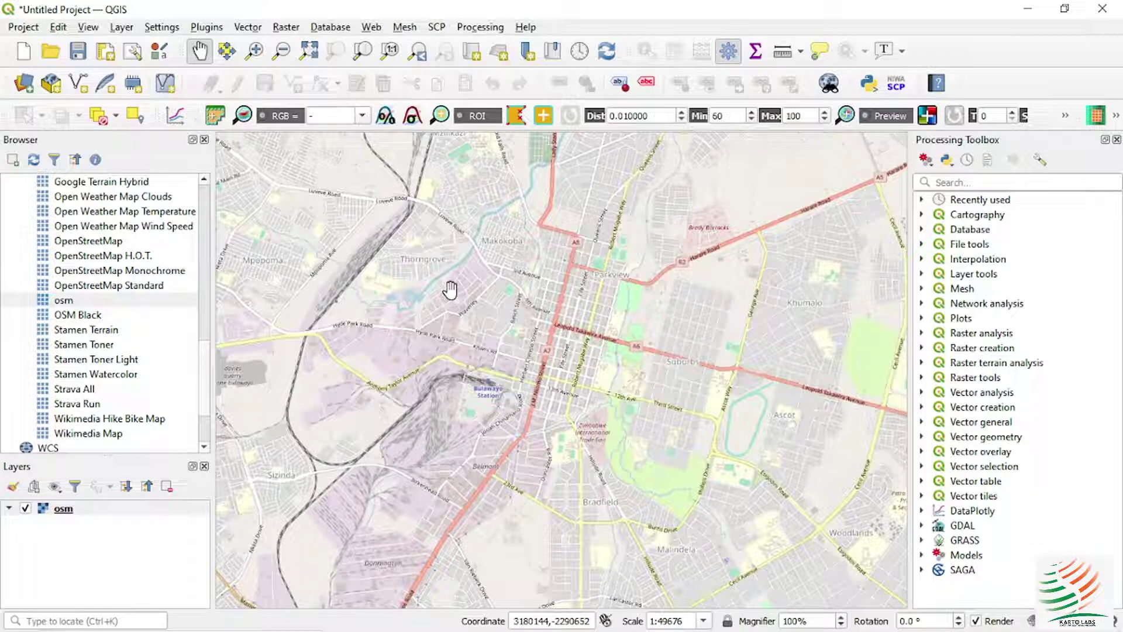
{"action": "left_click", "coordinate": [207, 28]}
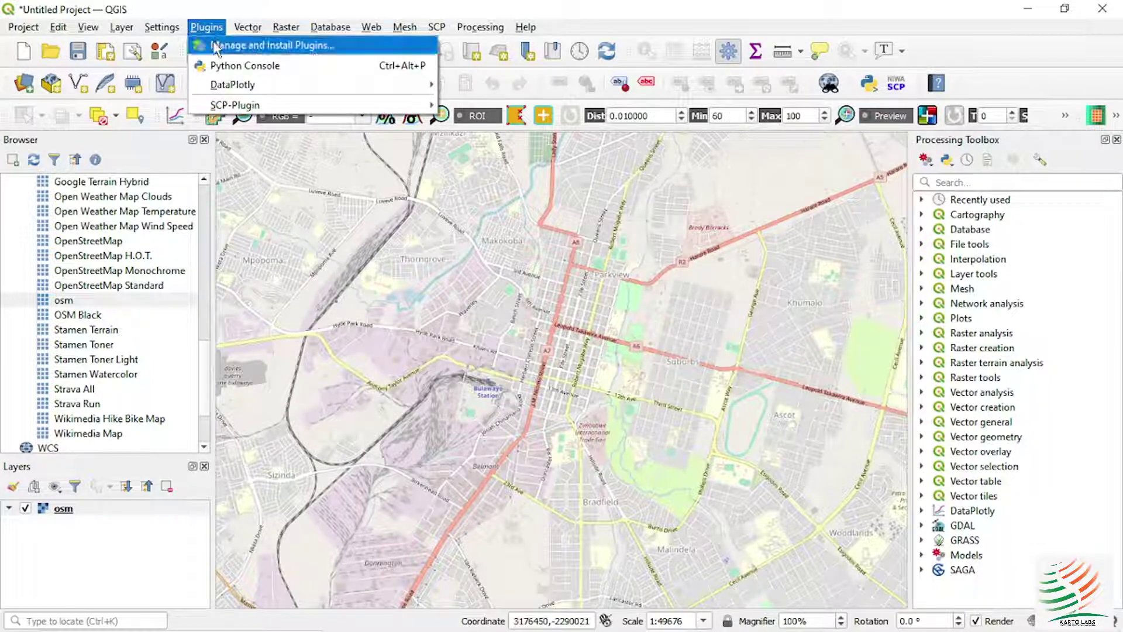
{"action": "left_click", "coordinate": [220, 44]}
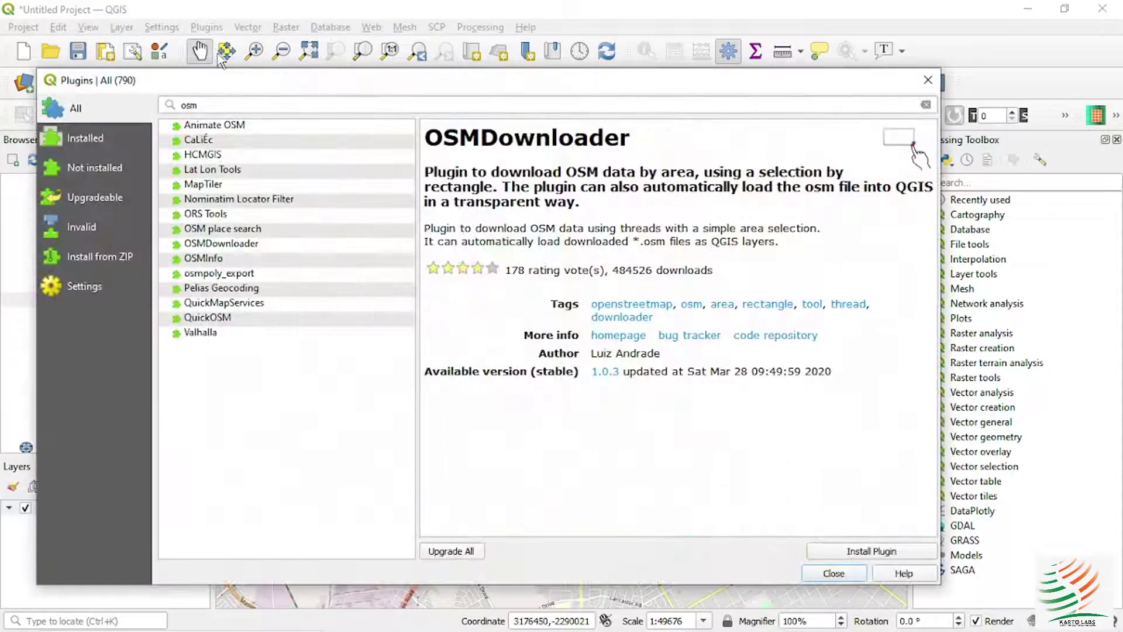
{"action": "double_click", "coordinate": [175, 106]}
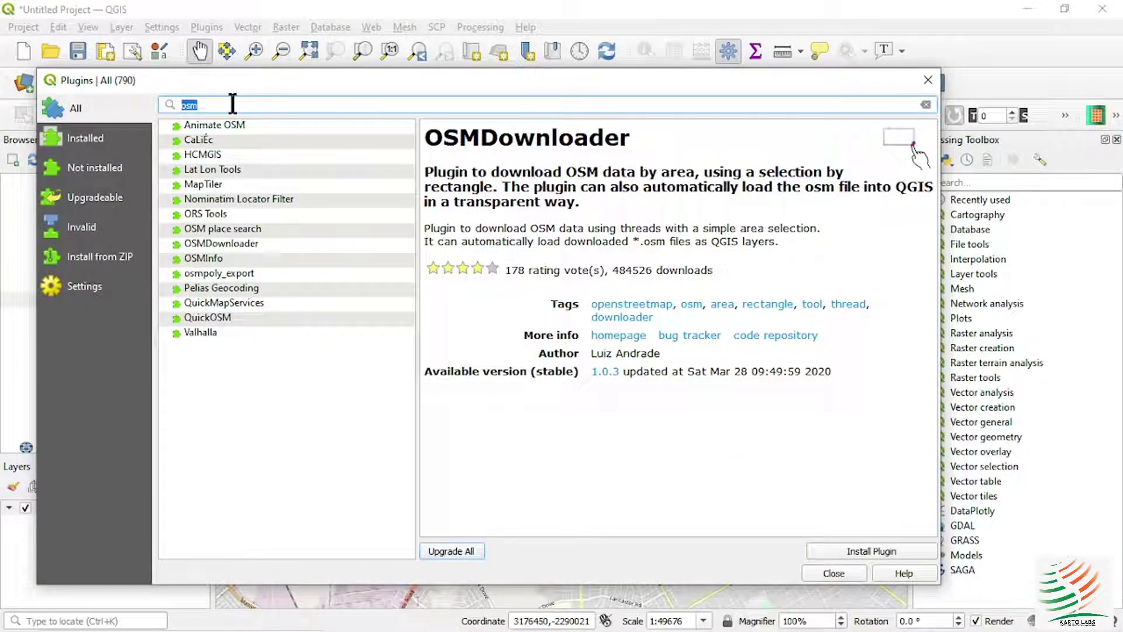
{"action": "type", "text": "OSM"}
{"action": "left_click", "coordinate": [248, 248]}
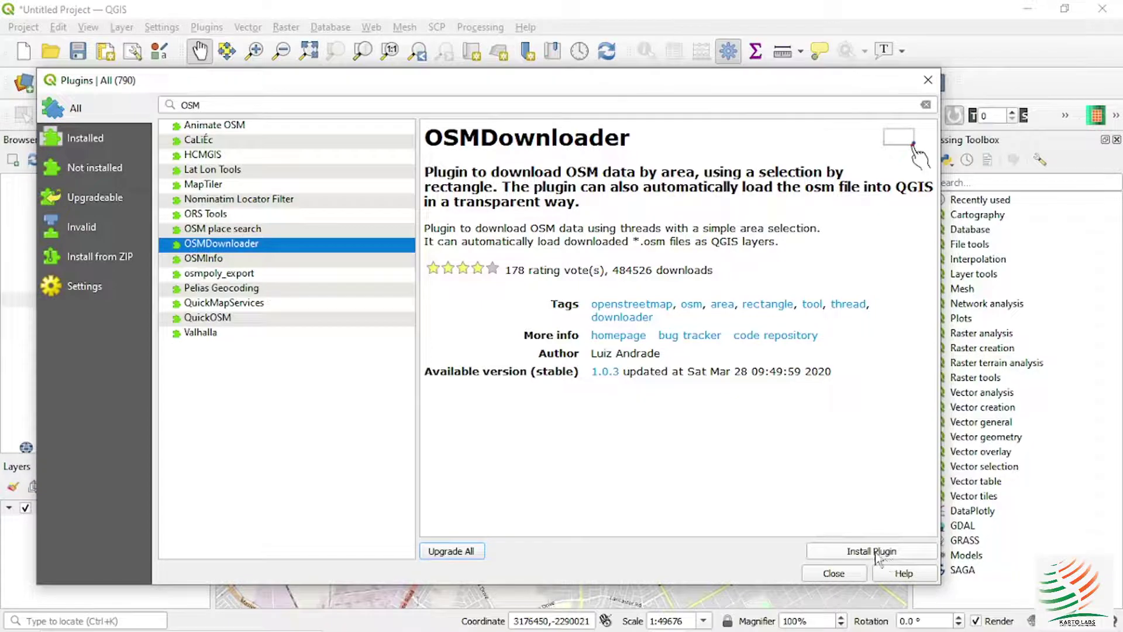
{"action": "left_click", "coordinate": [873, 551]}
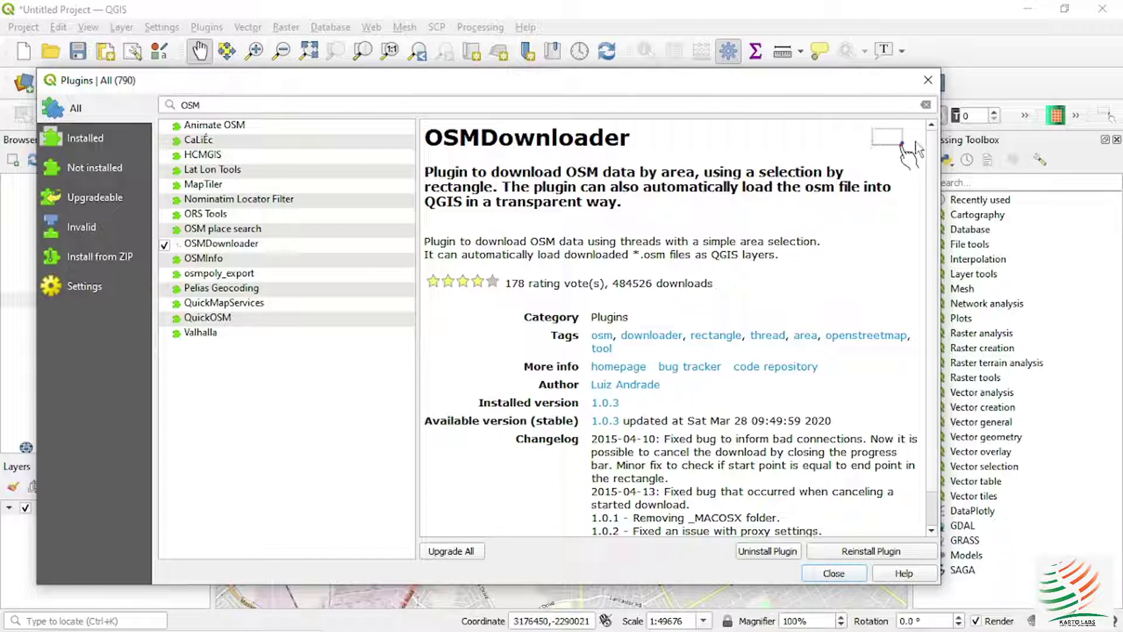
{"action": "left_click", "coordinate": [928, 80]}
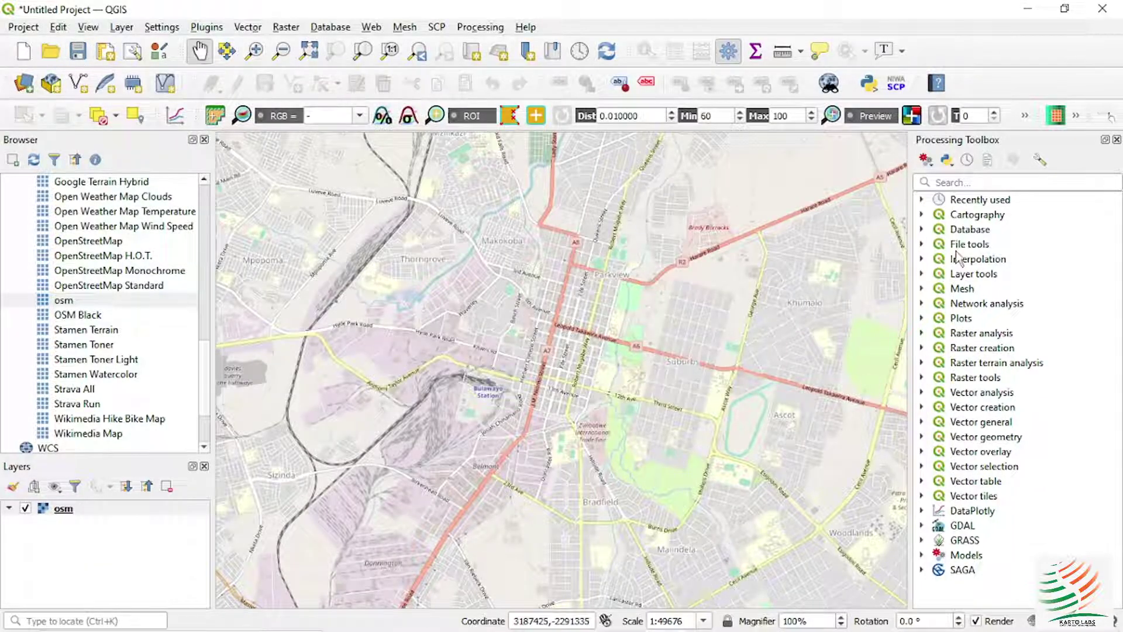
- Download OSM data for a rectangle covering central Bulawayo with OSM Downloader, saved as BULWAYO_OSM in the OSM folder and loaded as layers after download
{"action": "left_click", "coordinate": [1106, 120]}
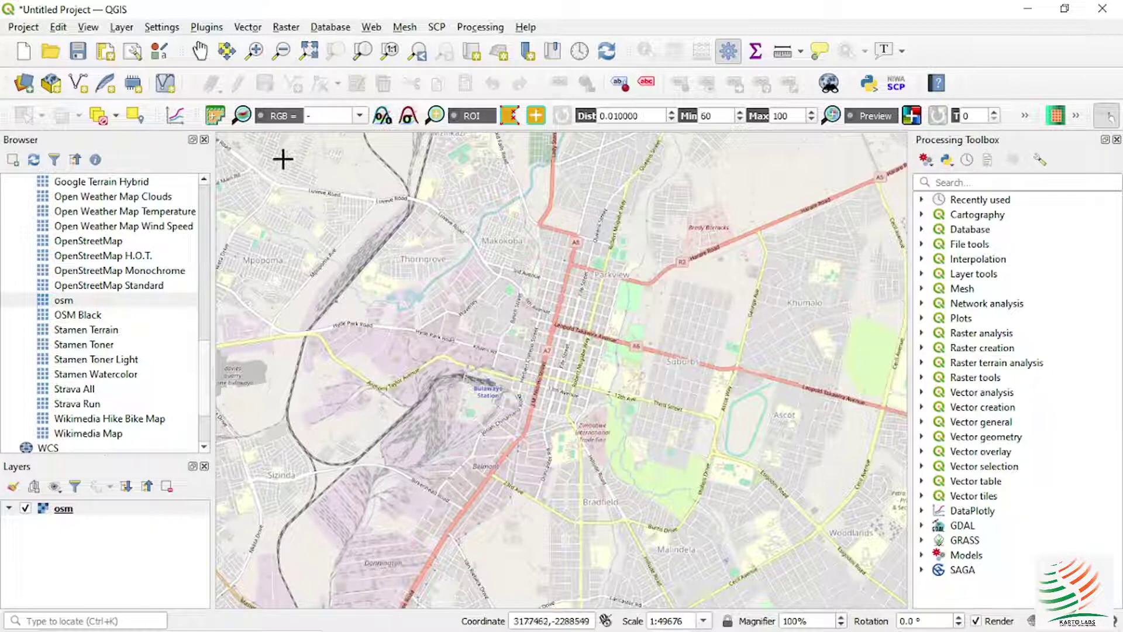
{"action": "left_click_drag", "start_coordinate": [271, 150], "coordinate": [860, 543]}
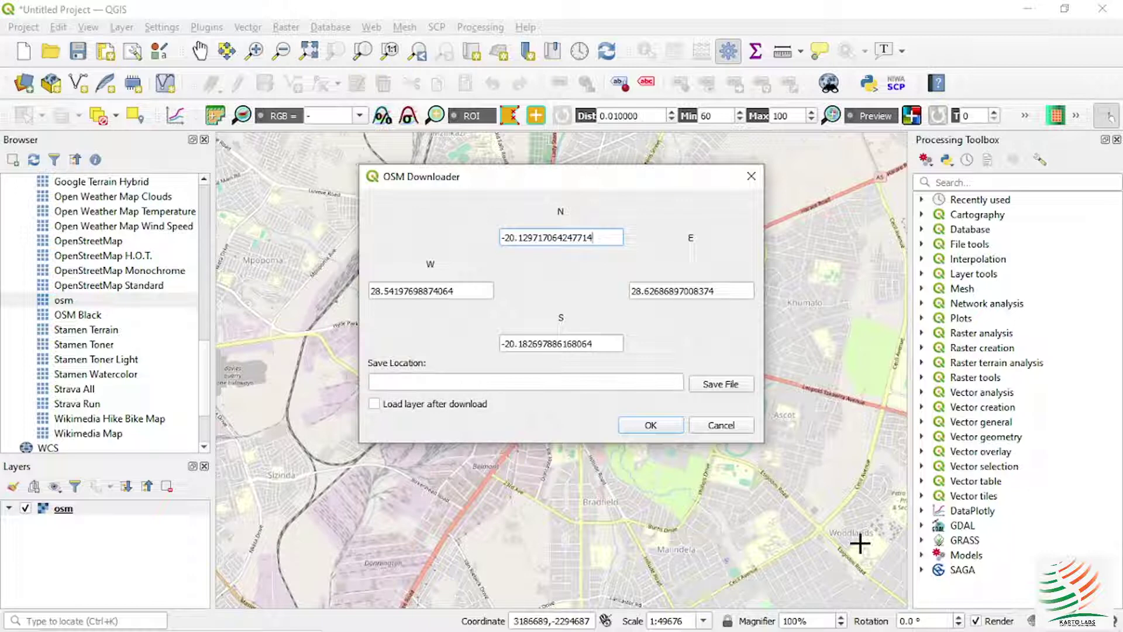
{"action": "left_click", "coordinate": [375, 404]}
{"action": "left_click", "coordinate": [730, 387]}
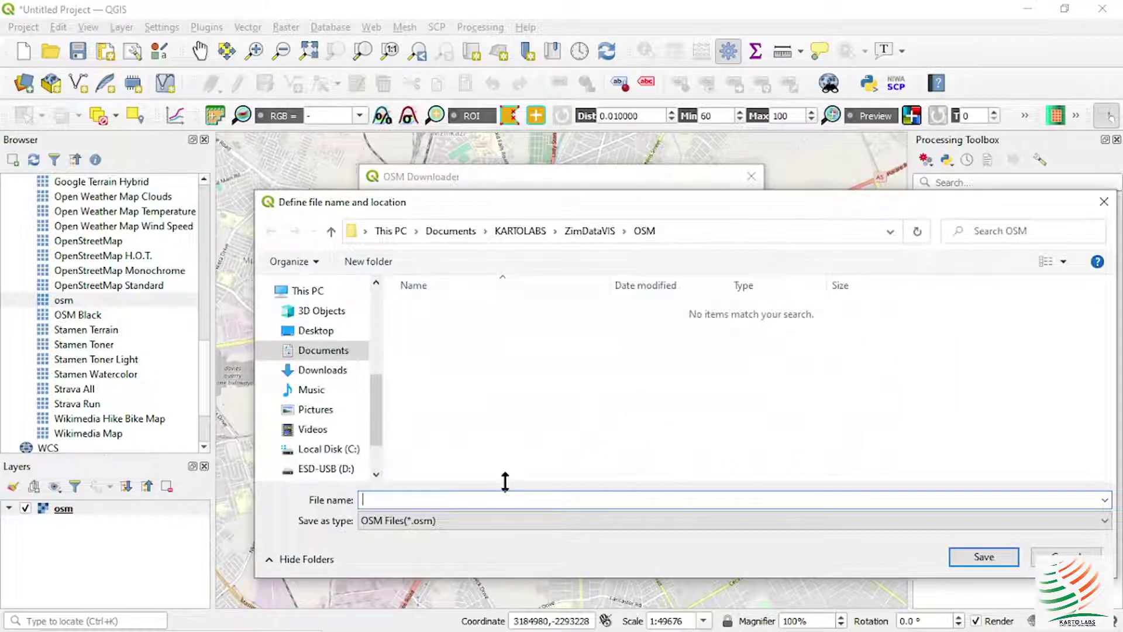
{"action": "type", "text": "BULWAYO_OSM"}
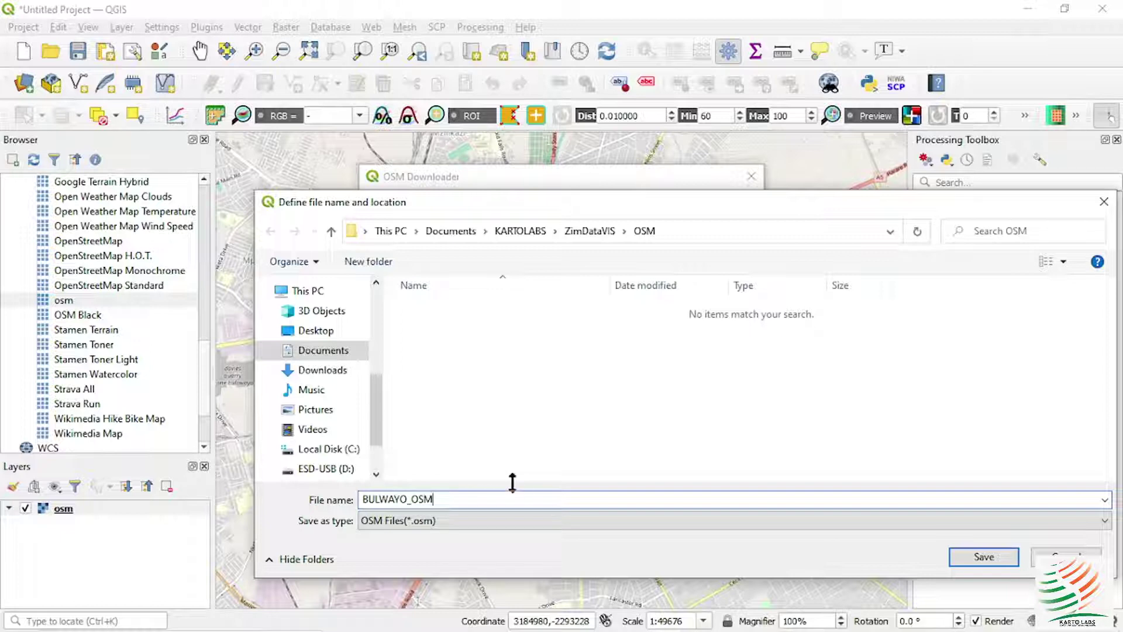
{"action": "left_click", "coordinate": [978, 557]}
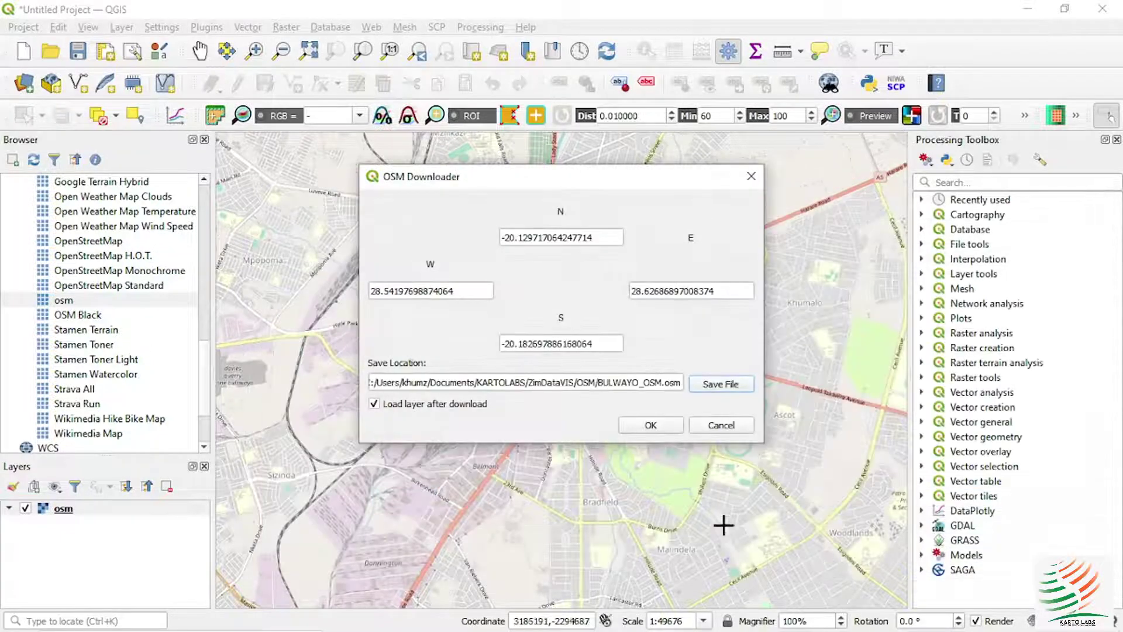
{"action": "left_click", "coordinate": [658, 427]}
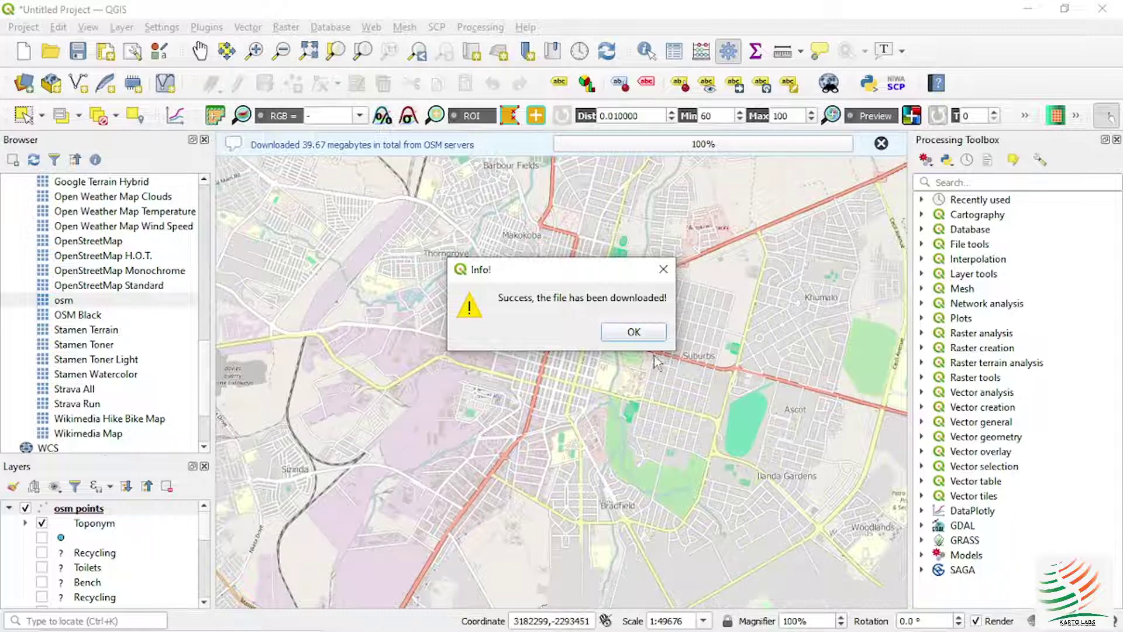
{"action": "left_click", "coordinate": [647, 334]}
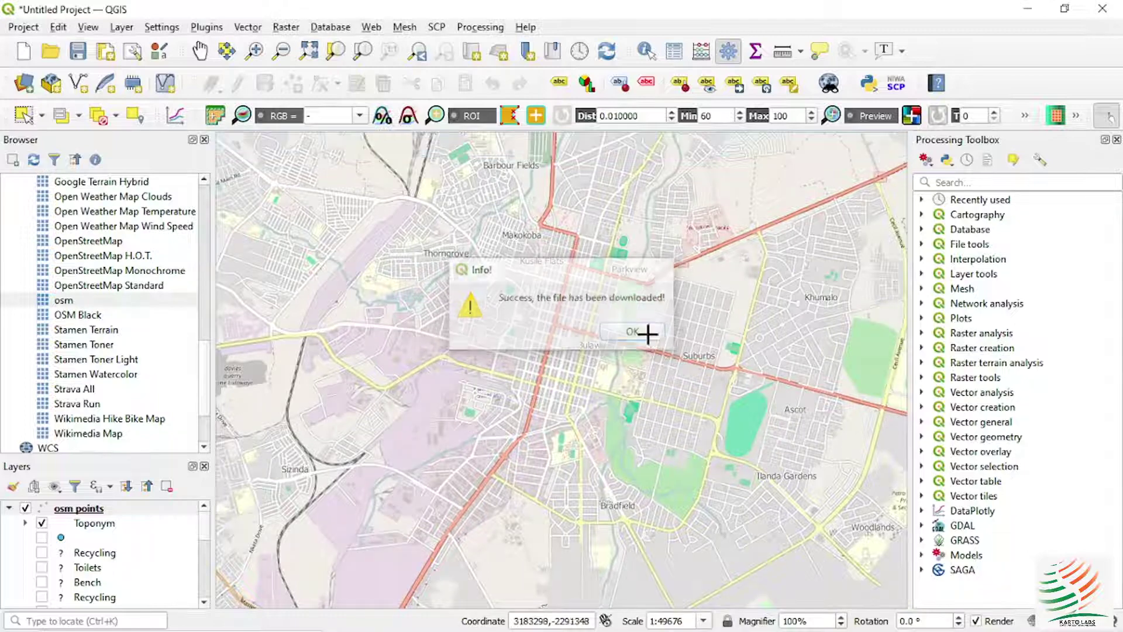
- Close the Browser panel and collapse the legends of the osm points, lines, multilinestrings and multipolygons layers
{"action": "left_click", "coordinate": [204, 139]}
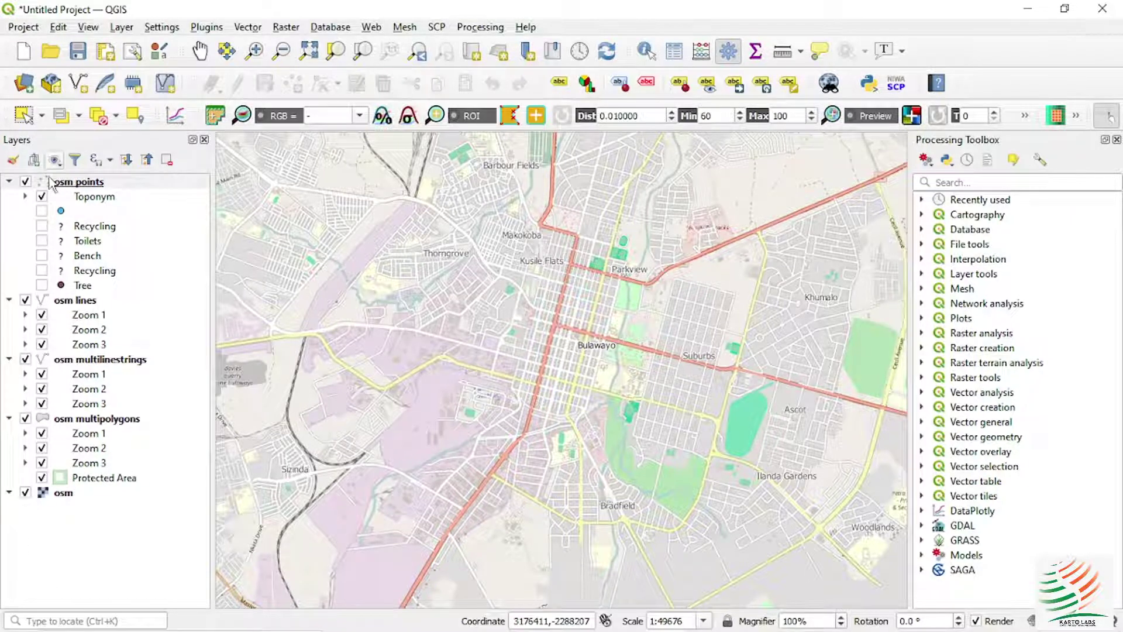
{"action": "left_click", "coordinate": [9, 181]}
{"action": "left_click", "coordinate": [9, 197]}
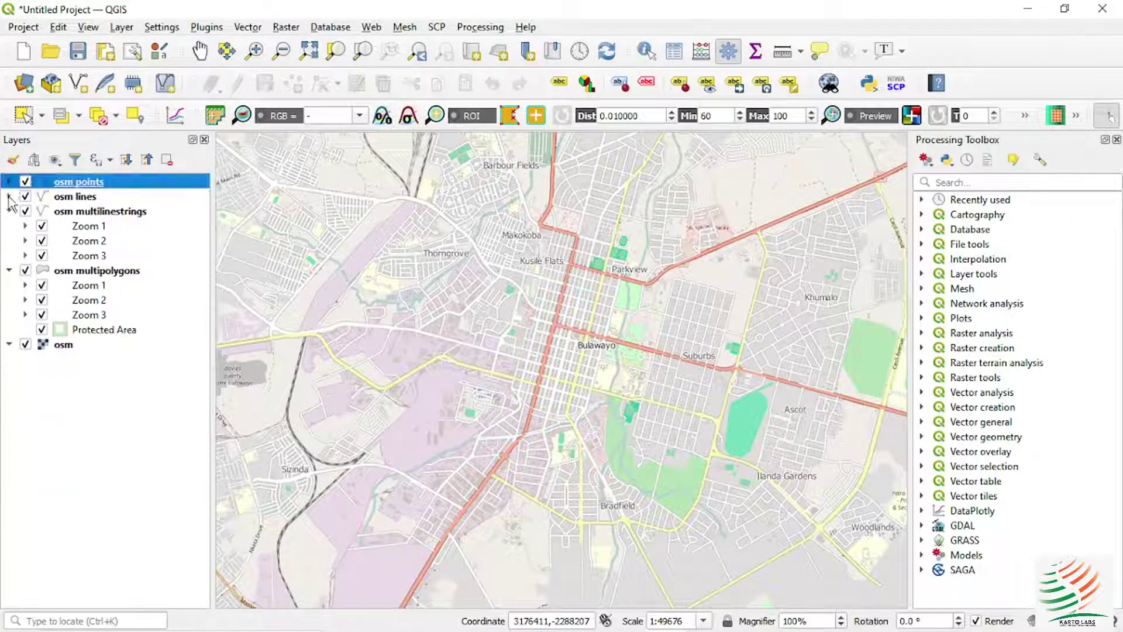
{"action": "left_click", "coordinate": [8, 212]}
{"action": "left_click", "coordinate": [9, 226]}
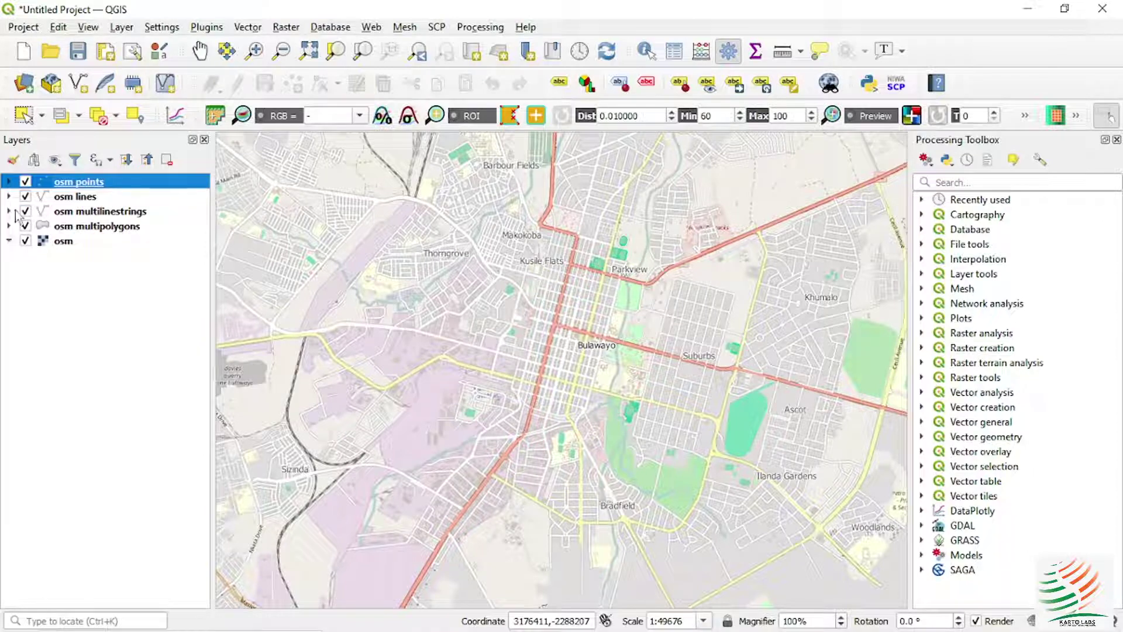
- Hide the osm points, osm lines, osm multilinestrings and osm multipolygons layers, leaving the osm basemap on
{"action": "left_click", "coordinate": [26, 181]}
{"action": "left_click", "coordinate": [25, 197]}
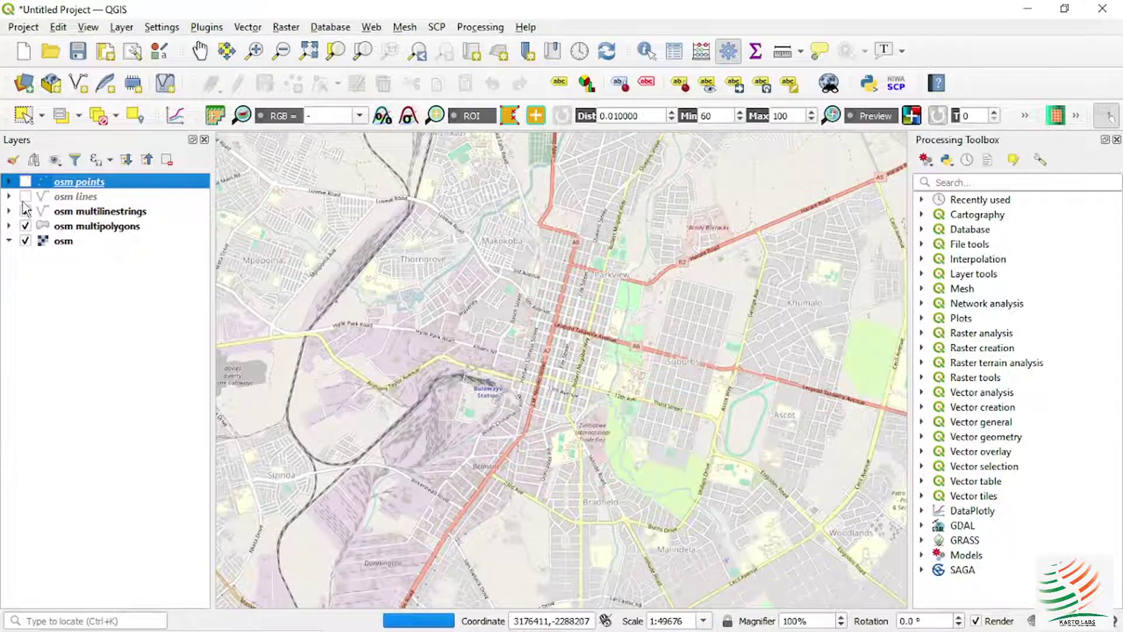
{"action": "left_click", "coordinate": [26, 211]}
{"action": "left_click", "coordinate": [26, 226]}
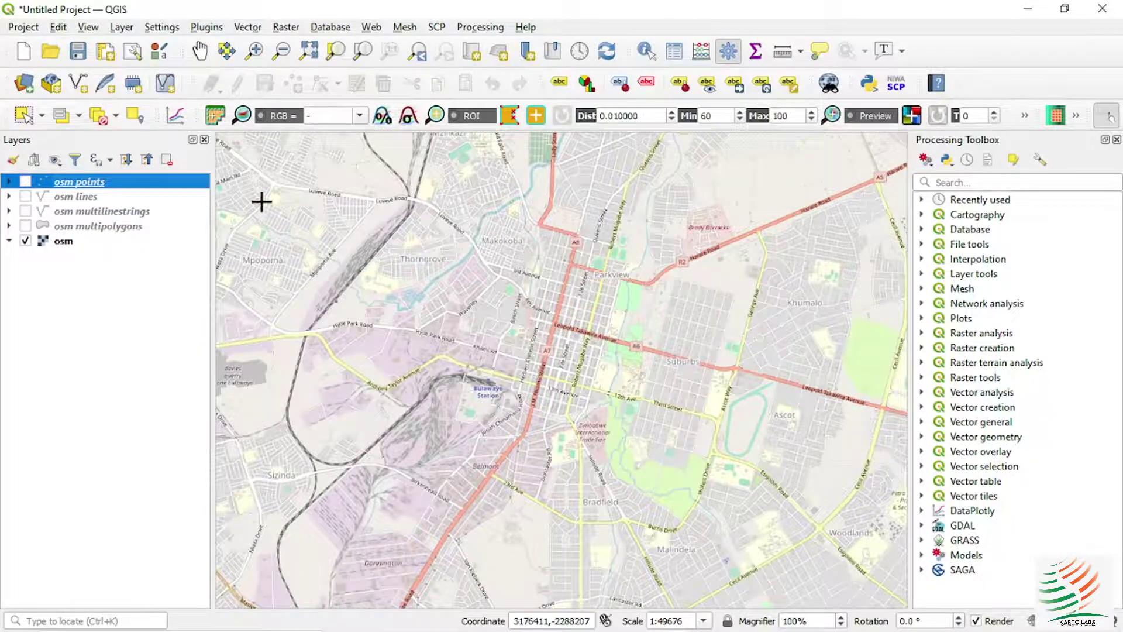
- Near Luveve Road, display the osm lines layer without the osm basemap, and replace it with the osm multipolygons layer
{"action": "scroll", "coordinate": [462, 243], "scroll_direction": "up", "scroll_amount": 3}
{"action": "scroll", "coordinate": [617, 233], "scroll_direction": "up", "scroll_amount": 2}
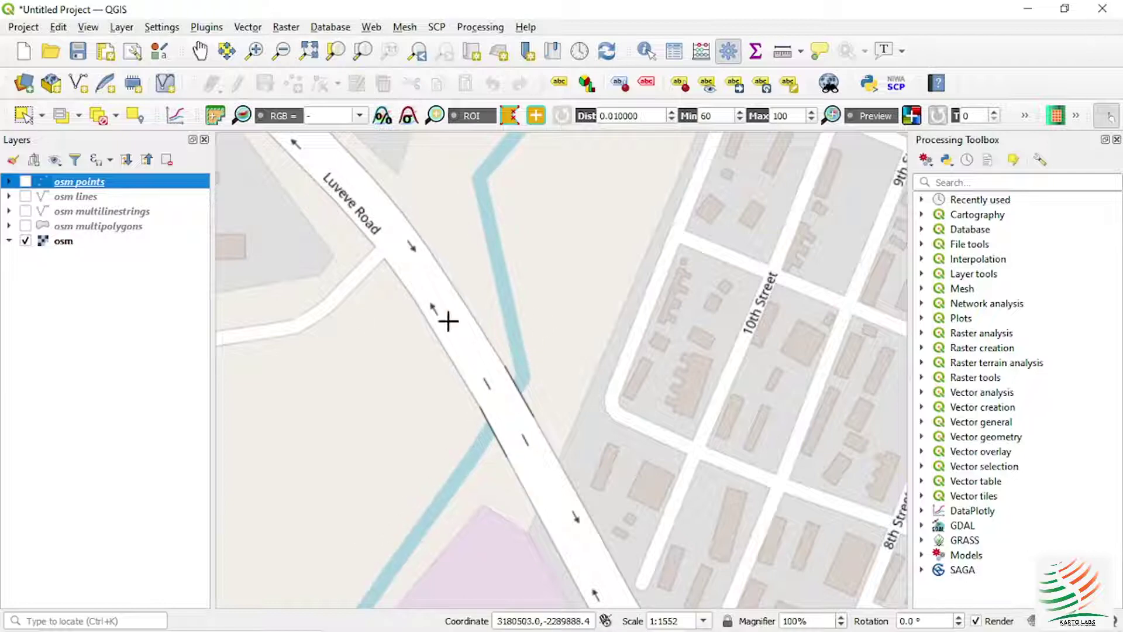
{"action": "left_click", "coordinate": [25, 197]}
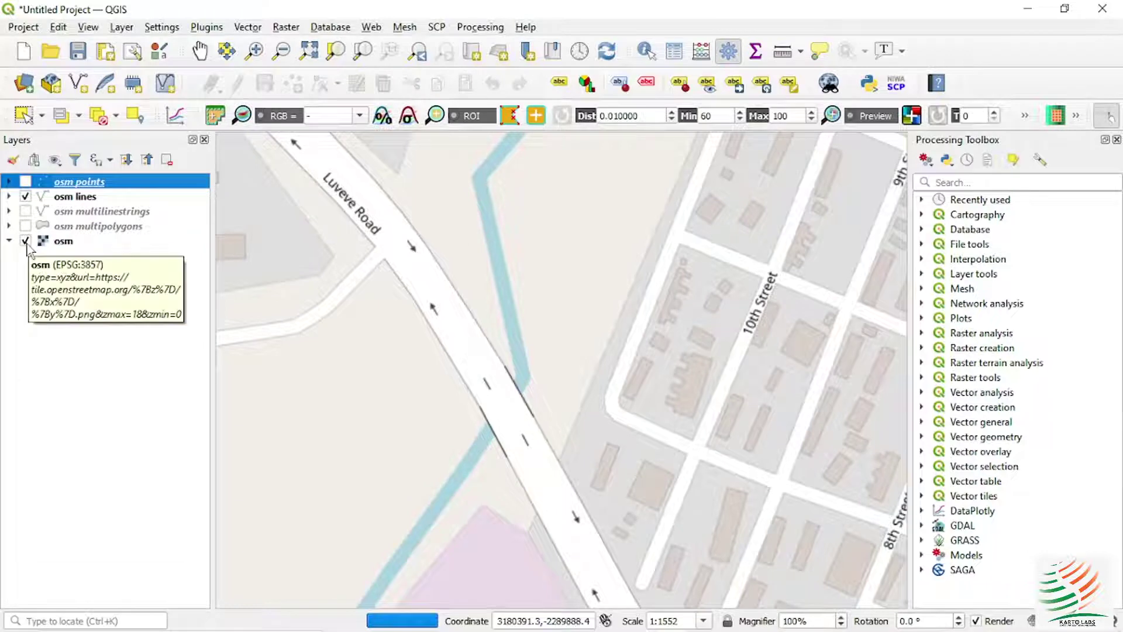
{"action": "left_click", "coordinate": [27, 243]}
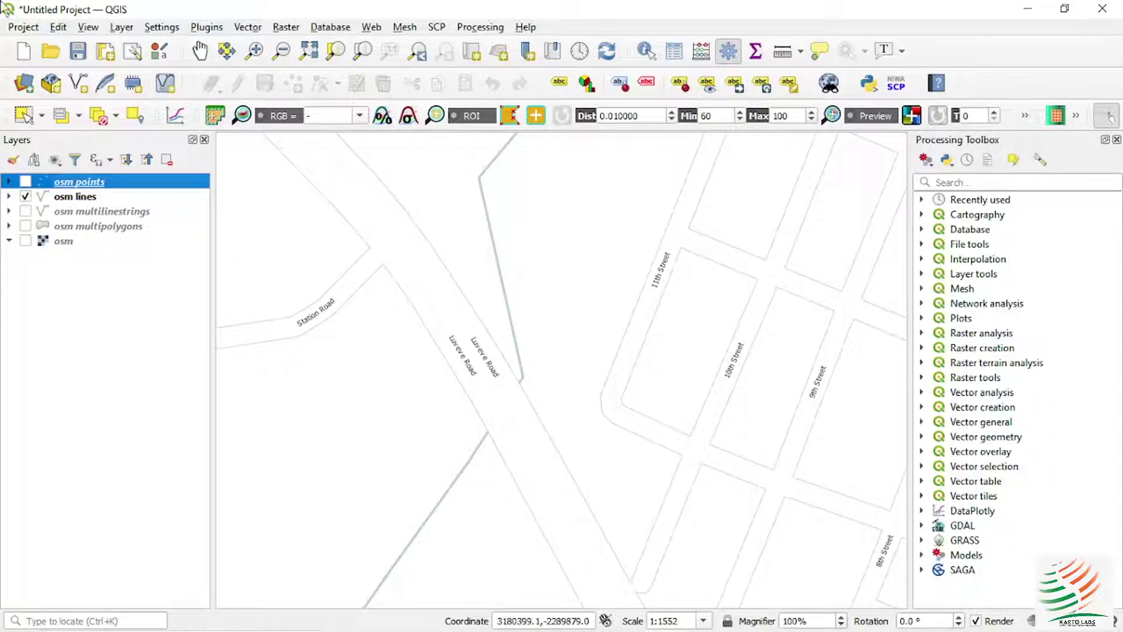
{"action": "left_click", "coordinate": [25, 196]}
{"action": "left_click", "coordinate": [25, 226]}
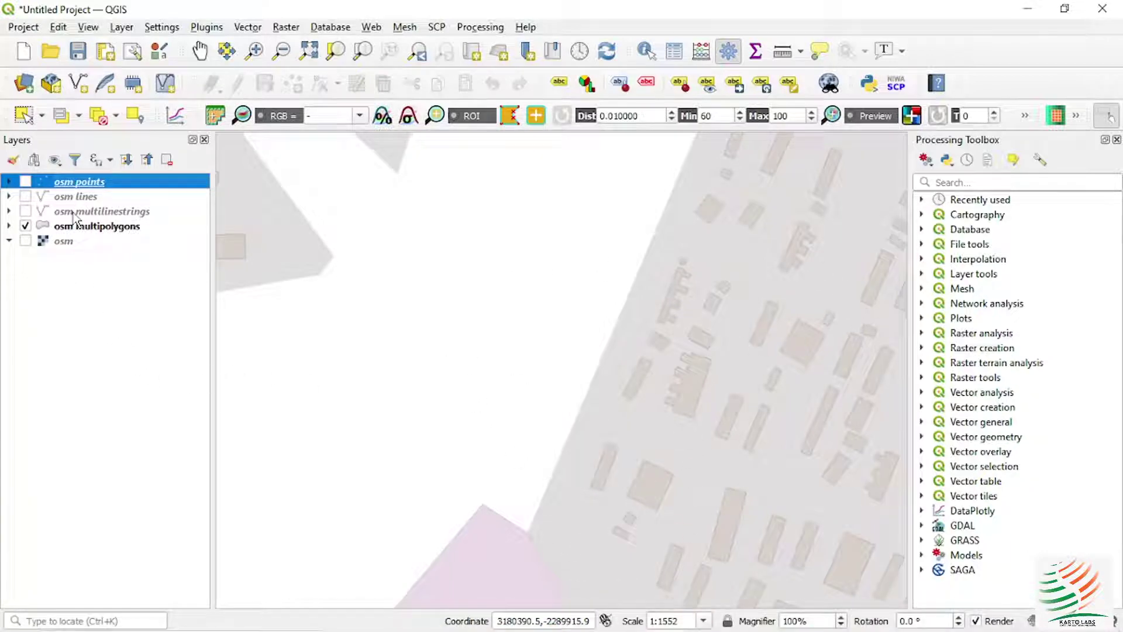
{"action": "right_click", "coordinate": [81, 179]}
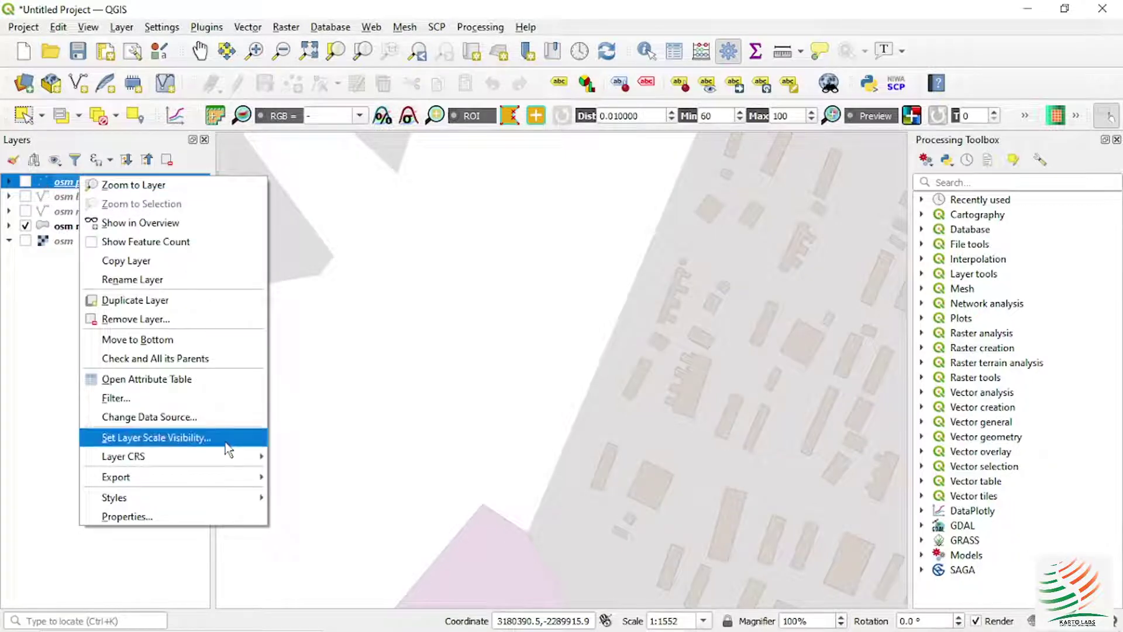
{"action": "mouse_move", "coordinate": [226, 472]}
{"action": "left_click", "coordinate": [310, 478]}
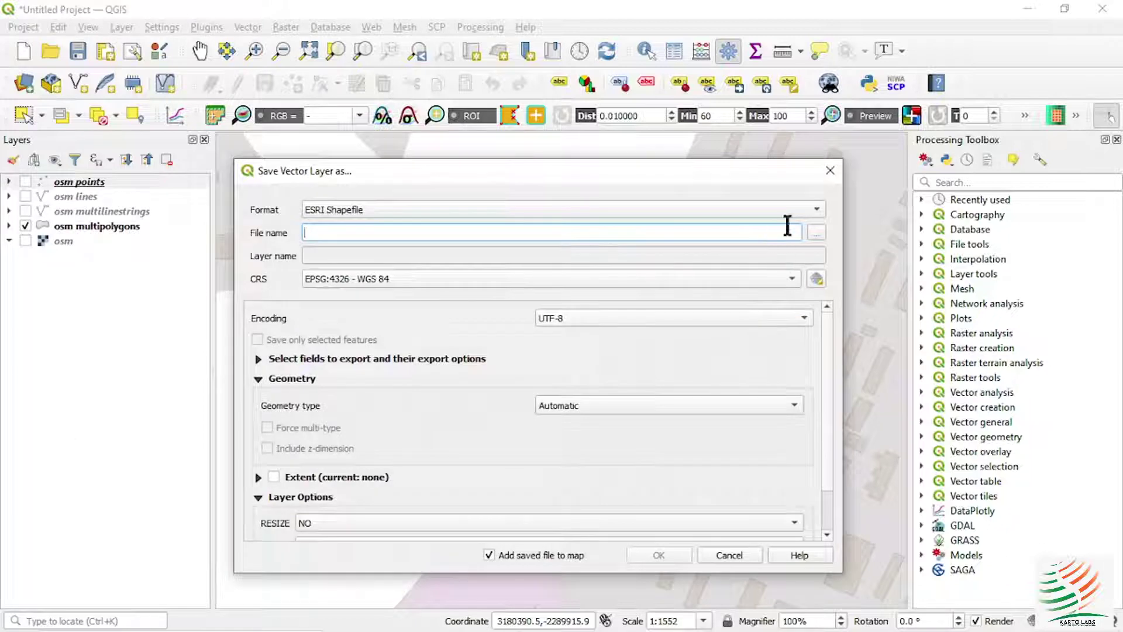
{"action": "left_click", "coordinate": [592, 283]}
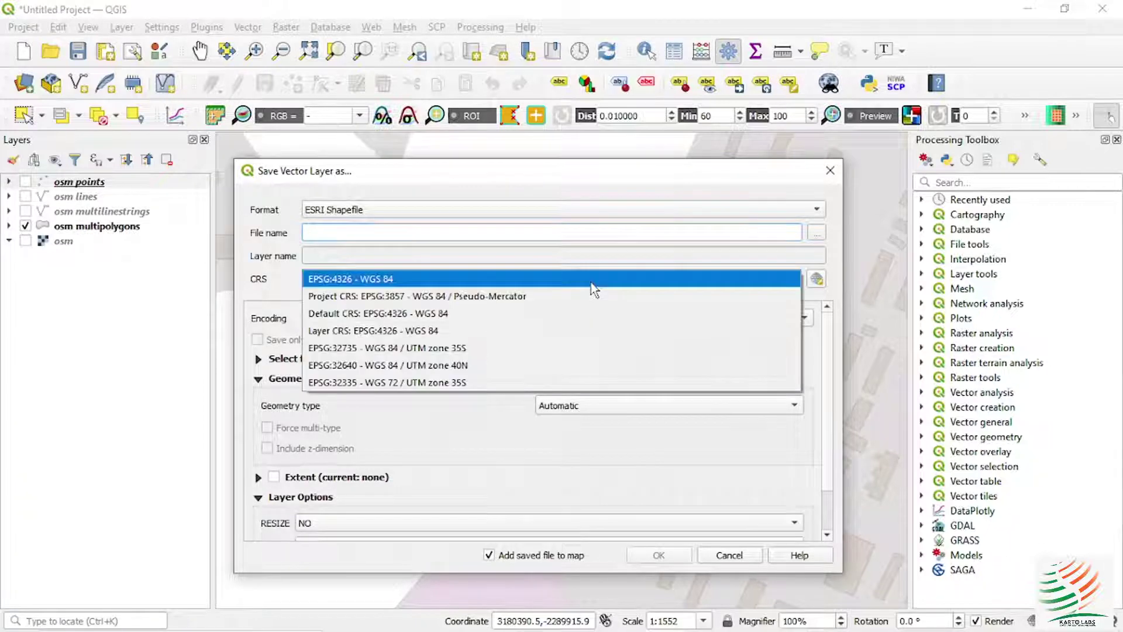
{"action": "left_click", "coordinate": [381, 347]}
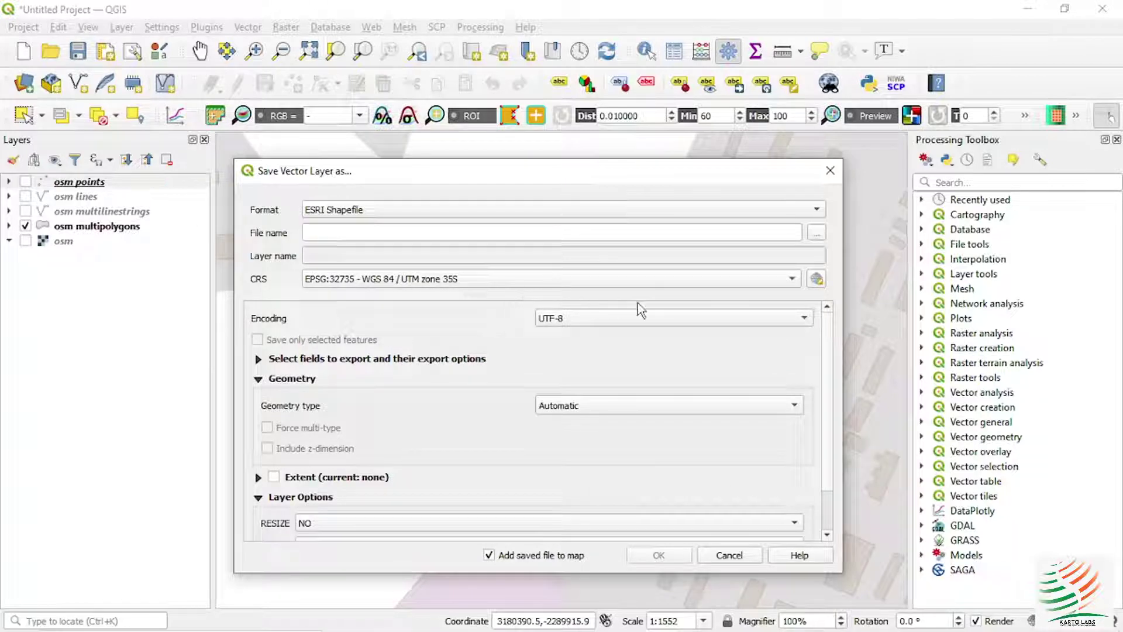
{"action": "left_click", "coordinate": [817, 233]}
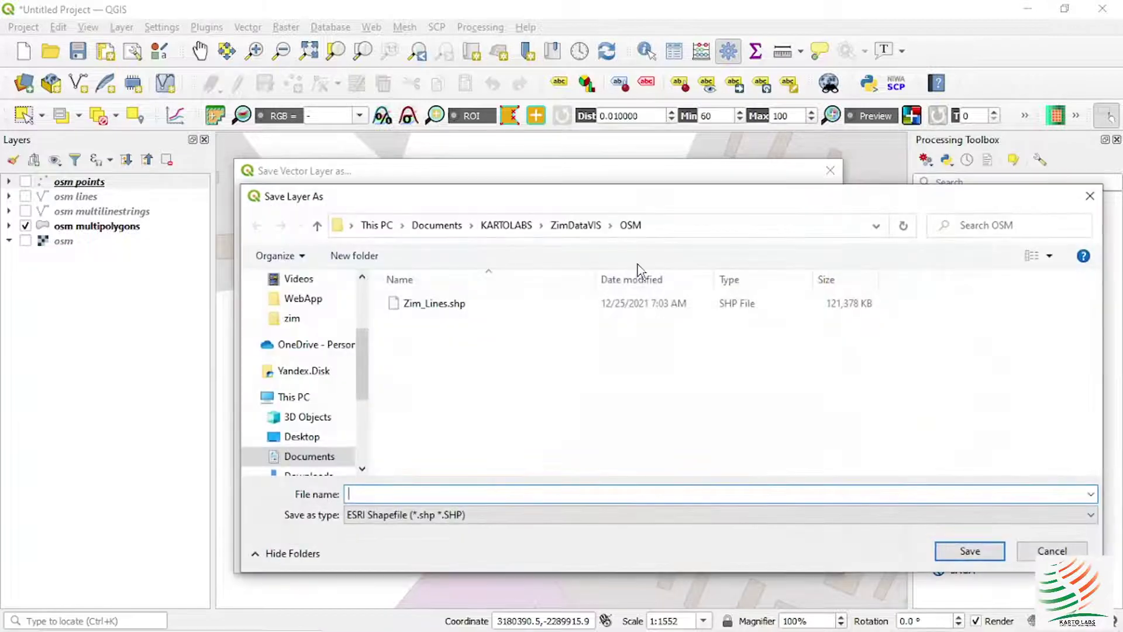
{"action": "left_click", "coordinate": [1090, 196]}
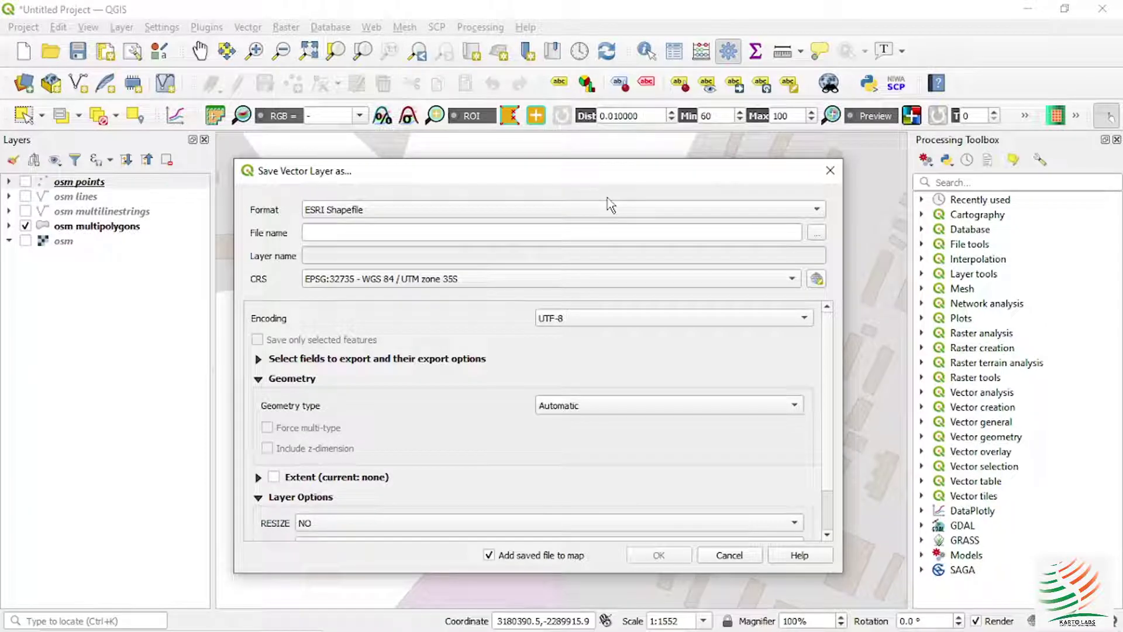
{"action": "left_click", "coordinate": [830, 170]}
- Inspect the attribute table of the osm points layer with its records sorted by highway in descending order, and close it
{"action": "right_click", "coordinate": [66, 182]}
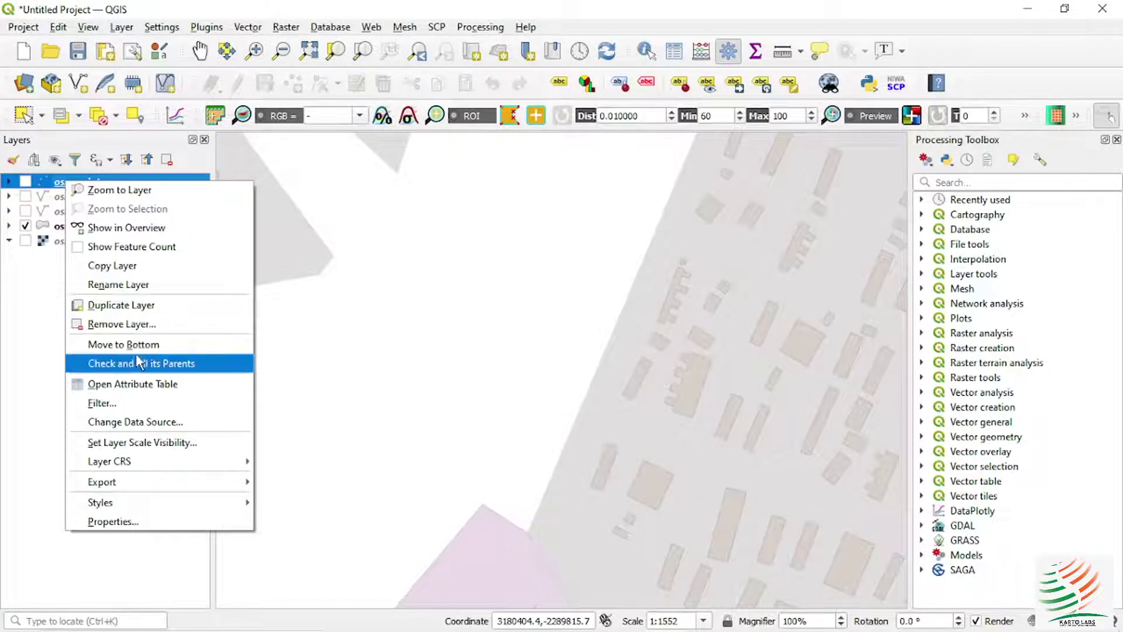
{"action": "left_click", "coordinate": [135, 383]}
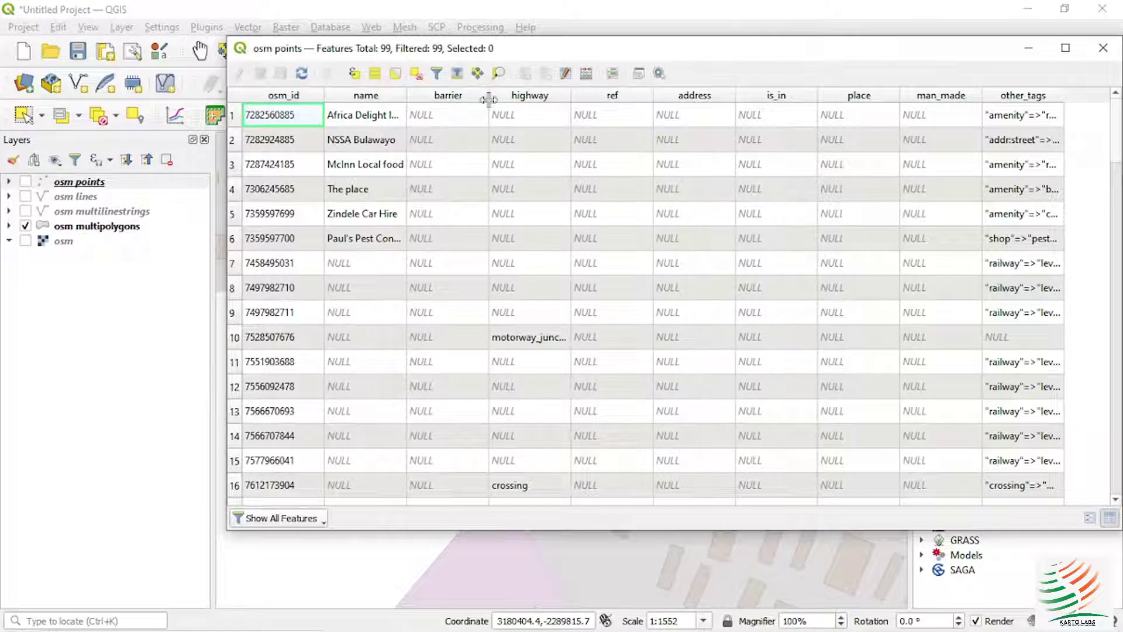
{"action": "left_click", "coordinate": [523, 97]}
{"action": "left_click", "coordinate": [522, 98]}
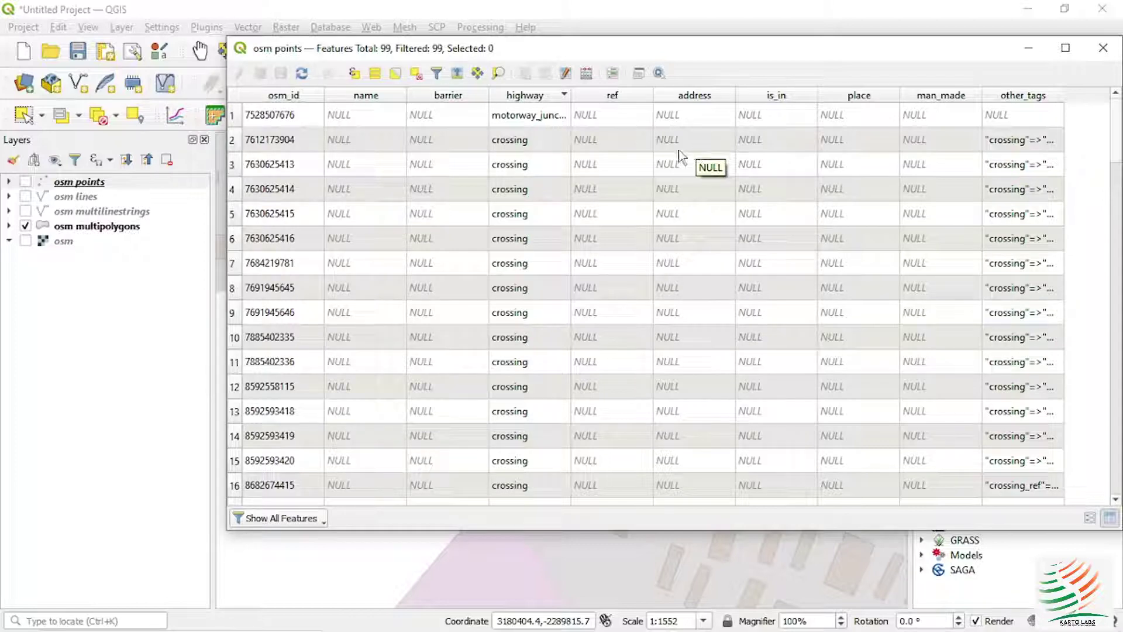
{"action": "left_click", "coordinate": [1104, 49]}
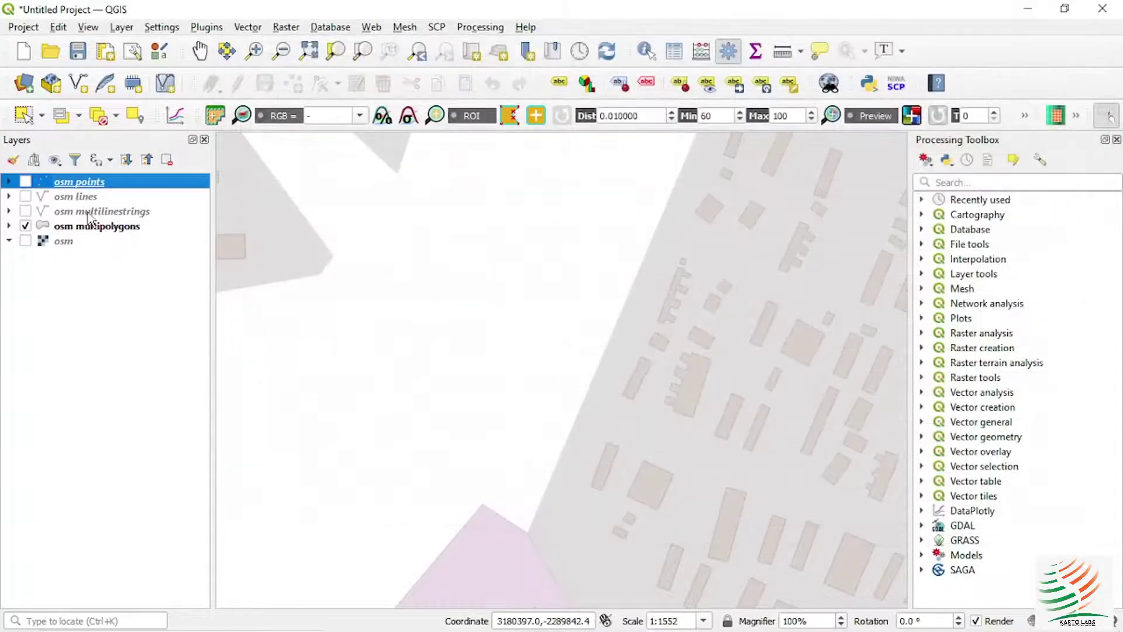
- Inspect the osm lines layer's attribute table, sorted in descending order by highway and by waterway, and close it
{"action": "right_click", "coordinate": [79, 201]}
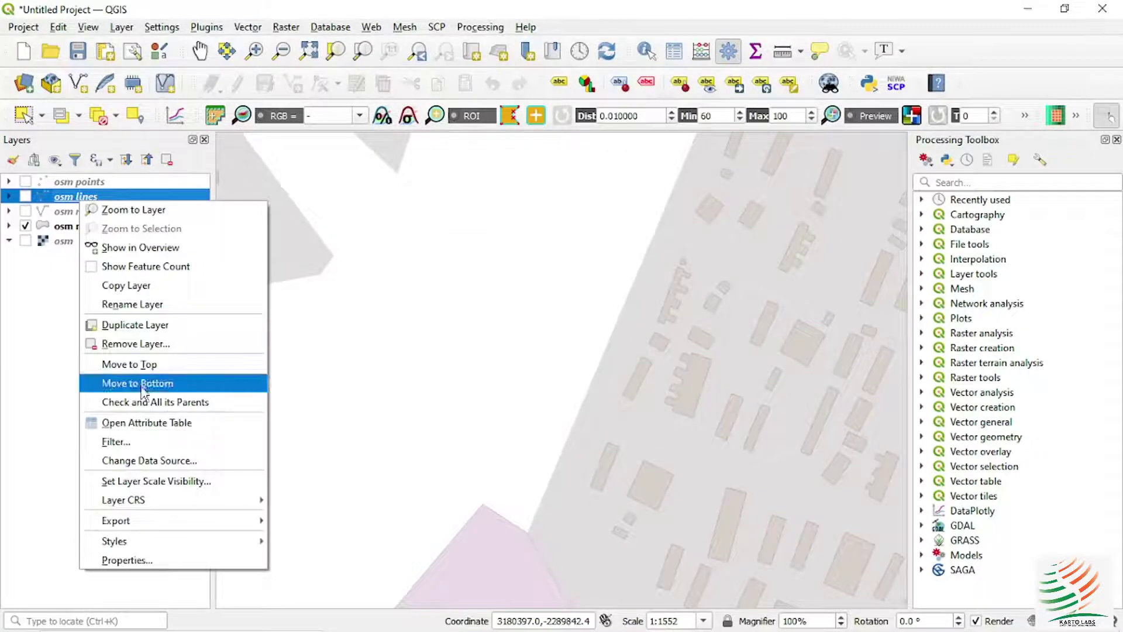
{"action": "left_click", "coordinate": [141, 423]}
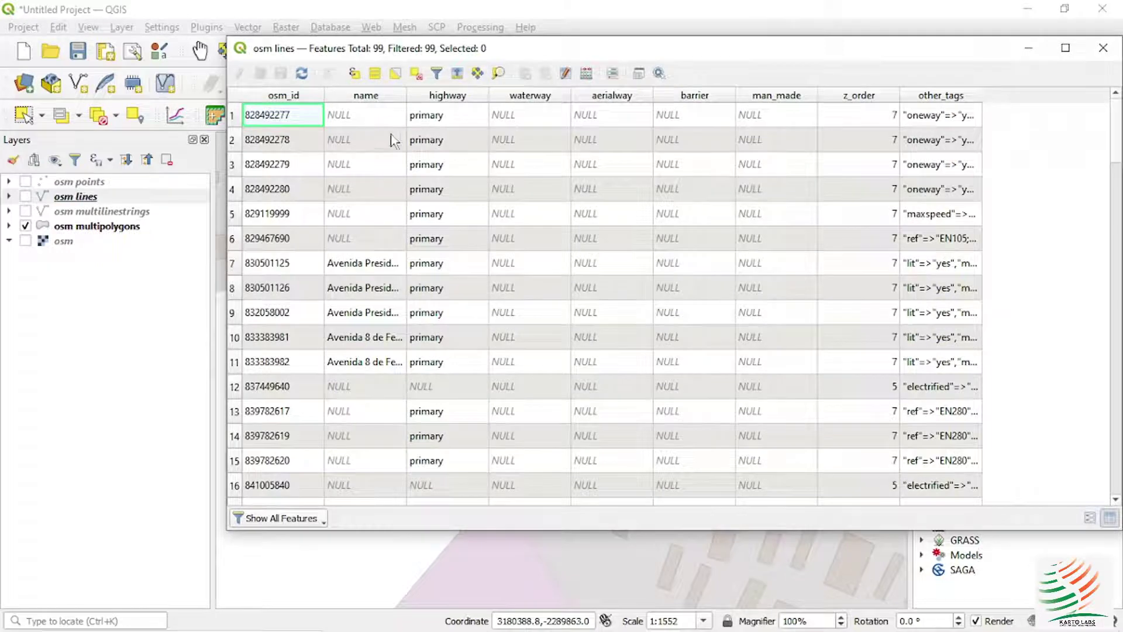
{"action": "left_click", "coordinate": [443, 98]}
{"action": "left_click", "coordinate": [443, 98]}
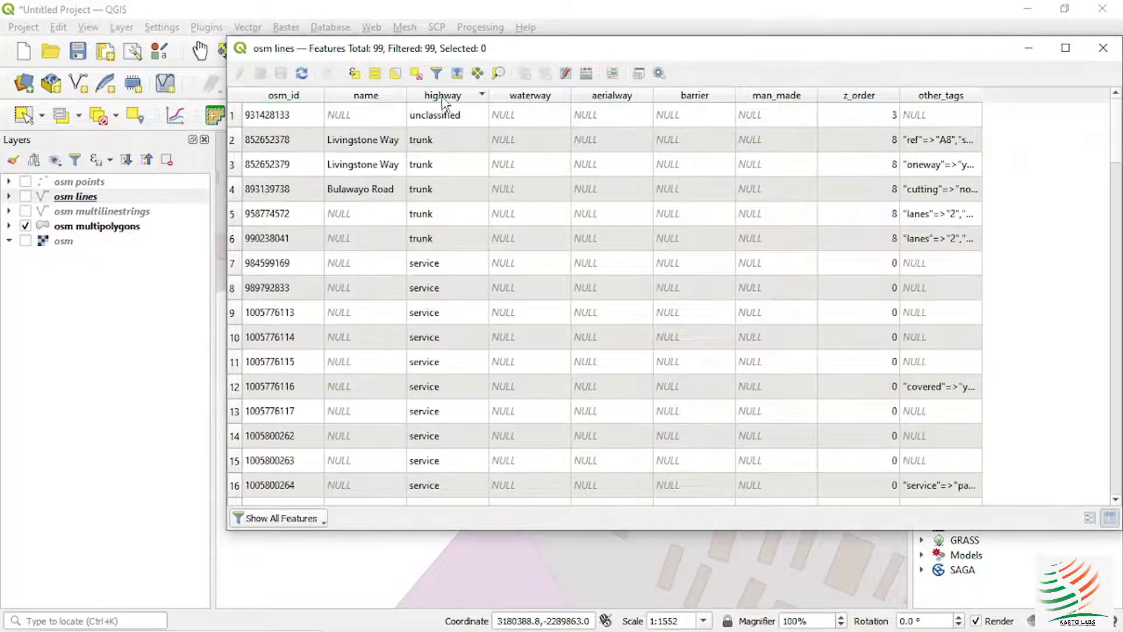
{"action": "scroll", "coordinate": [440, 320], "scroll_direction": "down", "scroll_amount": 1}
{"action": "scroll", "coordinate": [441, 320], "scroll_direction": "down", "scroll_amount": 13}
{"action": "scroll", "coordinate": [432, 334], "scroll_direction": "up", "scroll_amount": 10}
{"action": "scroll", "coordinate": [431, 319], "scroll_direction": "up", "scroll_amount": 1}
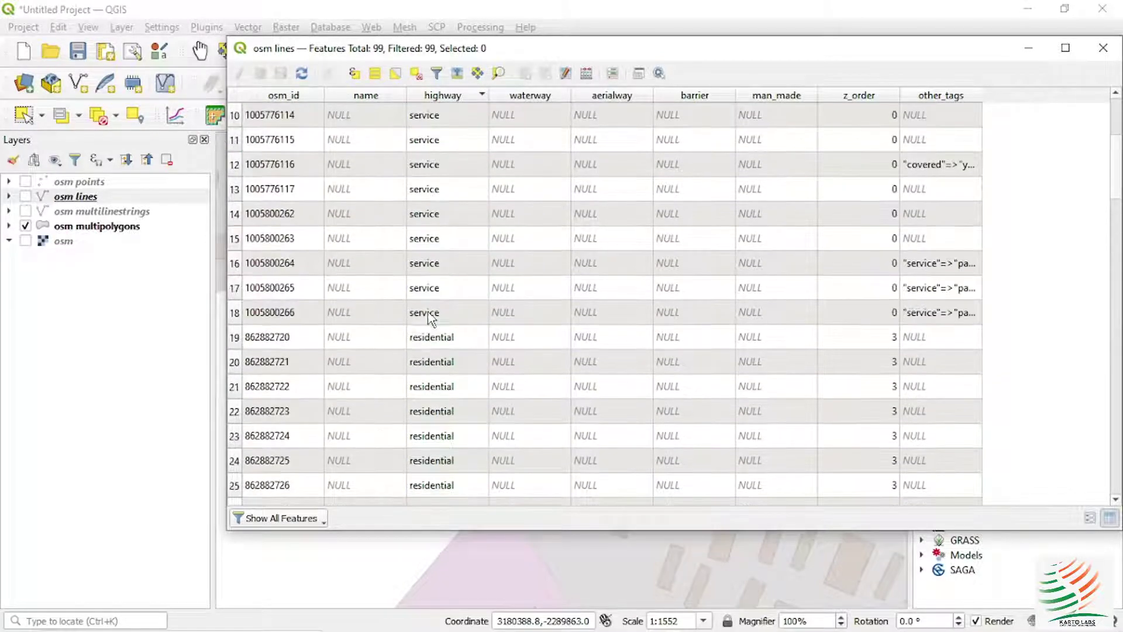
{"action": "left_click", "coordinate": [536, 100]}
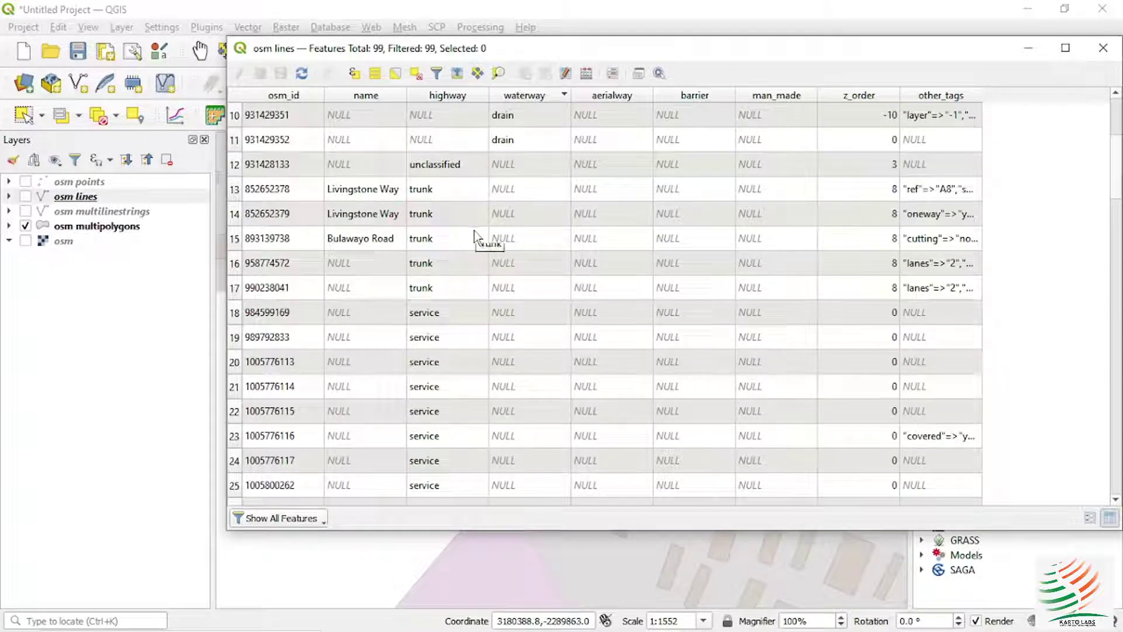
{"action": "left_click", "coordinate": [1103, 50]}
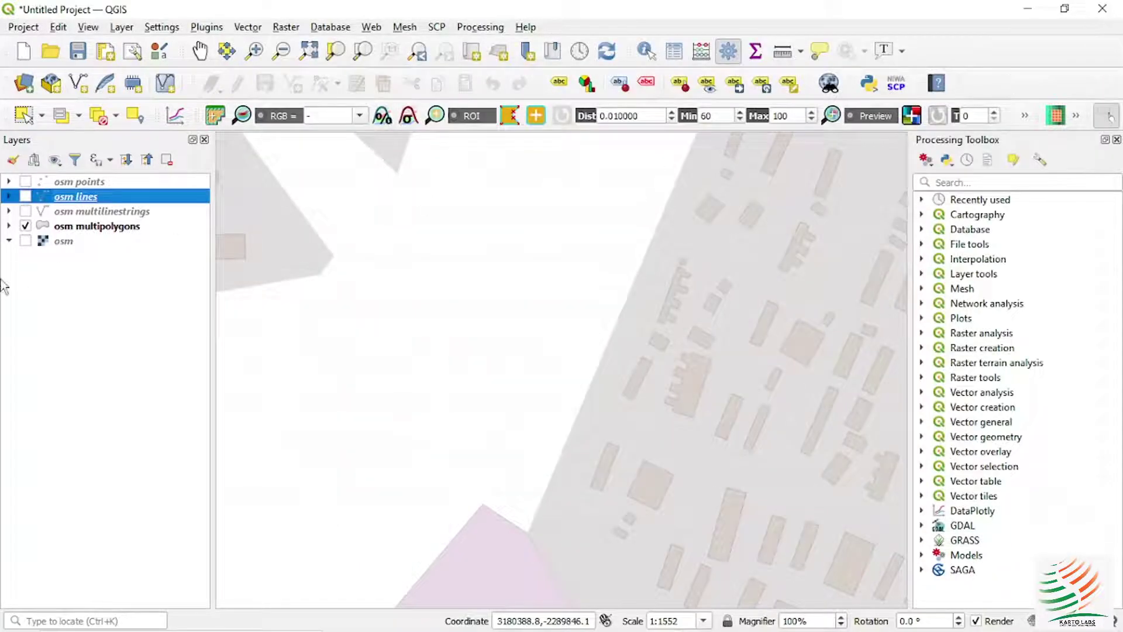
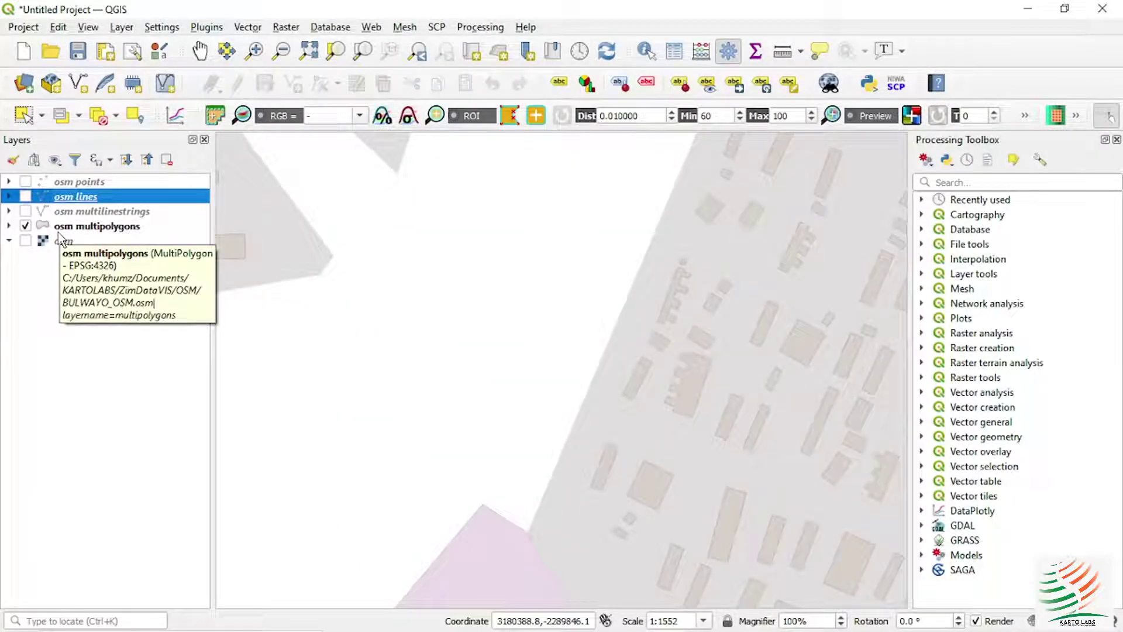
- Switch to the web browser, search for osm in a new tab, and open the OpenStreetMap website
{"action": "left_click", "coordinate": [438, 615]}
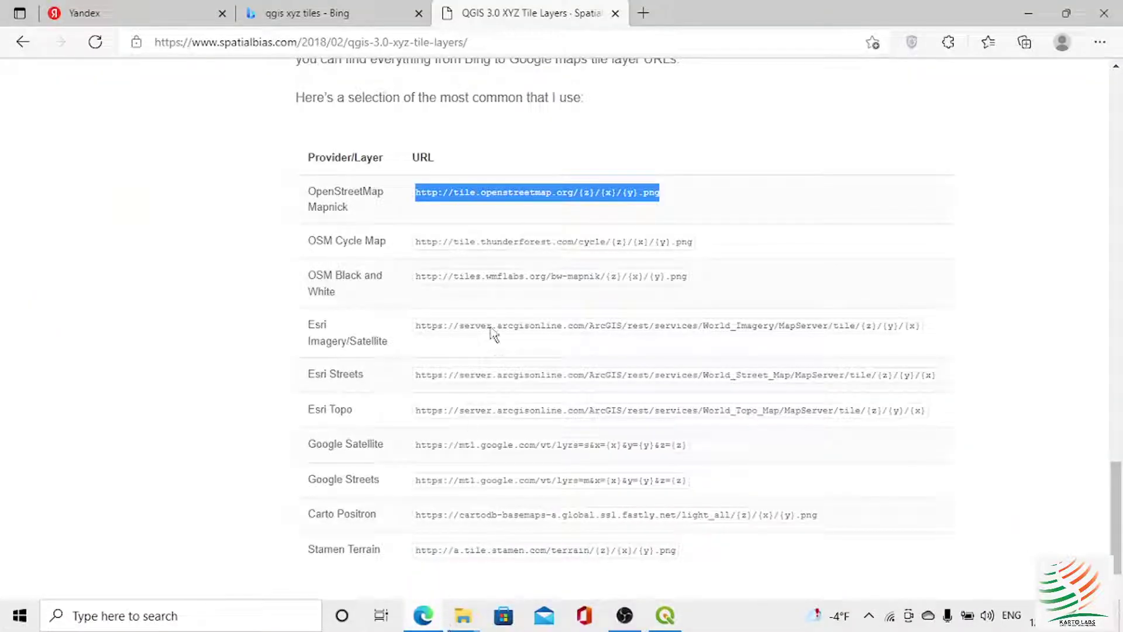
{"action": "left_click", "coordinate": [643, 13]}
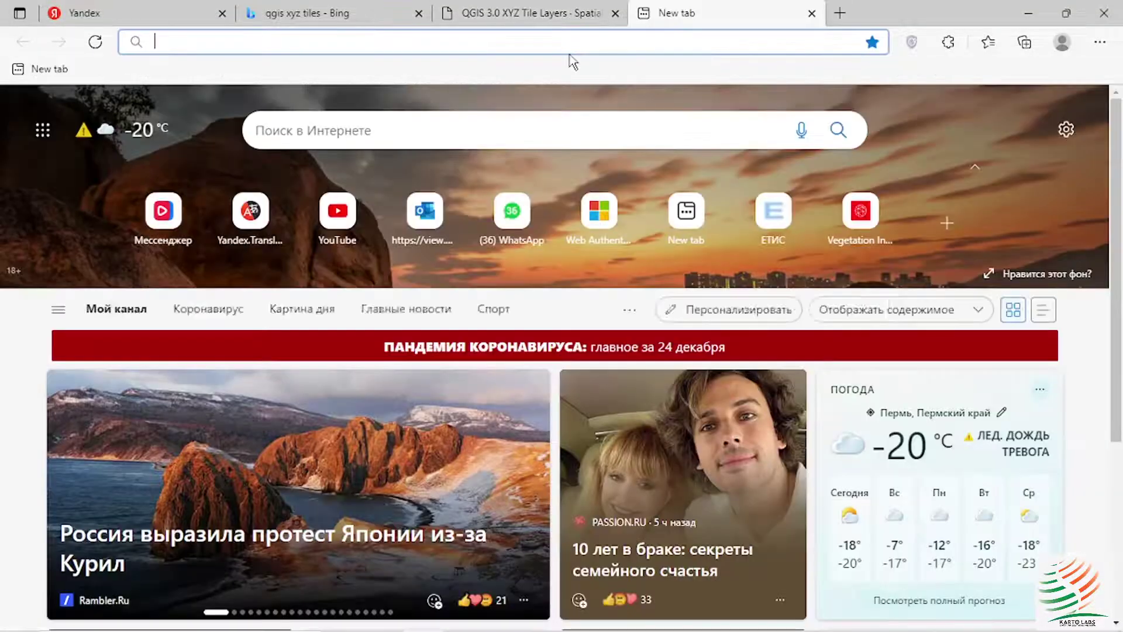
{"action": "type", "text": "o"}
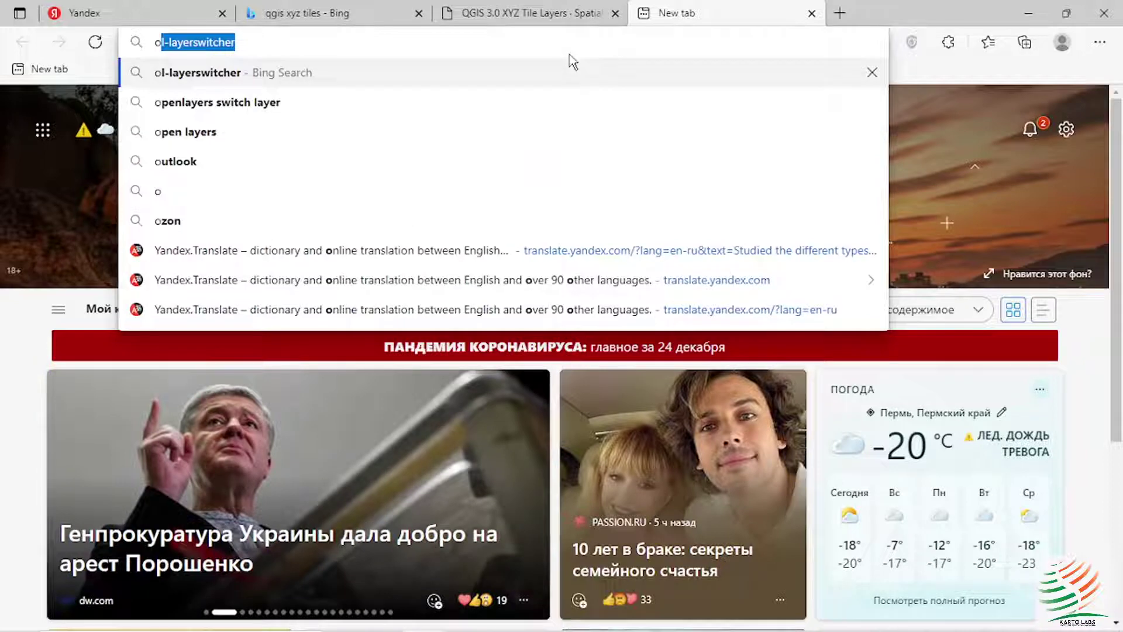
{"action": "type", "text": "sm"}
{"action": "key", "text": "Delete"}
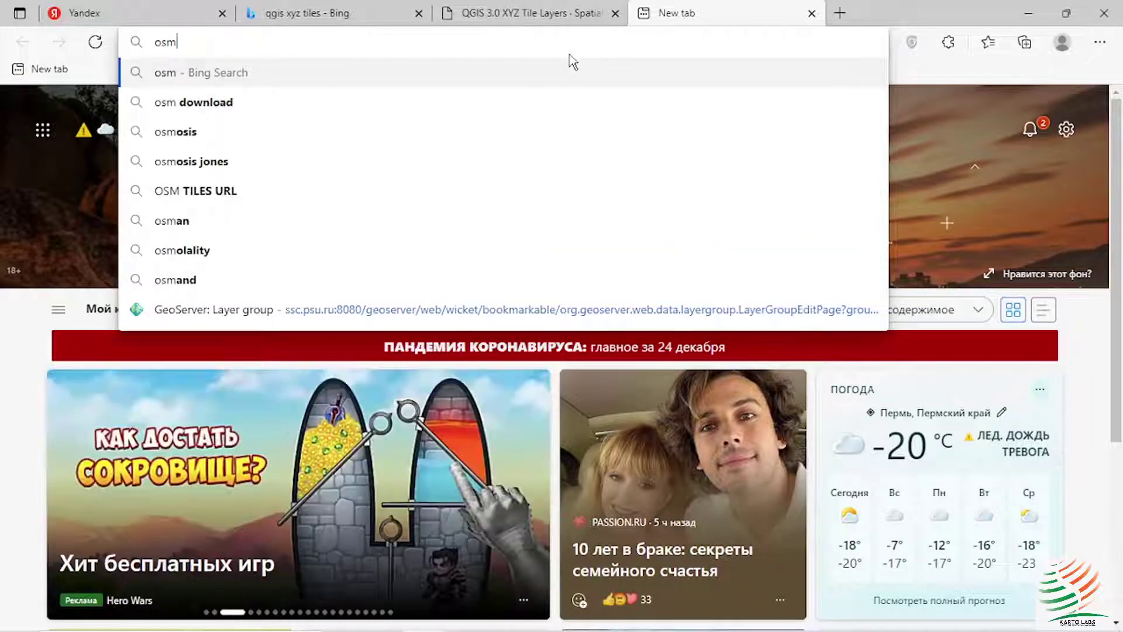
{"action": "key", "text": "Return"}
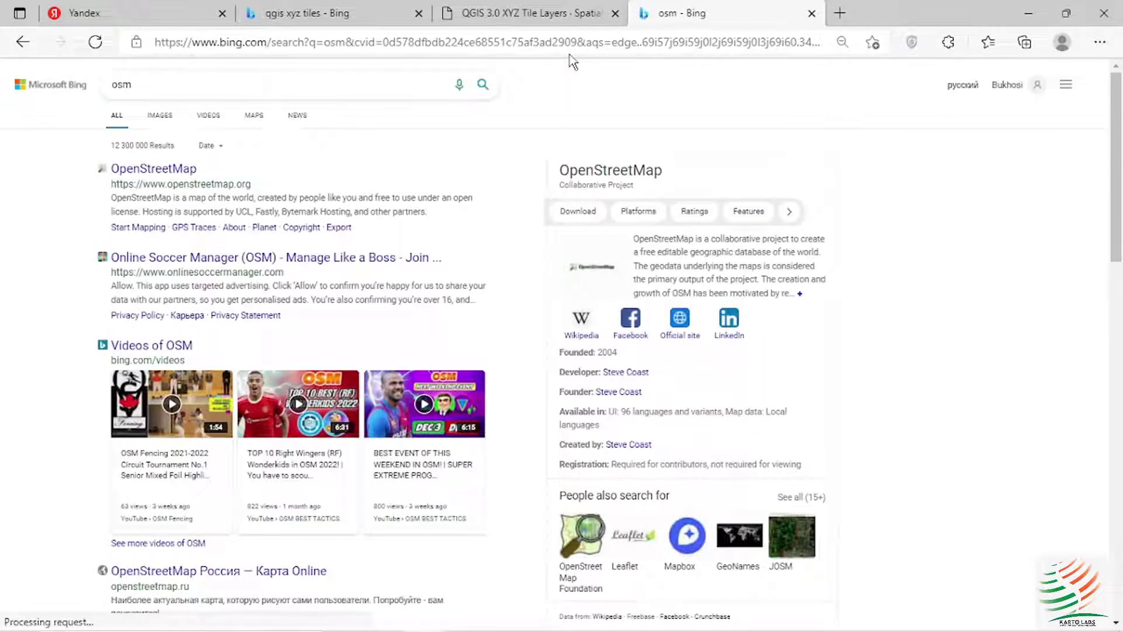
{"action": "left_click", "coordinate": [177, 169]}
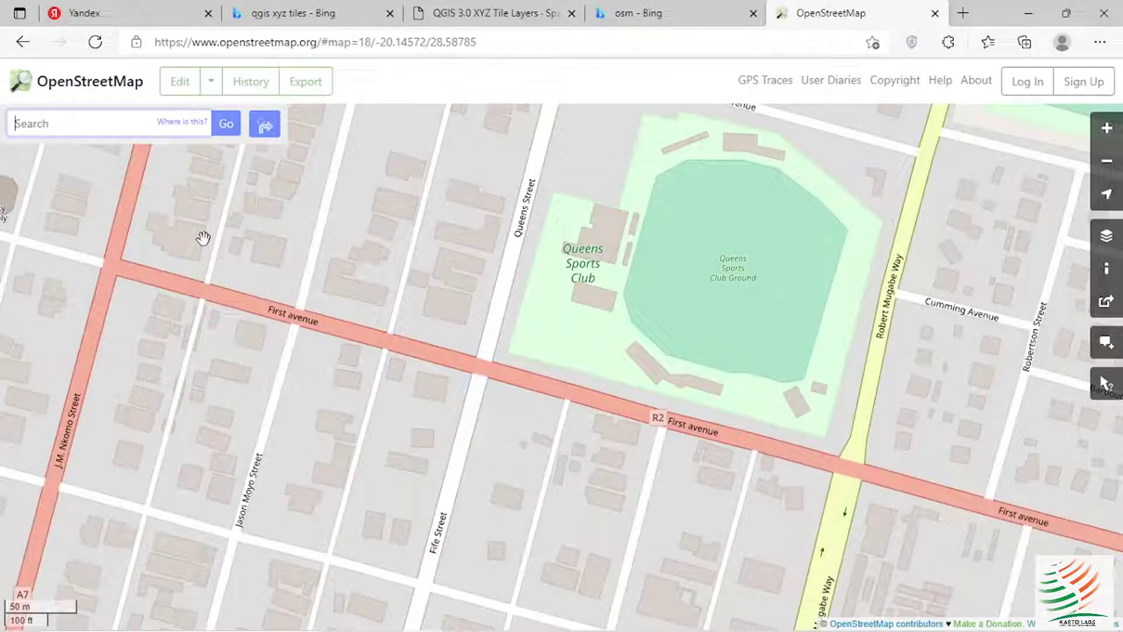
- Search the OpenStreetMap site for bulawayo
{"action": "left_click", "coordinate": [85, 124]}
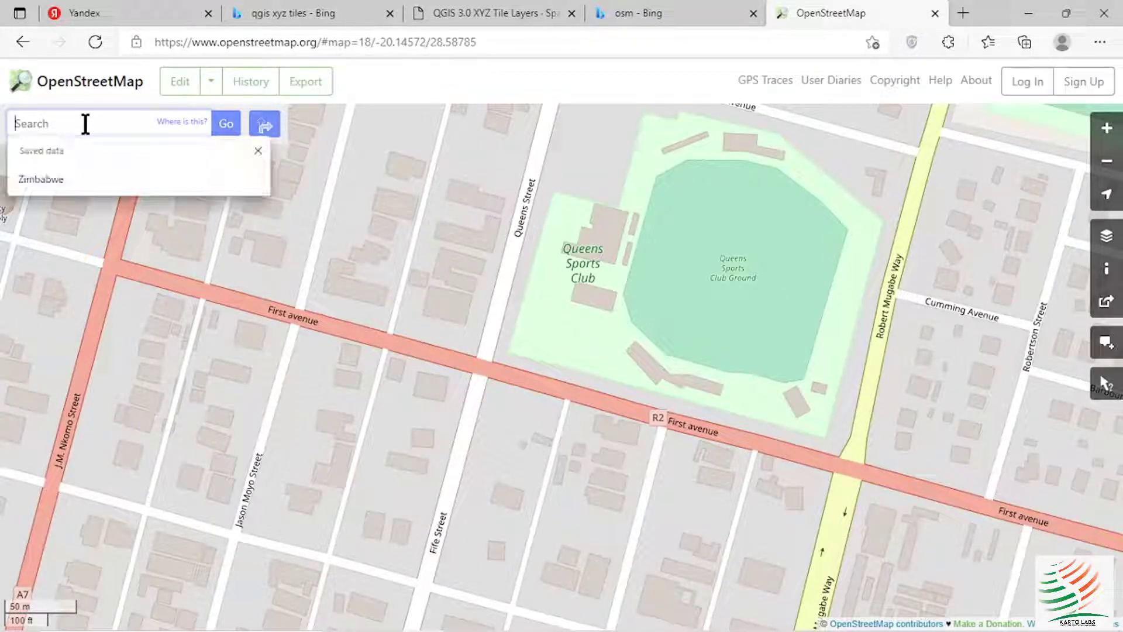
{"action": "type", "text": "bulwayo"}
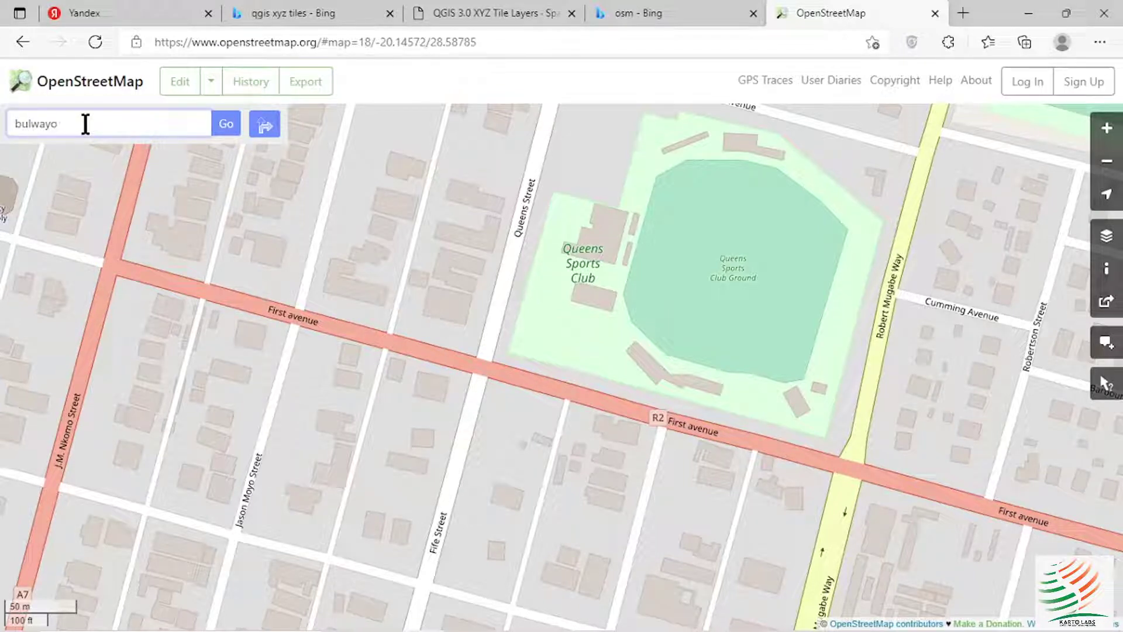
{"action": "key", "text": "Return"}
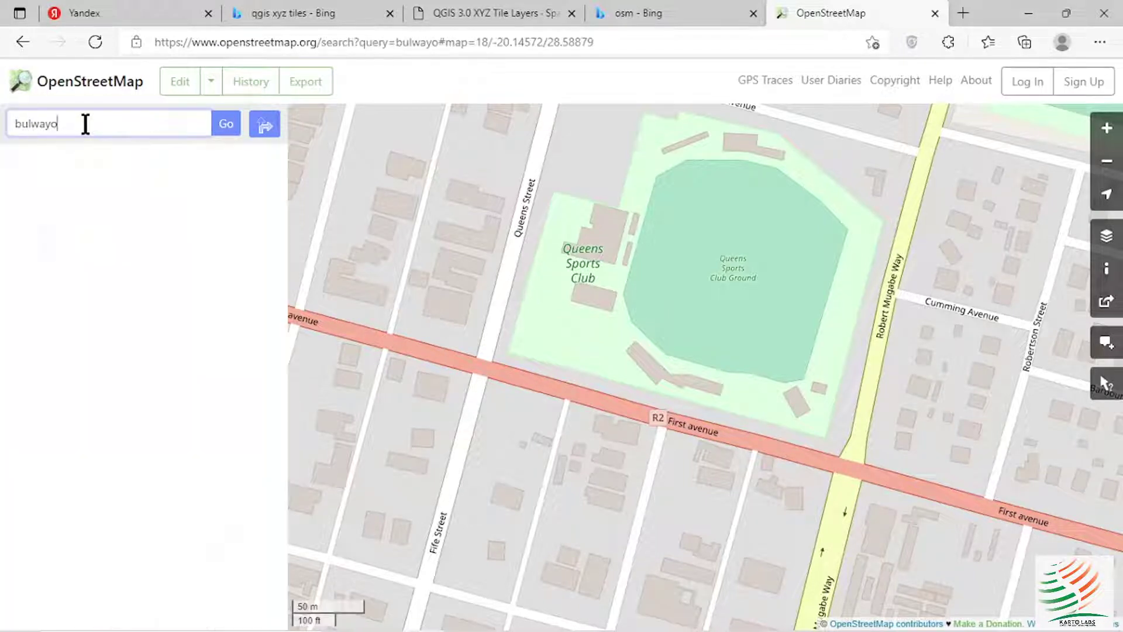
{"action": "left_click", "coordinate": [225, 127]}
{"action": "left_click", "coordinate": [29, 124]}
{"action": "type", "text": "a"}
{"action": "left_click", "coordinate": [234, 127]}
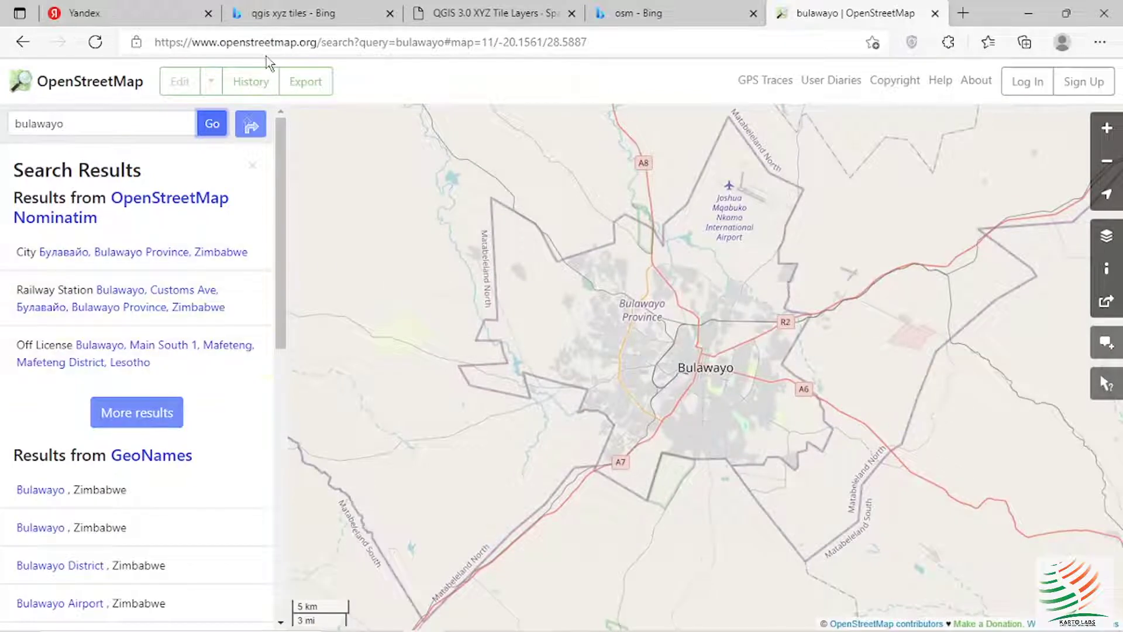
- Open the OpenStreetMap data export for Bulawayo and narrow the export extent to the city's central suburbs
{"action": "left_click", "coordinate": [326, 86]}
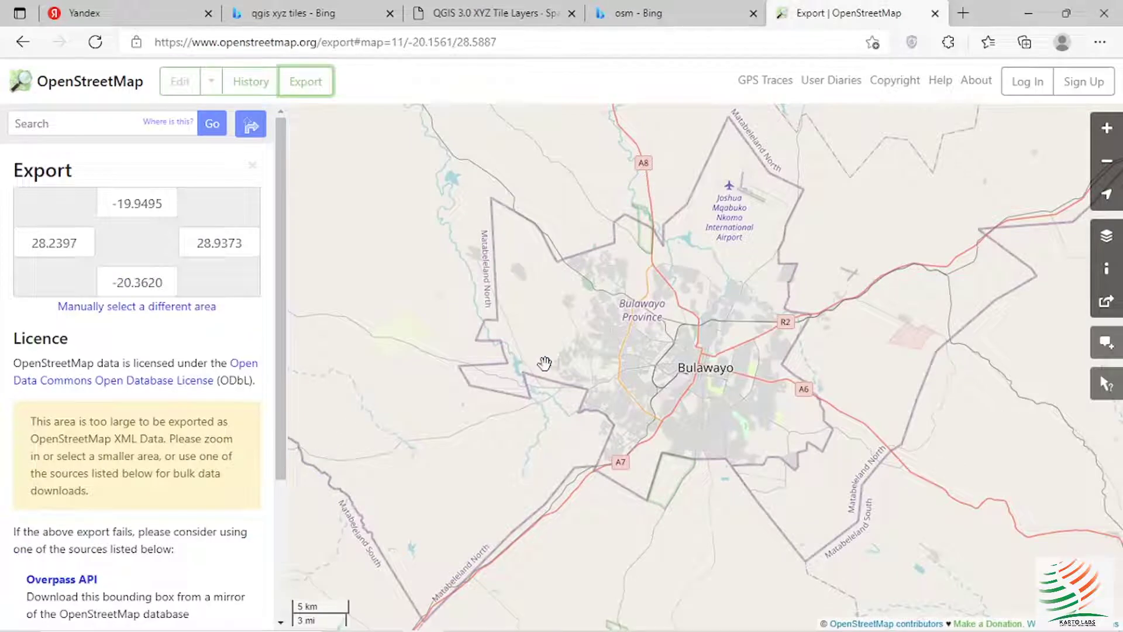
{"action": "left_click_drag", "start_coordinate": [810, 275], "coordinate": [763, 298]}
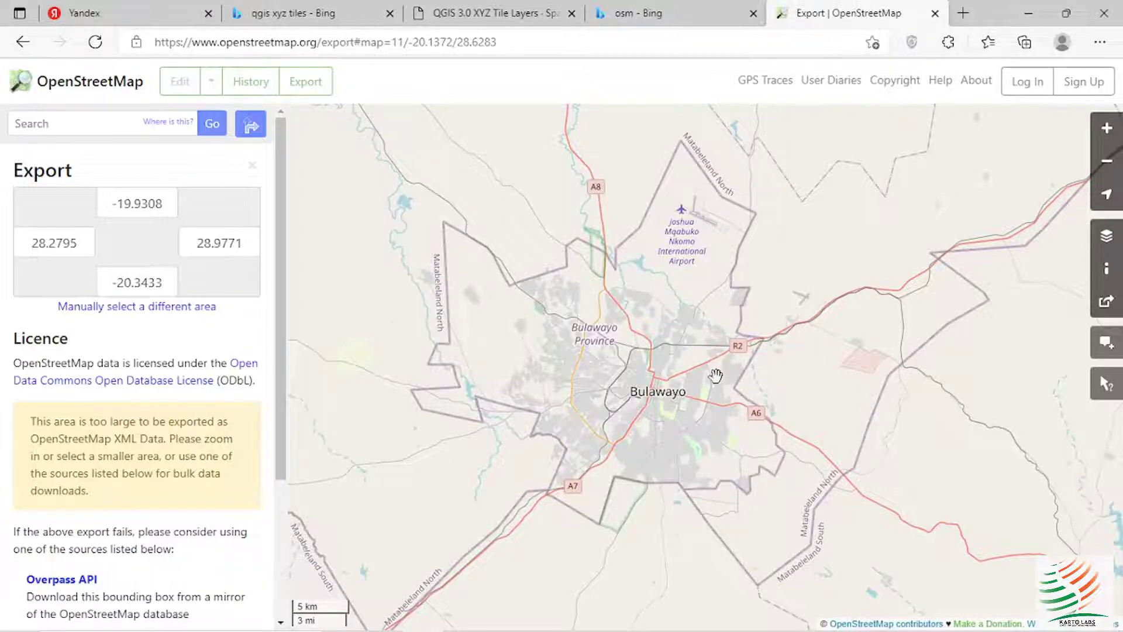
{"action": "scroll", "coordinate": [643, 394], "scroll_direction": "up", "scroll_amount": 1}
{"action": "scroll", "coordinate": [663, 329], "scroll_direction": "up", "scroll_amount": 1}
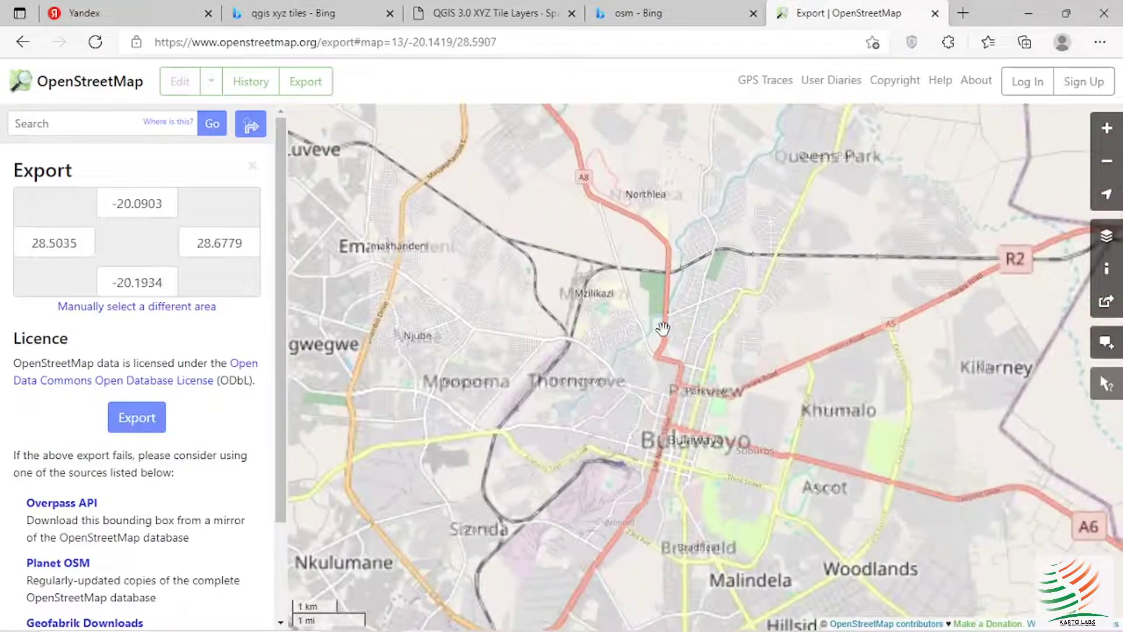
{"action": "scroll", "coordinate": [660, 337], "scroll_direction": "down", "scroll_amount": 1}
{"action": "scroll", "coordinate": [660, 336], "scroll_direction": "up", "scroll_amount": 1}
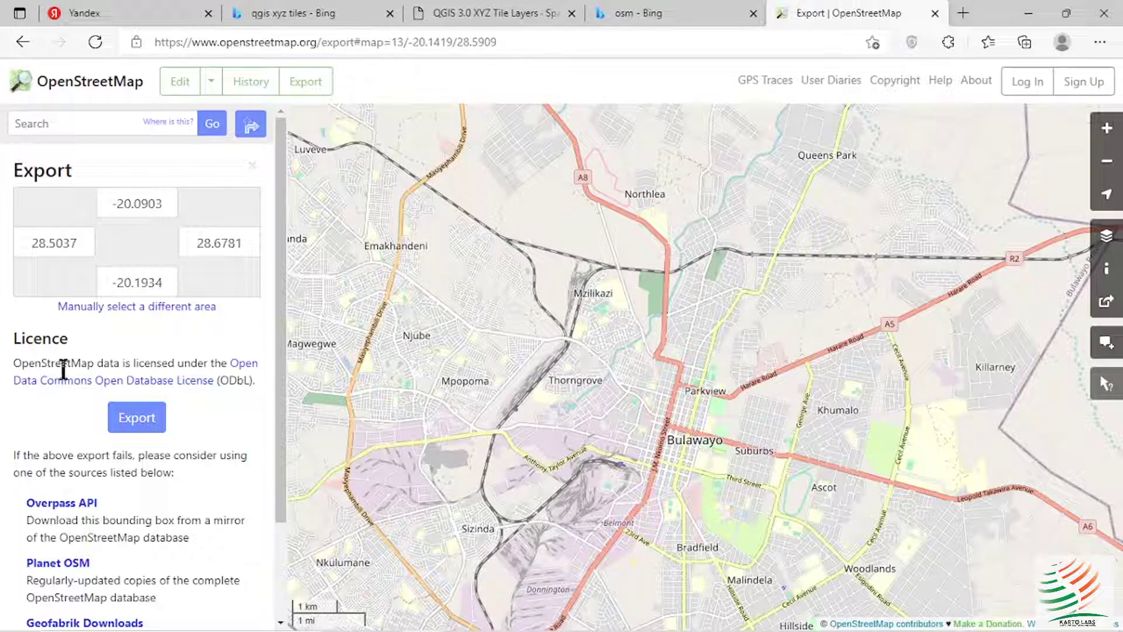
- Manually select central Bulawayo, about 28.575 to 28.620 longitude and -20.173 to -20.139 latitude, and export its OpenStreetMap data
{"action": "left_click", "coordinate": [151, 430]}
{"action": "left_click", "coordinate": [203, 307]}
{"action": "left_click_drag", "start_coordinate": [454, 209], "coordinate": [632, 341]}
{"action": "left_click_drag", "start_coordinate": [955, 338], "coordinate": [842, 351]}
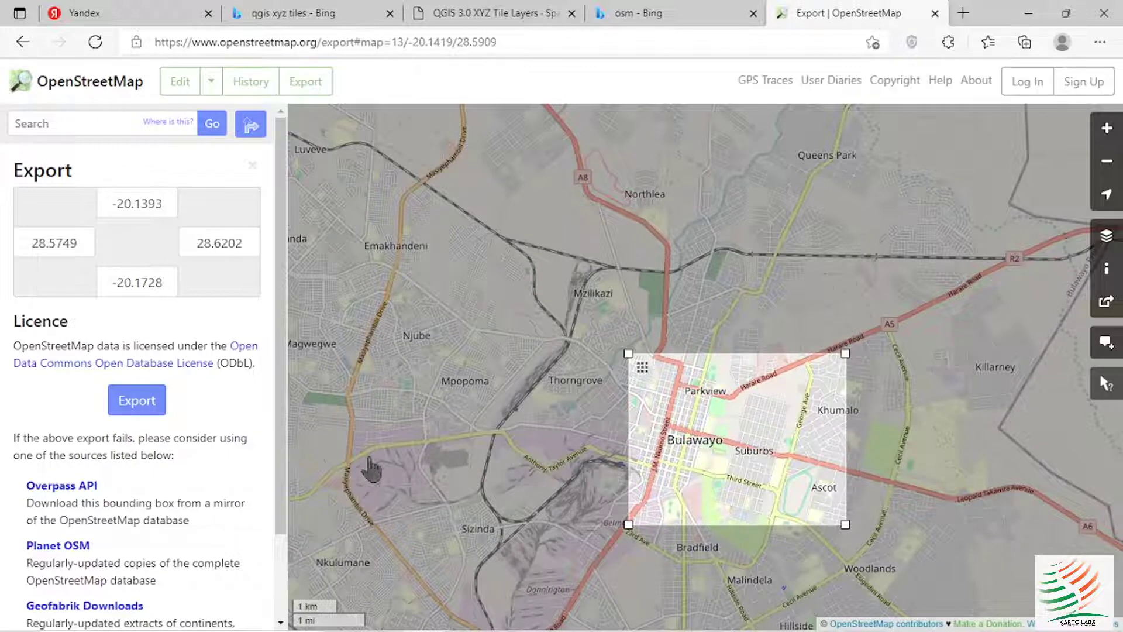
{"action": "left_click", "coordinate": [152, 409]}
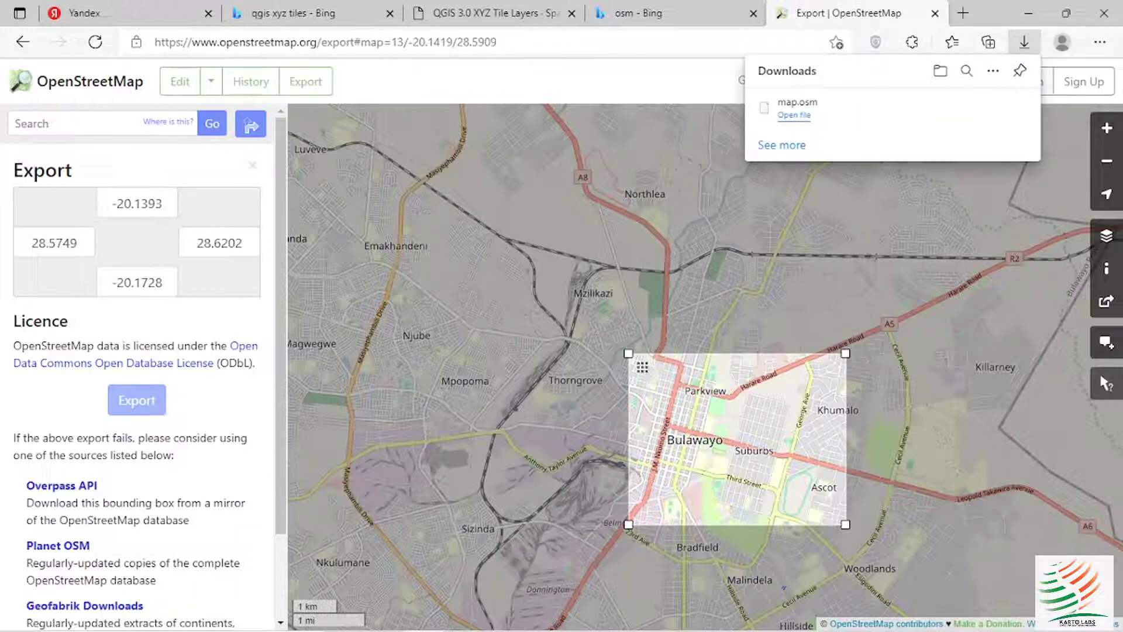
- Switch to QGIS and remove the osm points, lines, multilinestrings and multipolygons layers, keeping the osm basemap
{"action": "mouse_move", "coordinate": [389, 629]}
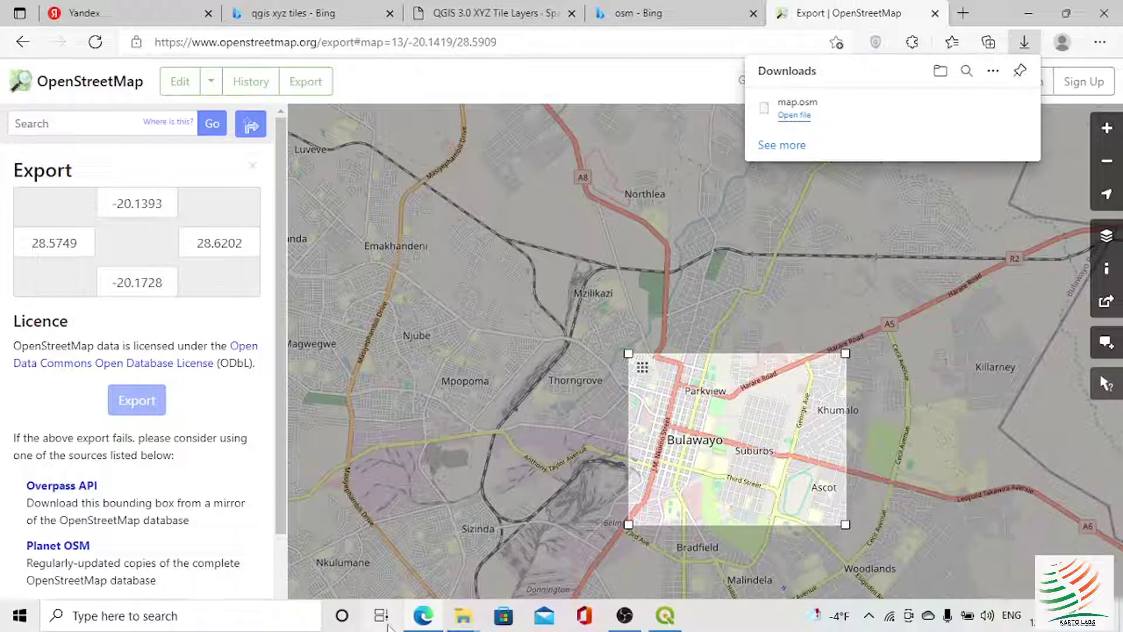
{"action": "left_click", "coordinate": [665, 615]}
{"action": "left_click", "coordinate": [108, 183], "text": "shift"}
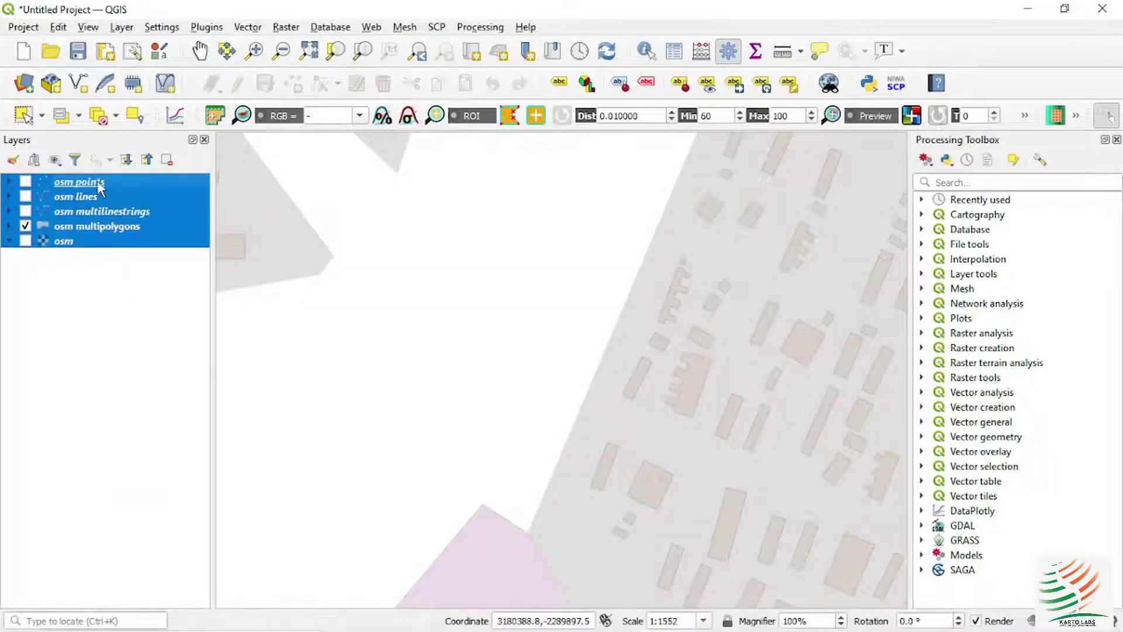
{"action": "left_click", "coordinate": [109, 228]}
{"action": "key", "text": "shift+Up"}
{"action": "key", "text": "shift+Up"}
{"action": "key", "text": "shift+Up"}
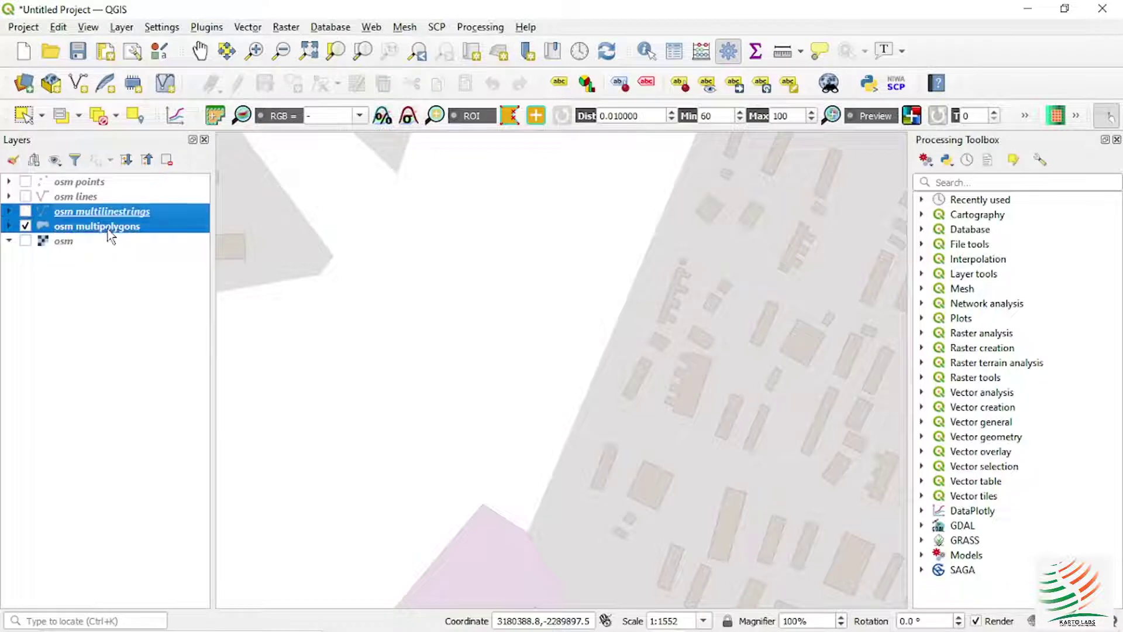
{"action": "left_click", "coordinate": [167, 160]}
{"action": "left_click", "coordinate": [520, 345]}
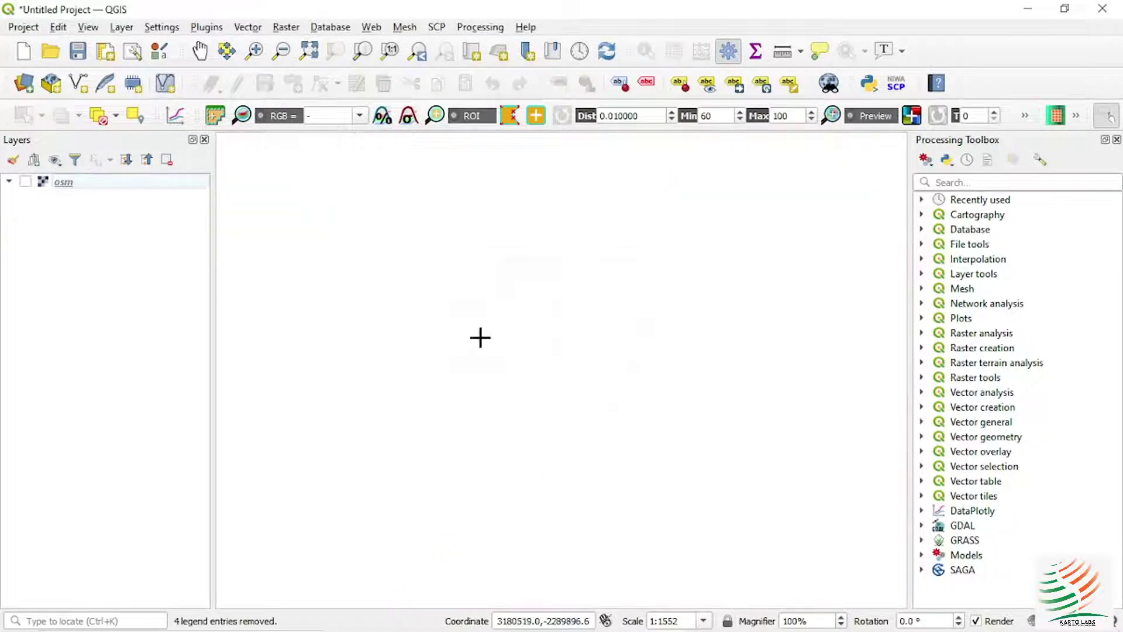
- Add all layers of map.osm from the Downloads folder to the project as vector layers
{"action": "left_click", "coordinate": [23, 87]}
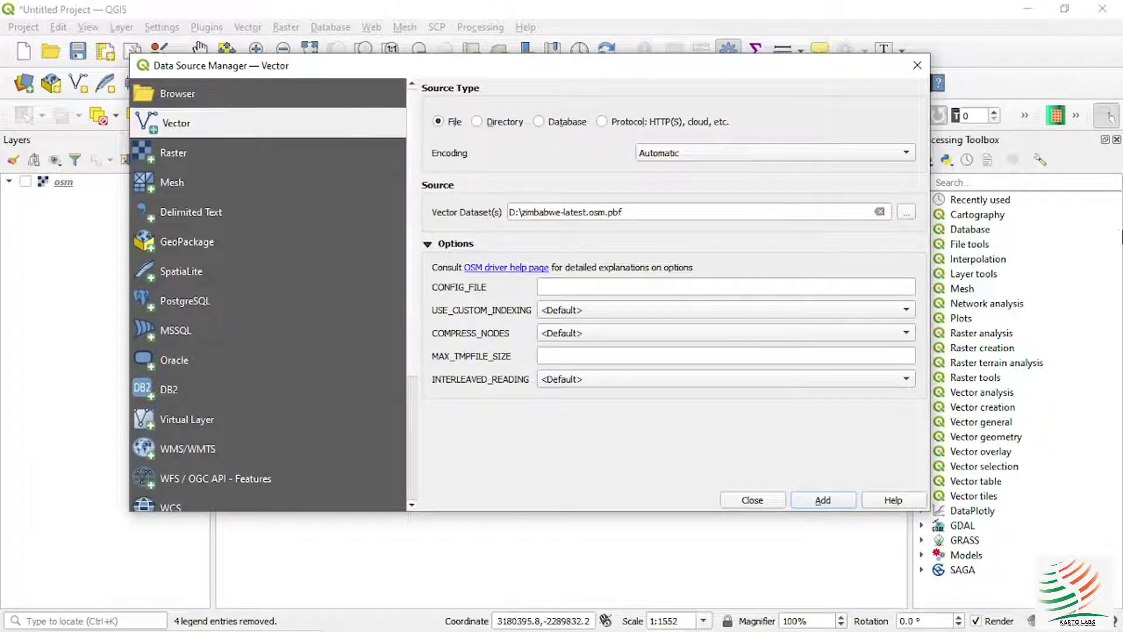
{"action": "left_click", "coordinate": [906, 212]}
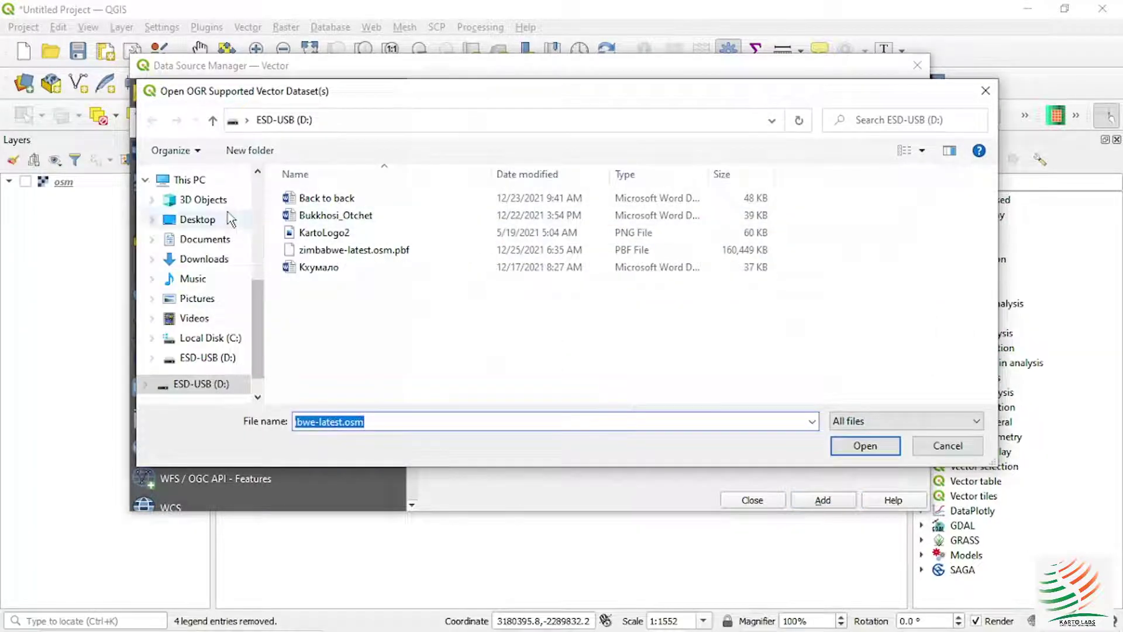
{"action": "left_click", "coordinate": [208, 259]}
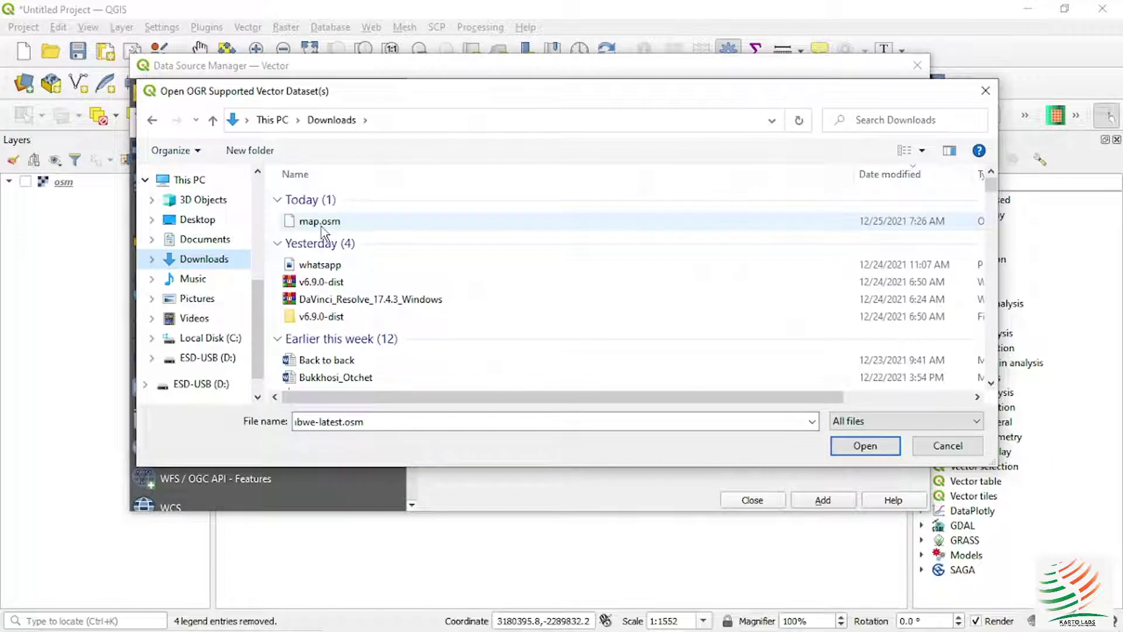
{"action": "left_click", "coordinate": [321, 227]}
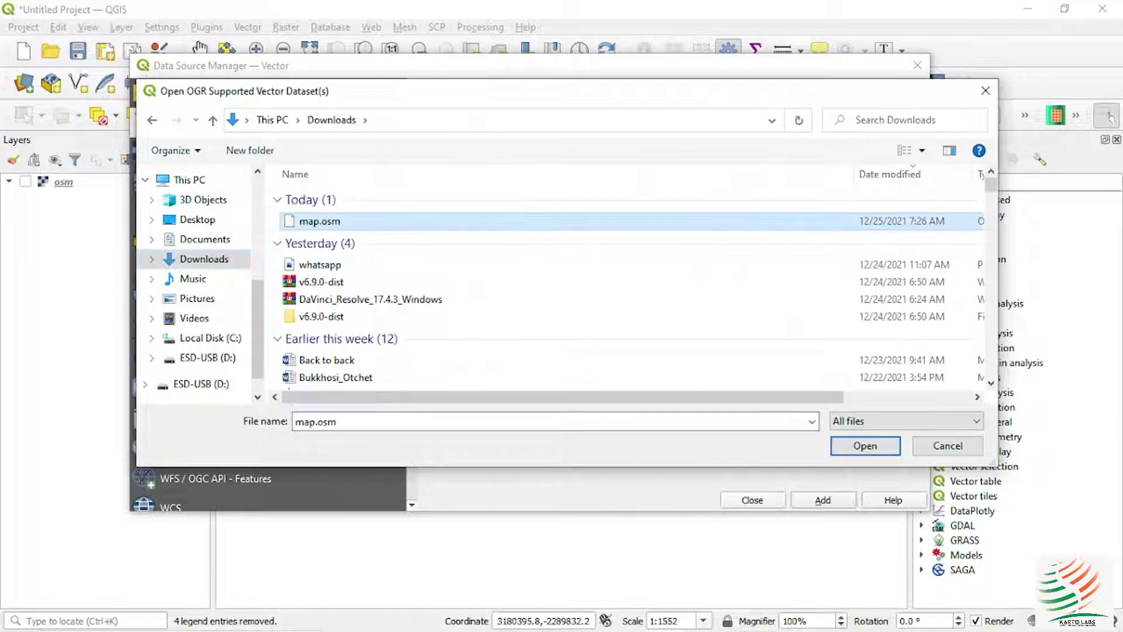
{"action": "left_click", "coordinate": [837, 455]}
{"action": "left_click", "coordinate": [816, 501]}
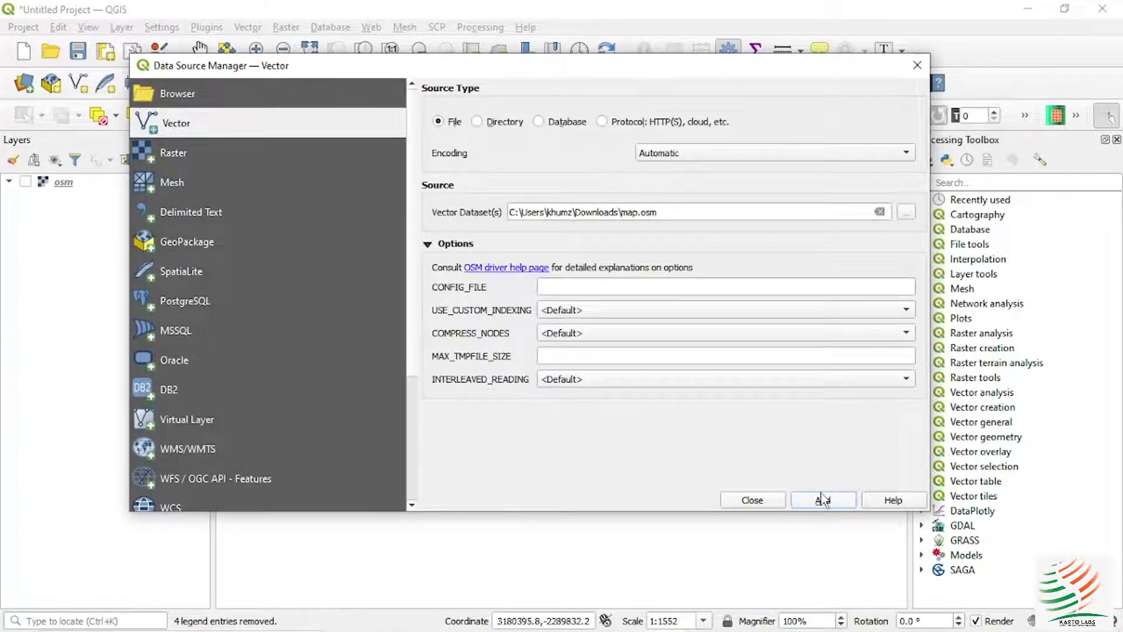
{"action": "left_click", "coordinate": [687, 413]}
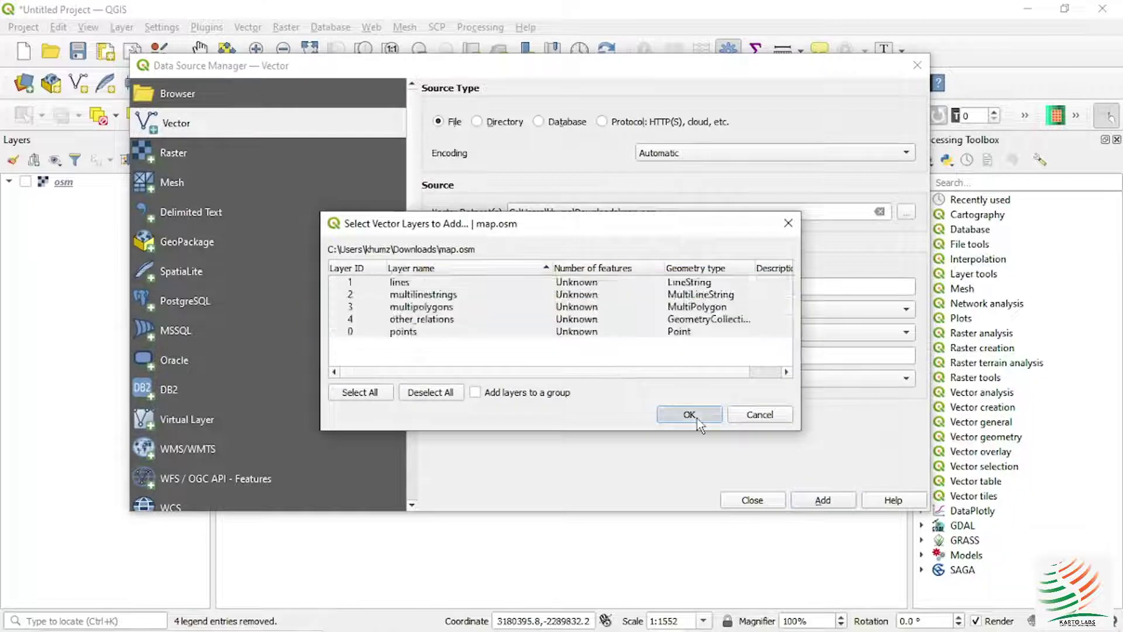
{"action": "left_click", "coordinate": [760, 504]}
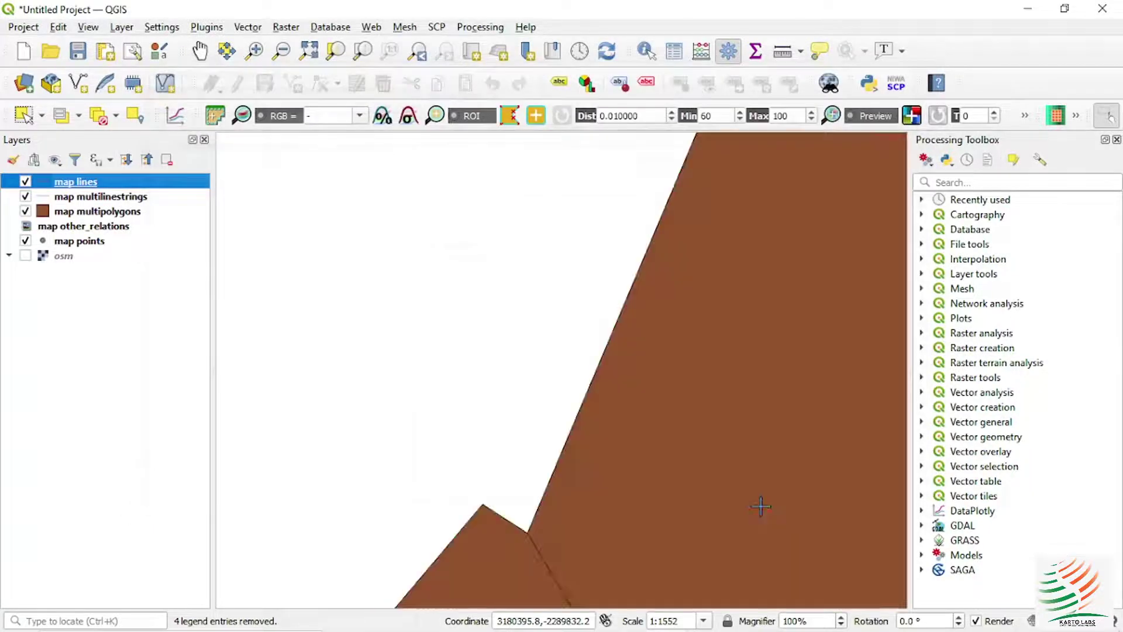
{"action": "scroll", "coordinate": [559, 368], "scroll_direction": "down", "scroll_amount": 8}
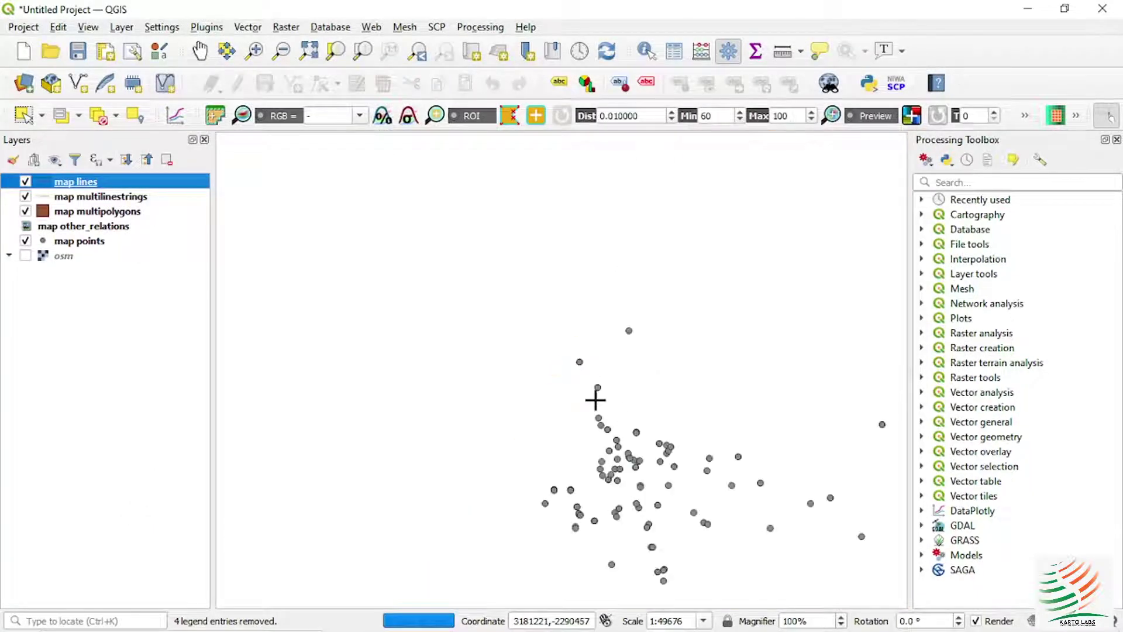
- Inspect the map lines layer's attribute table, sorting its features in descending order by name and by highway, and close it
{"action": "scroll", "coordinate": [574, 384], "scroll_direction": "up", "scroll_amount": 1}
{"action": "scroll", "coordinate": [517, 351], "scroll_direction": "up", "scroll_amount": 1}
{"action": "scroll", "coordinate": [517, 351], "scroll_direction": "up", "scroll_amount": 3}
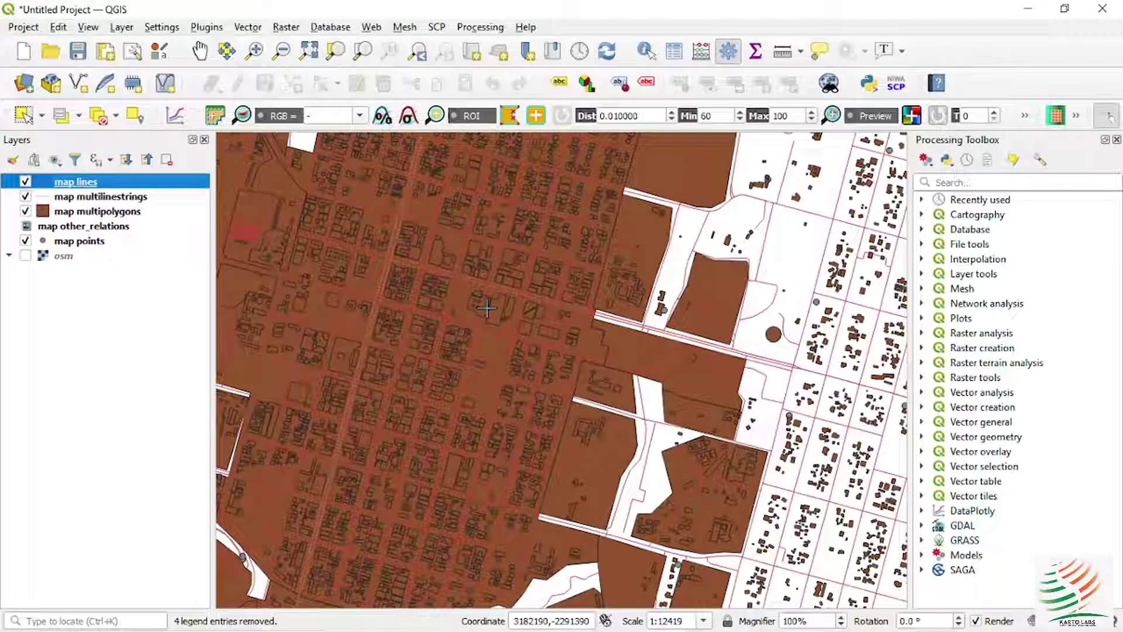
{"action": "scroll", "coordinate": [487, 307], "scroll_direction": "up", "scroll_amount": 2}
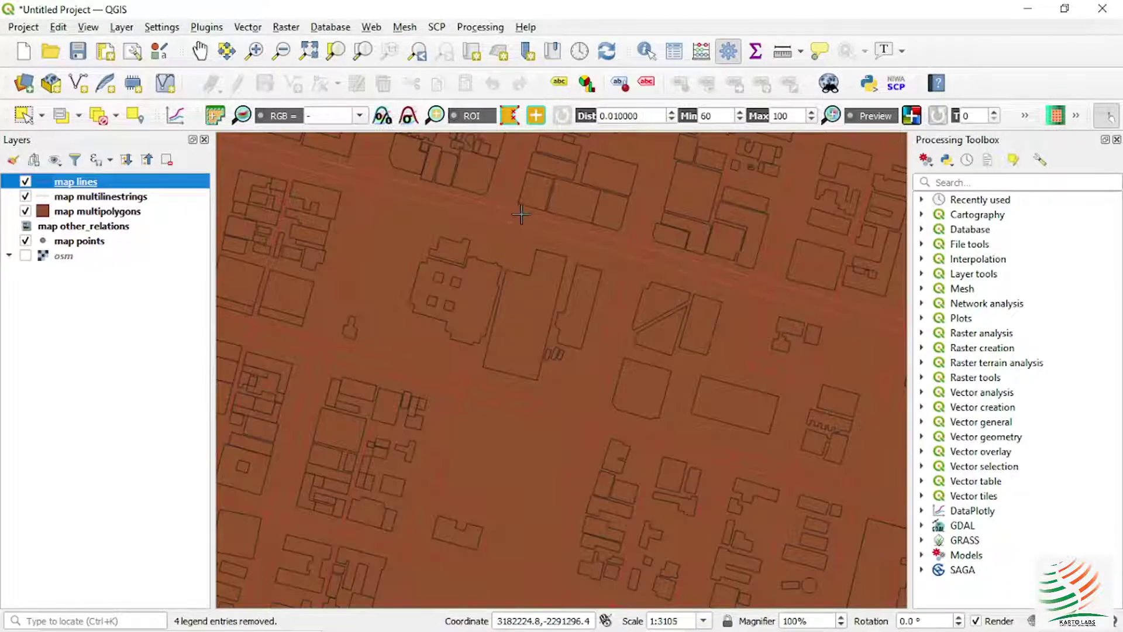
{"action": "right_click", "coordinate": [83, 179]}
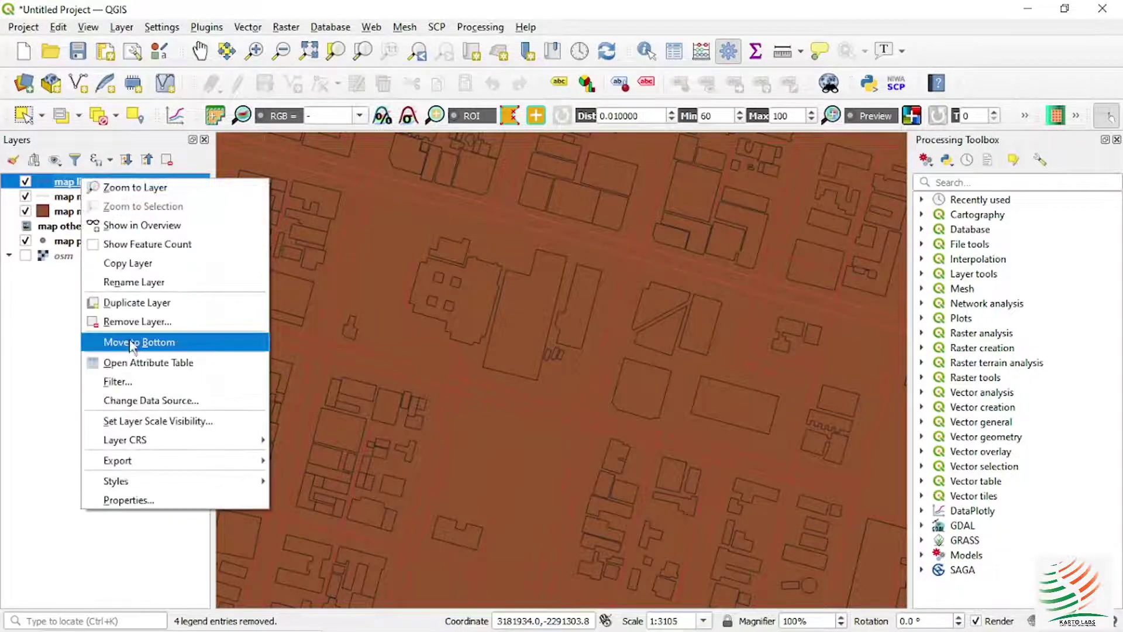
{"action": "left_click", "coordinate": [133, 363]}
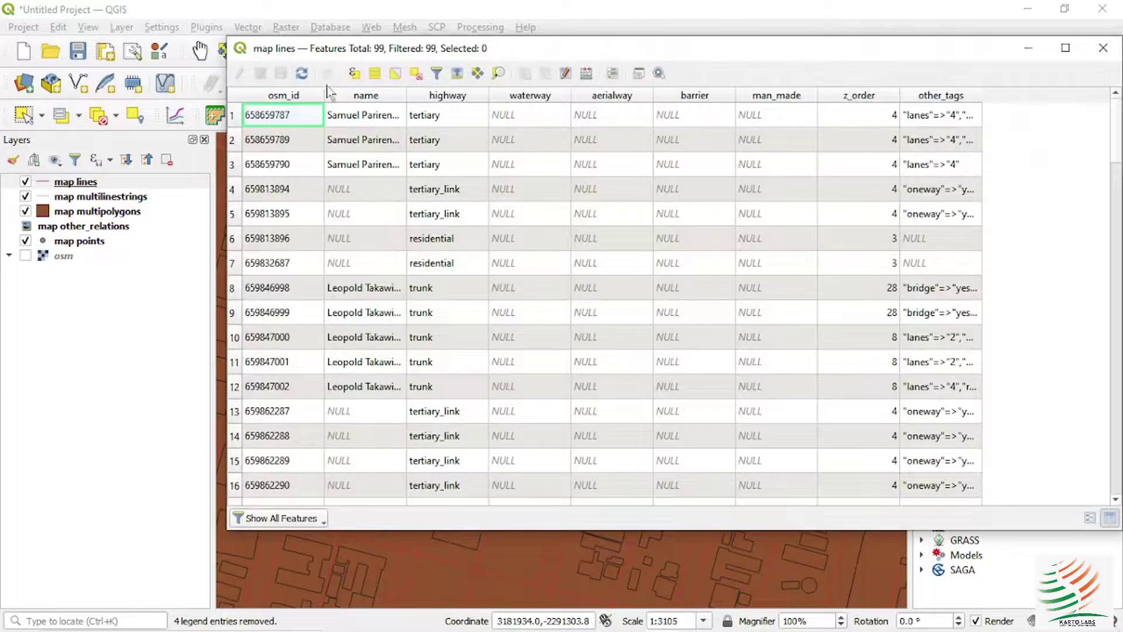
{"action": "left_click", "coordinate": [403, 98]}
{"action": "left_click", "coordinate": [403, 98]}
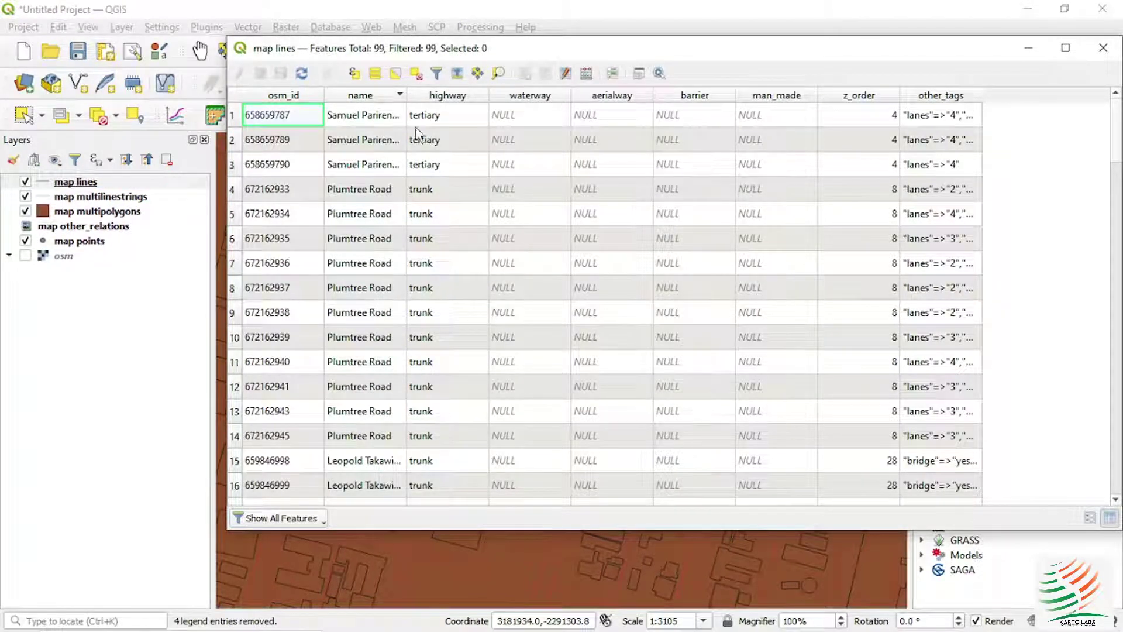
{"action": "left_click", "coordinate": [441, 101]}
{"action": "left_click", "coordinate": [441, 101]}
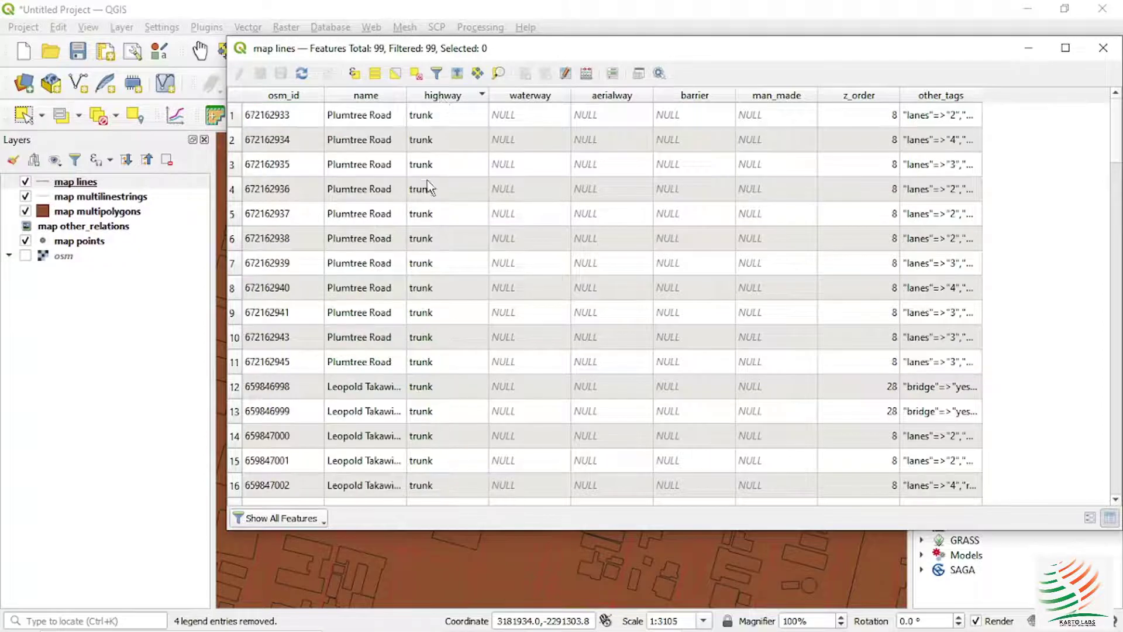
{"action": "scroll", "coordinate": [456, 479], "scroll_direction": "down", "scroll_amount": 3}
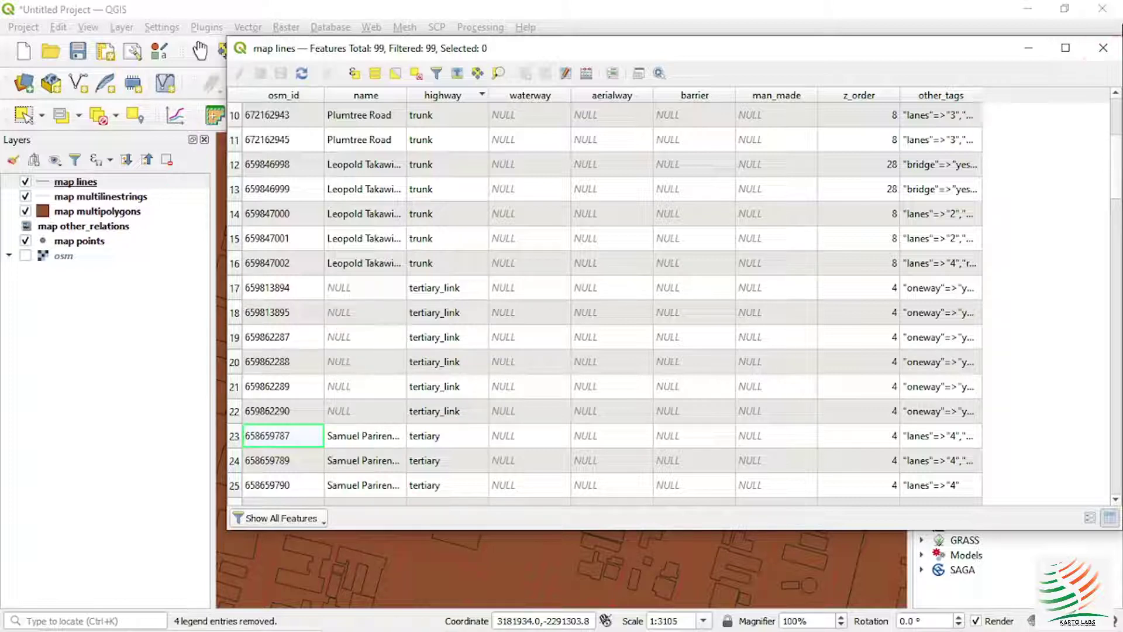
{"action": "left_click", "coordinate": [1103, 48]}
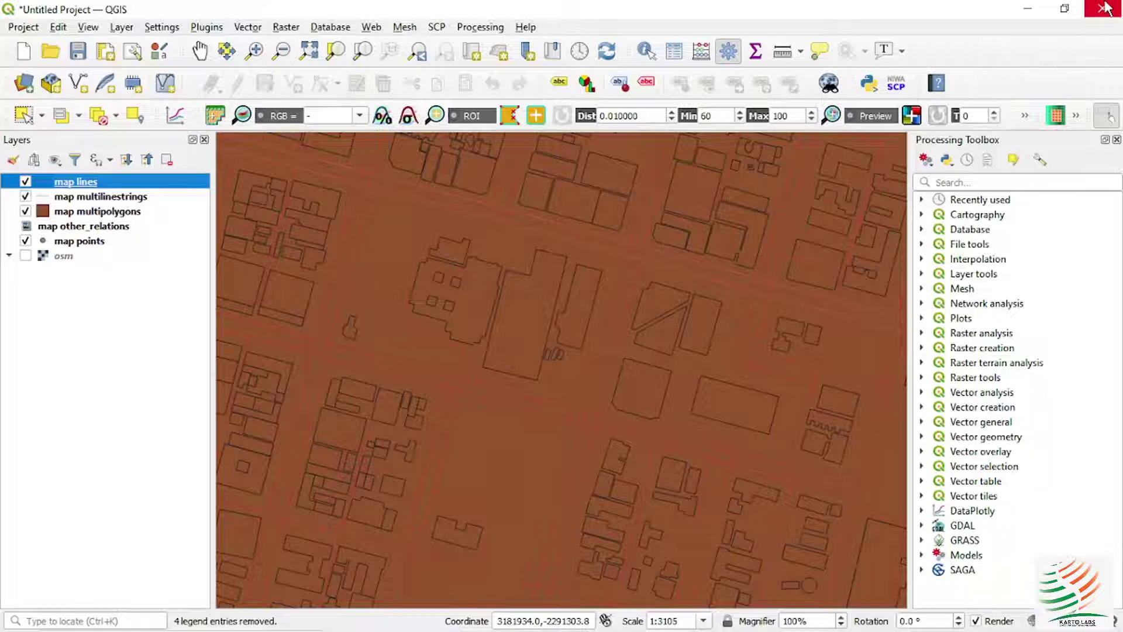
- Switch to the Edge browser and search the web for "geofabrik download" in a new tab
{"action": "mouse_move", "coordinate": [642, 600]}
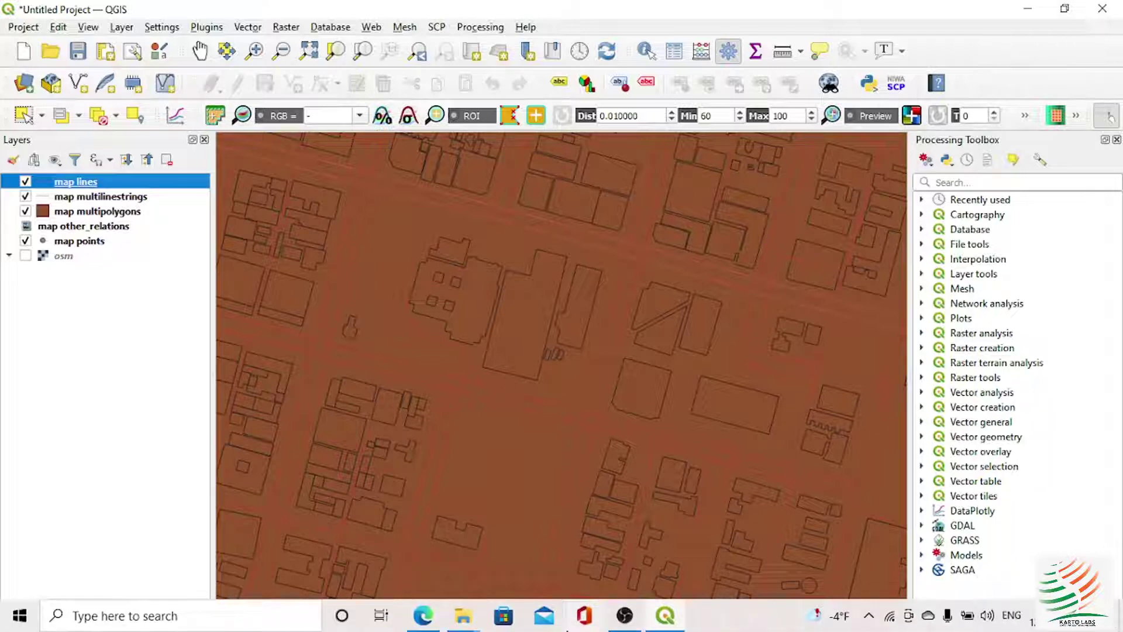
{"action": "left_click", "coordinate": [423, 615]}
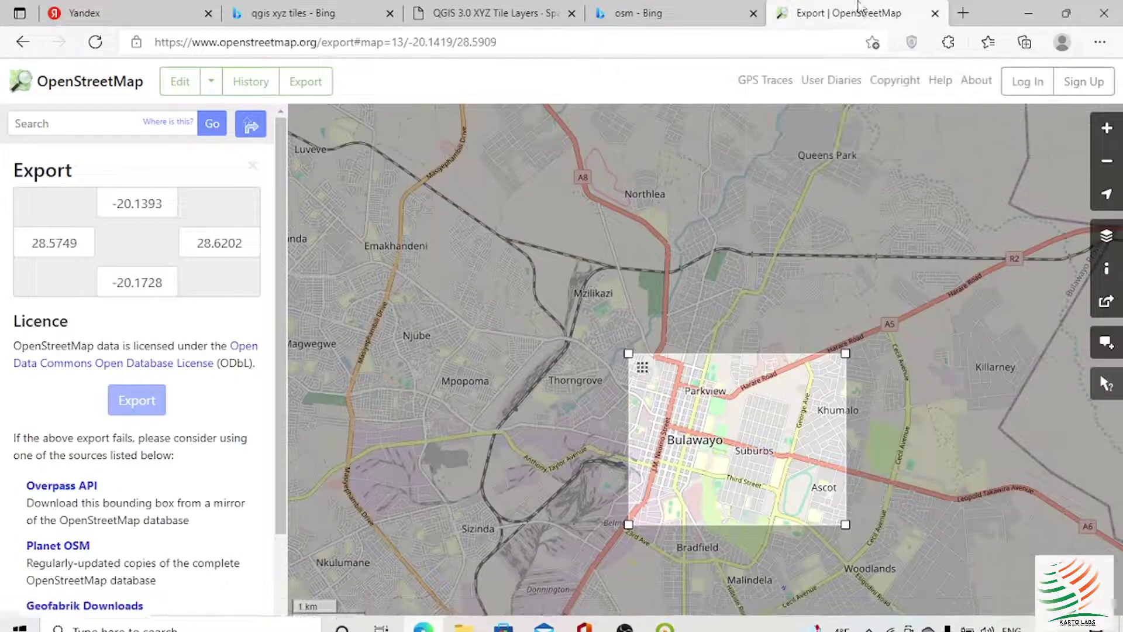
{"action": "left_click", "coordinate": [963, 13]}
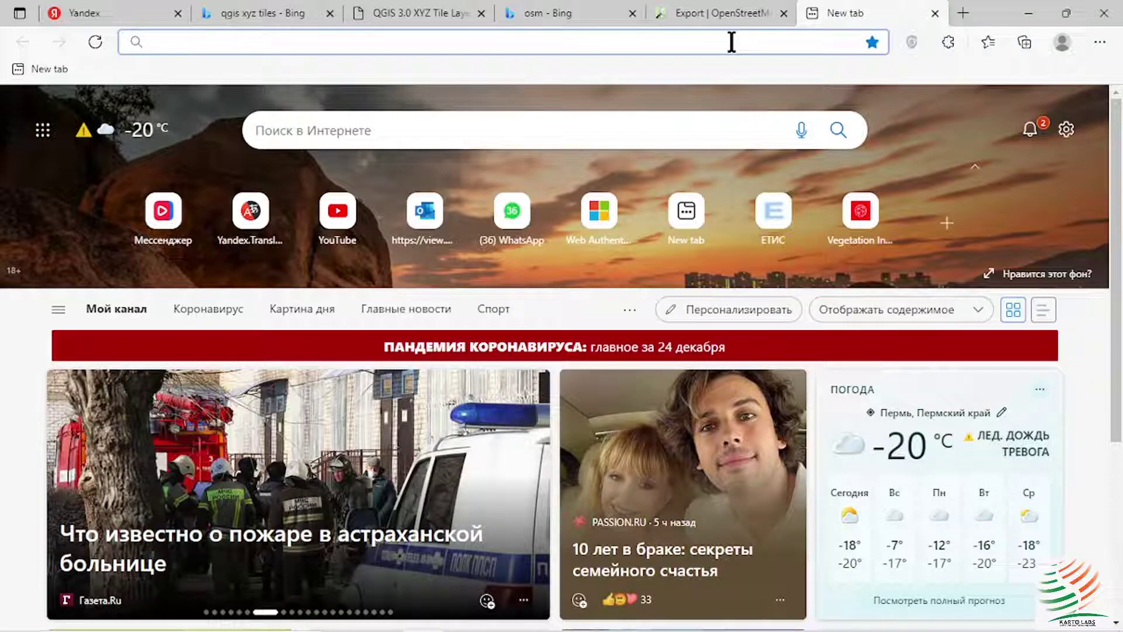
{"action": "type", "text": "geob"}
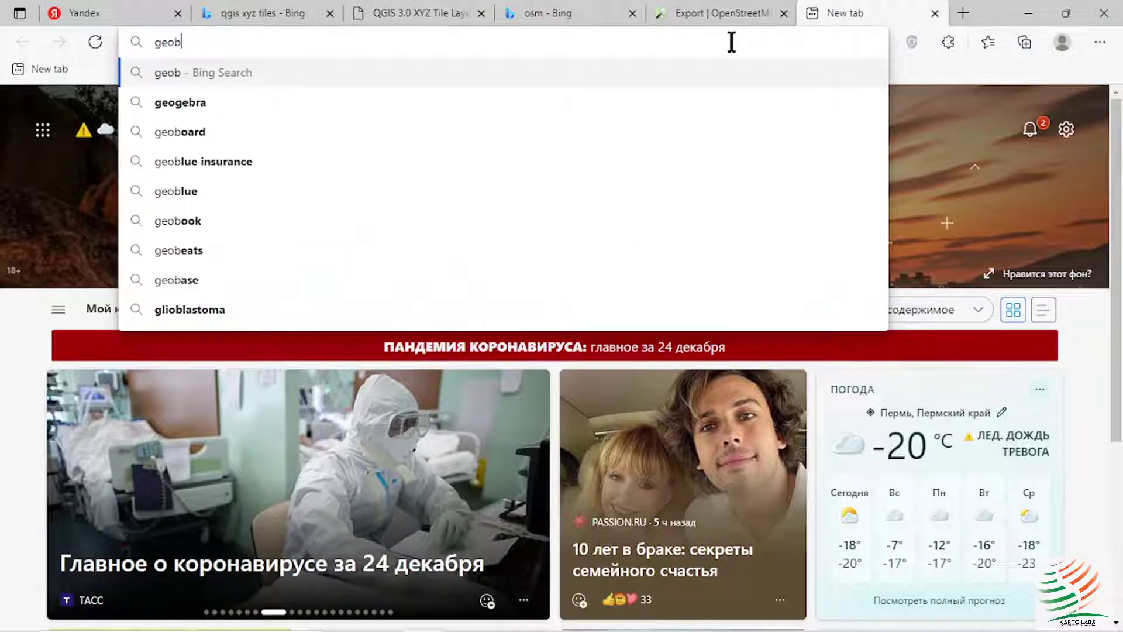
{"action": "key", "text": "BackSpace"}
{"action": "type", "text": "fa"}
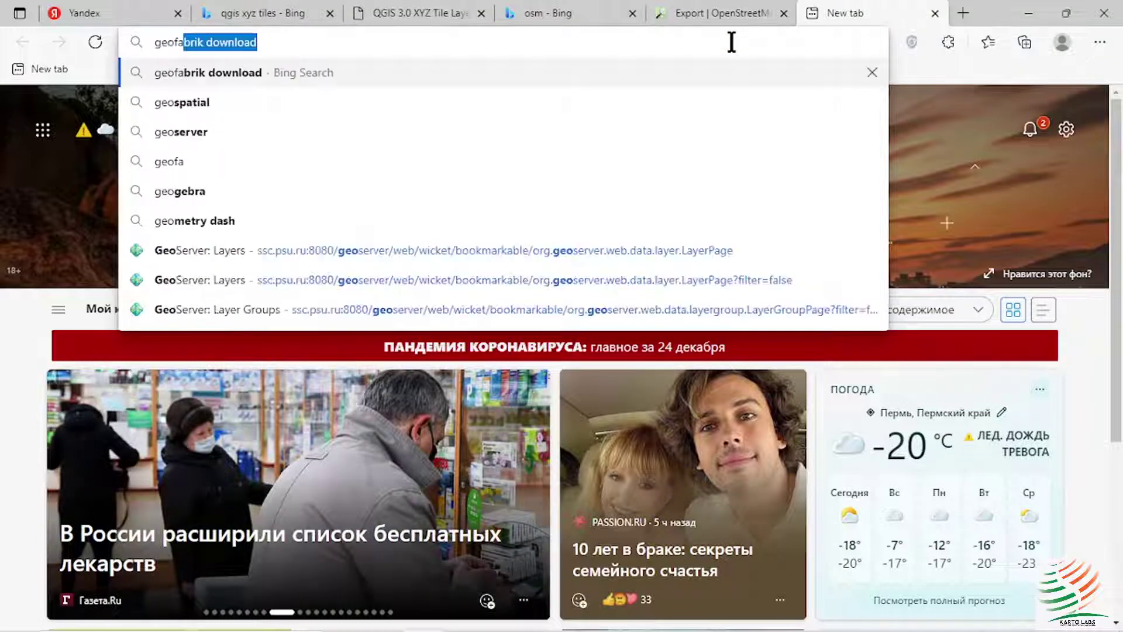
{"action": "type", "text": "brik"}
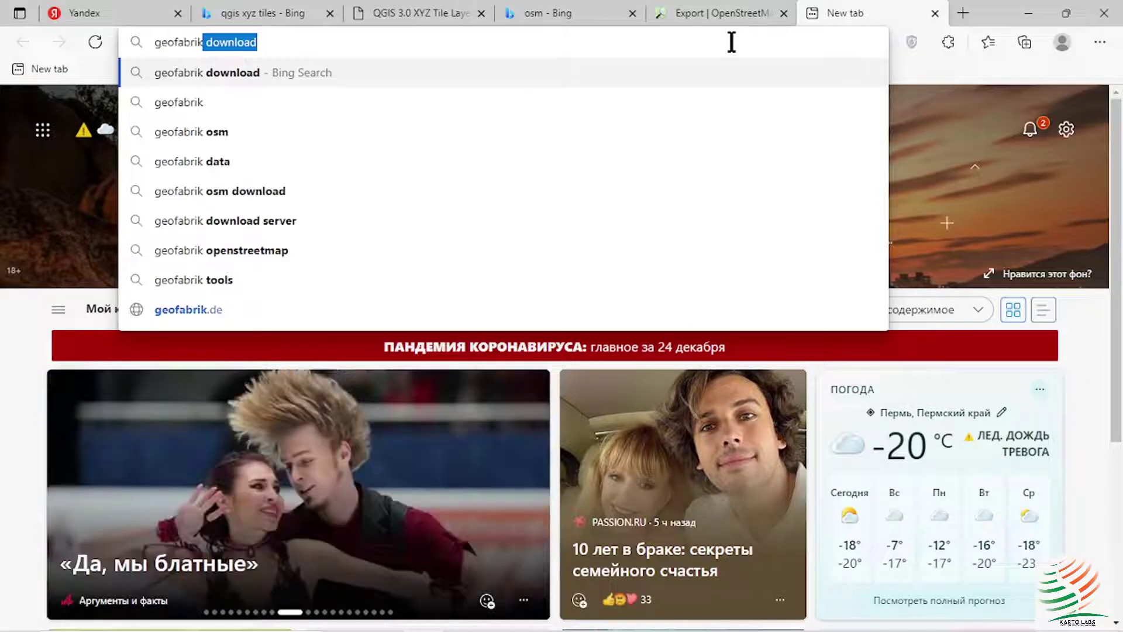
{"action": "left_click", "coordinate": [380, 69]}
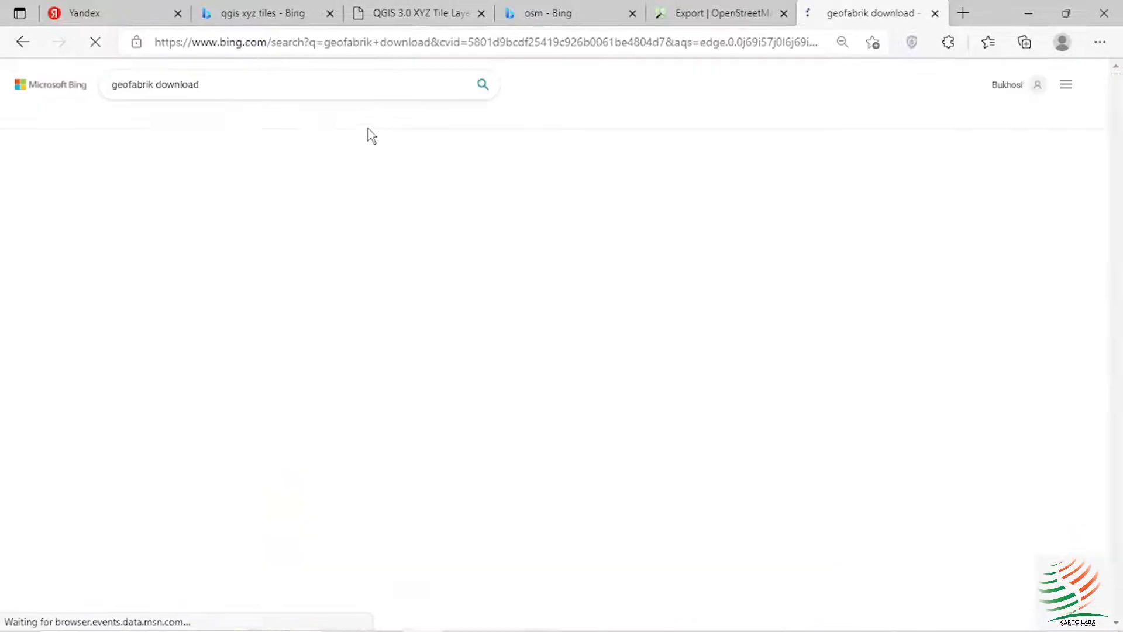
- Open the Geofabrik download server, reaching it through the GEOFABRIK // Downloads search result, and show its list of continents
{"action": "left_click", "coordinate": [246, 169]}
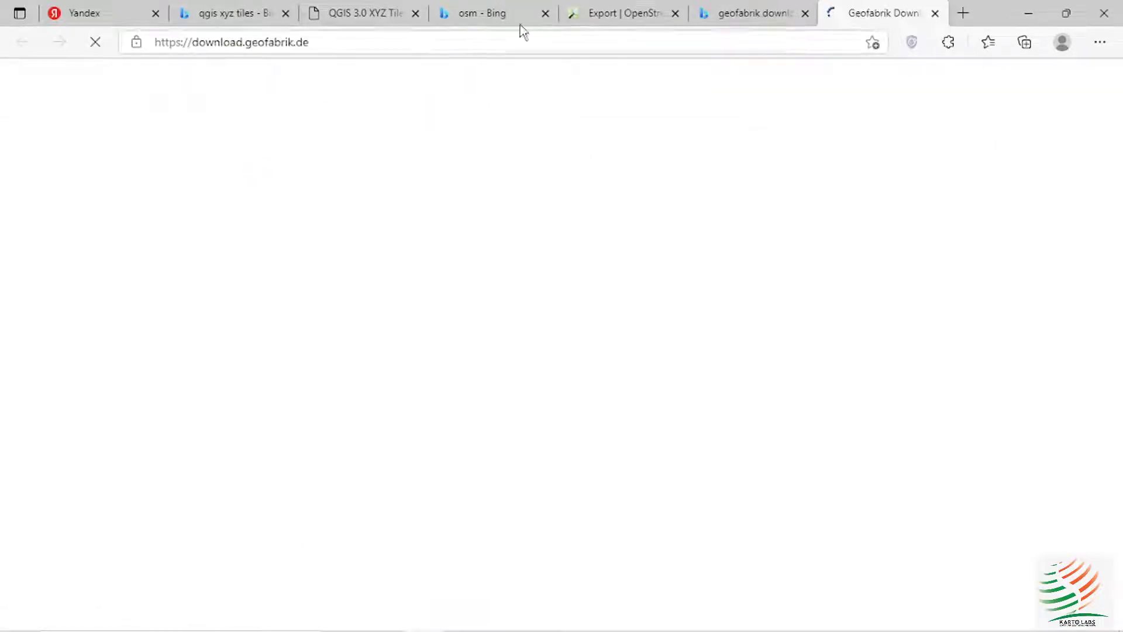
{"action": "left_click", "coordinate": [749, 13]}
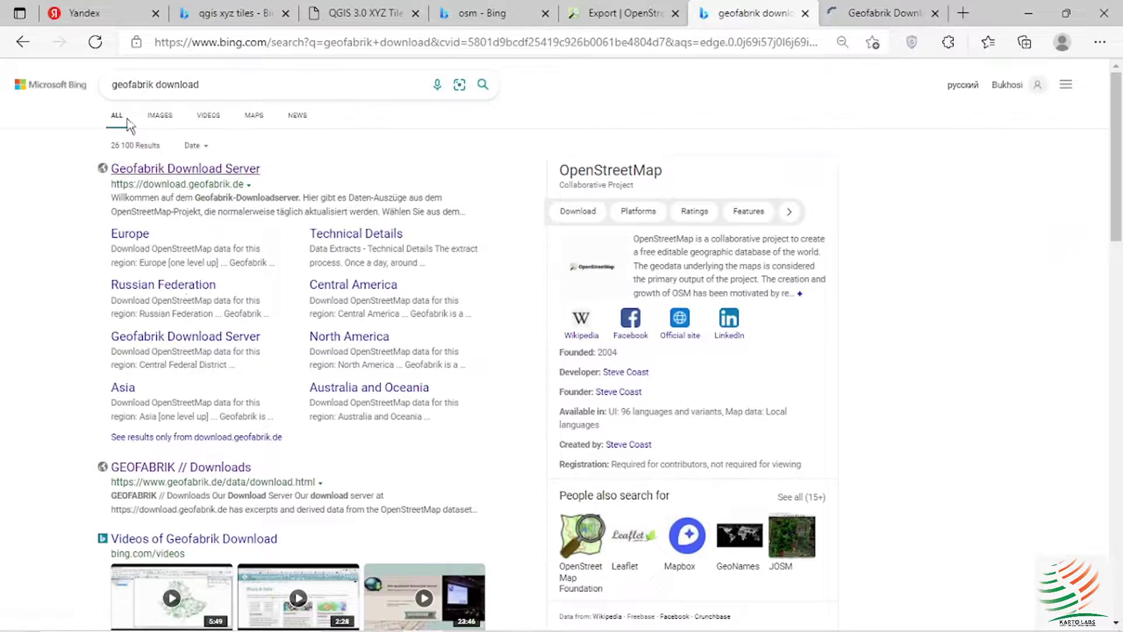
{"action": "scroll", "coordinate": [181, 468], "scroll_direction": "down", "scroll_amount": 3}
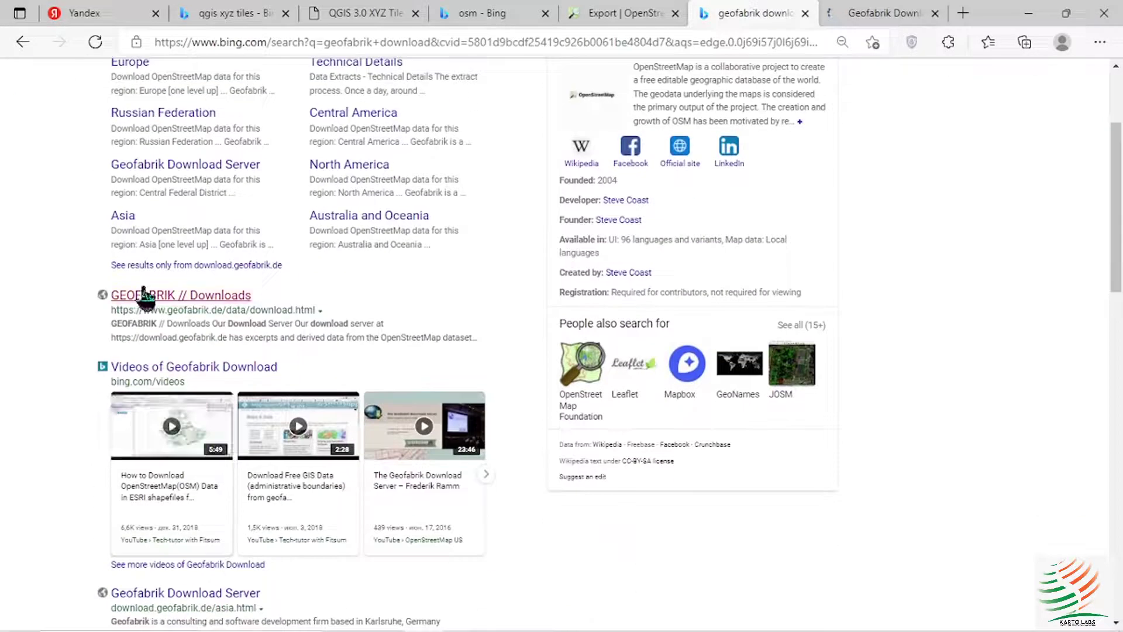
{"action": "left_click", "coordinate": [250, 296]}
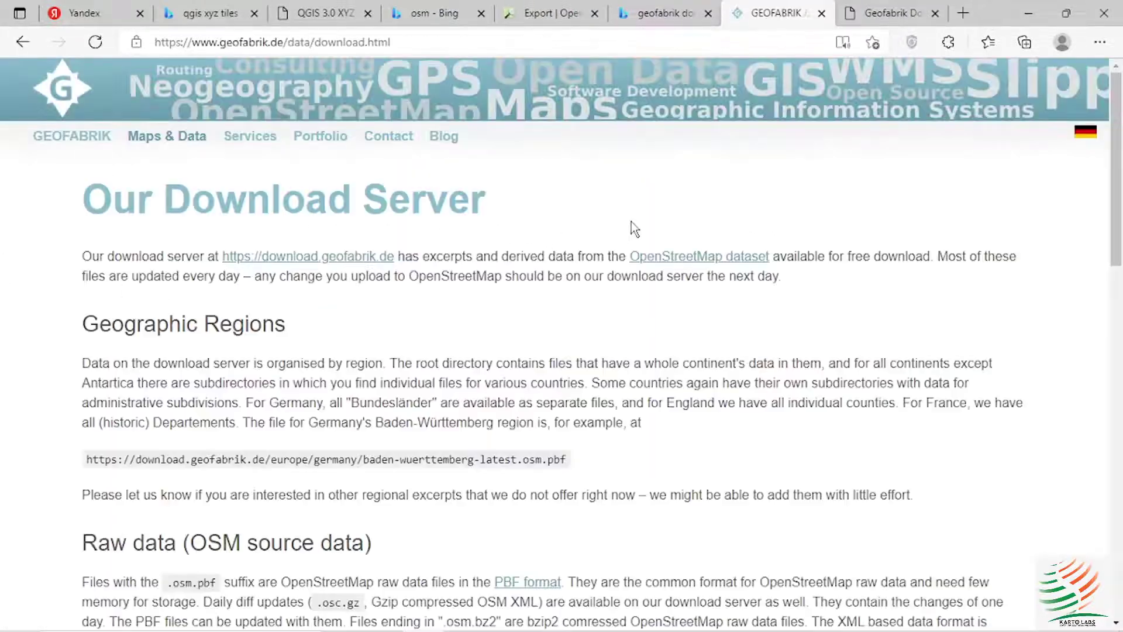
{"action": "scroll", "coordinate": [465, 326], "scroll_direction": "down", "scroll_amount": 1}
{"action": "scroll", "coordinate": [466, 328], "scroll_direction": "down", "scroll_amount": 15}
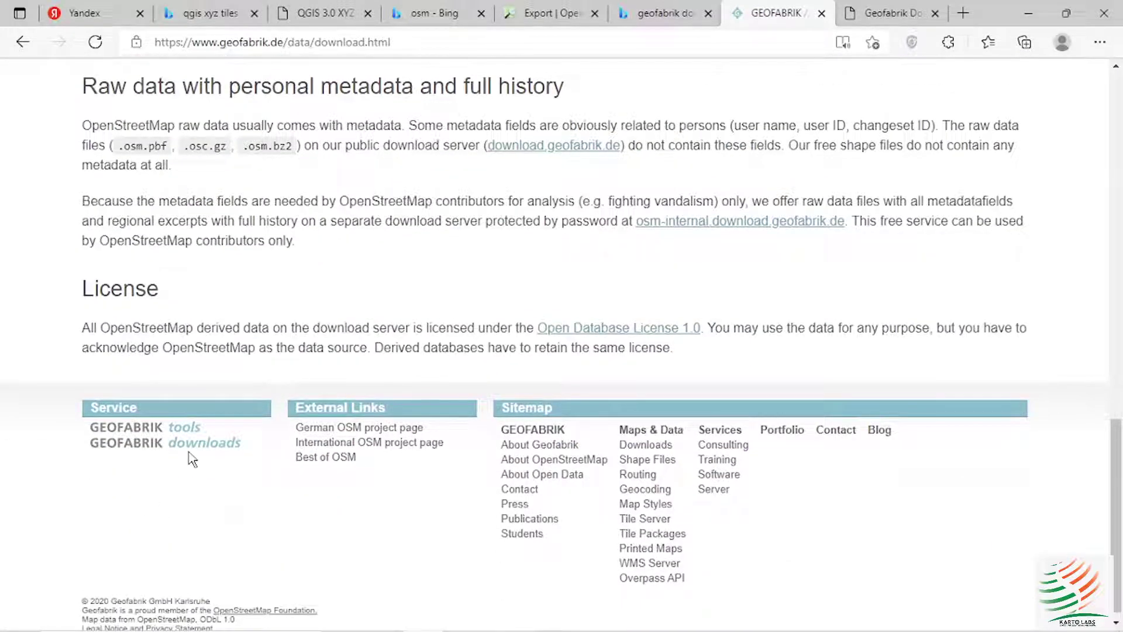
{"action": "left_click", "coordinate": [207, 459]}
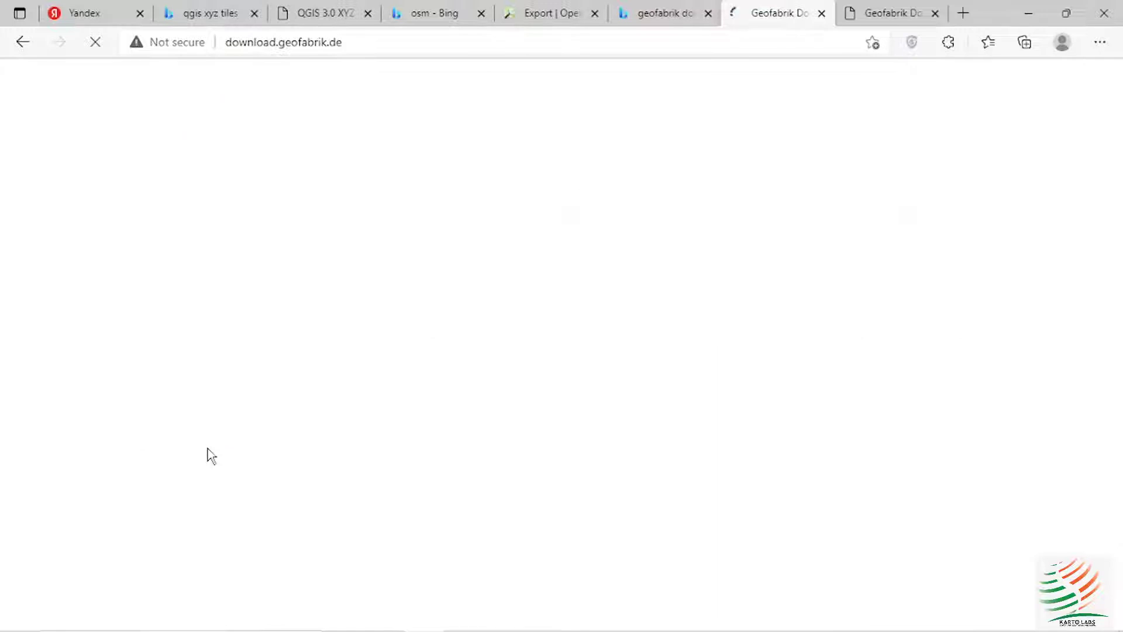
{"action": "scroll", "coordinate": [223, 380], "scroll_direction": "down", "scroll_amount": 2}
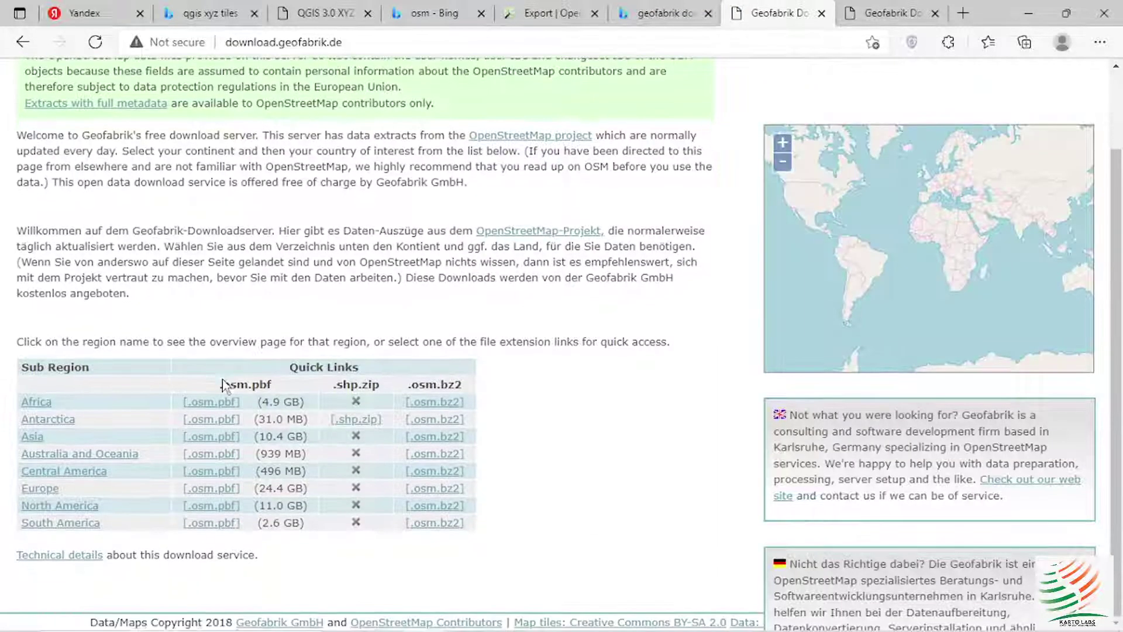
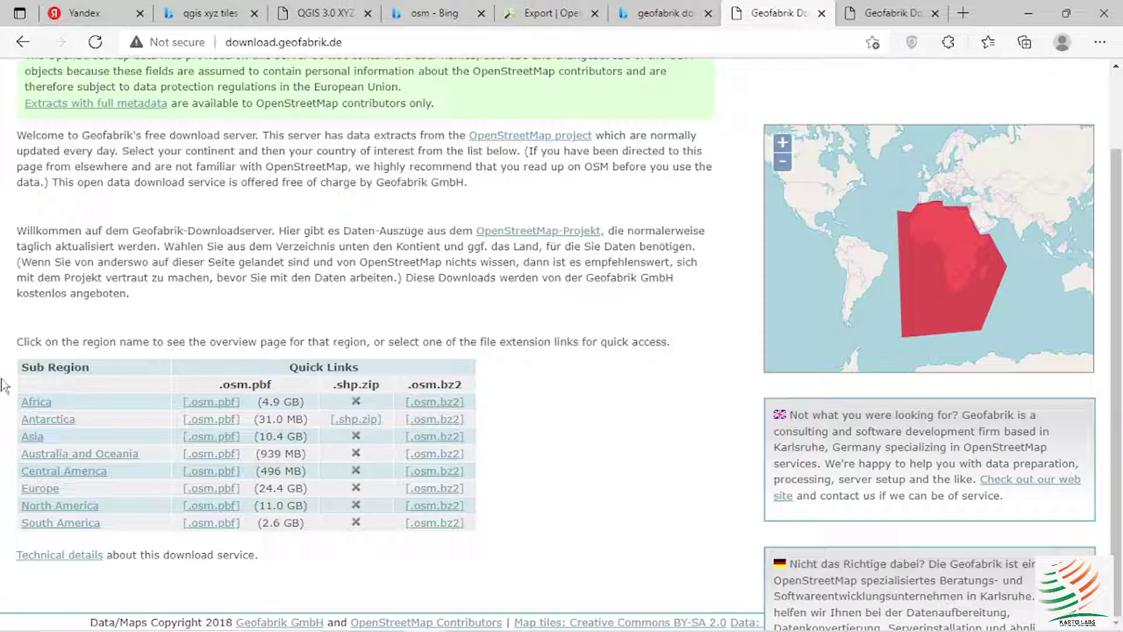
- Open the Africa region and examine its list of country sub-regions with their download formats
{"action": "left_click", "coordinate": [24, 404]}
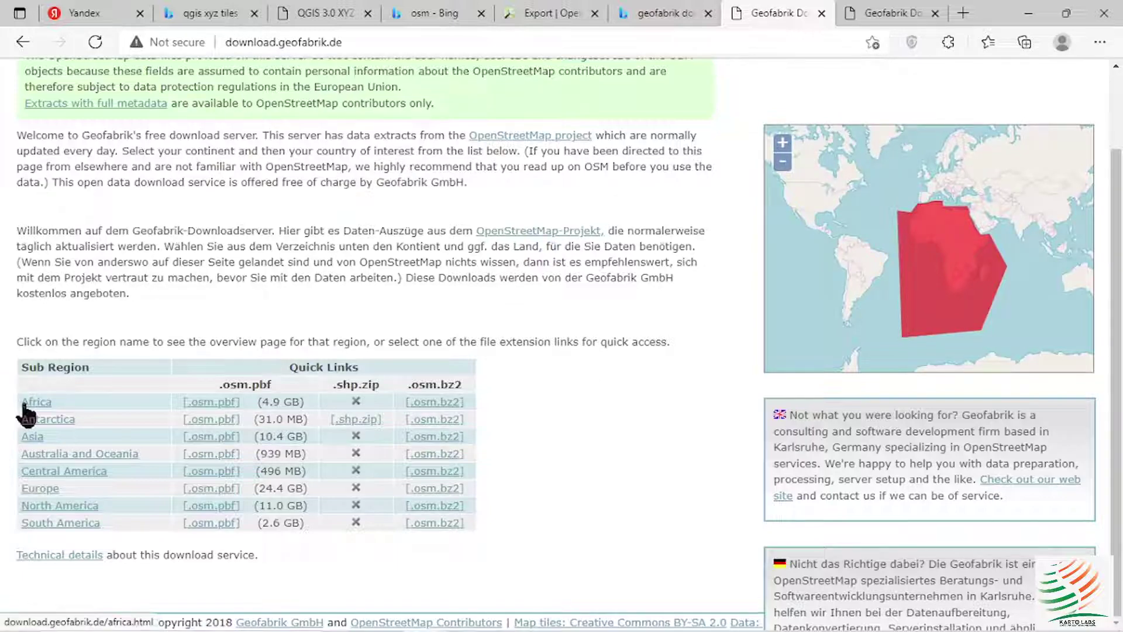
{"action": "scroll", "coordinate": [103, 372], "scroll_direction": "down", "scroll_amount": 6}
{"action": "scroll", "coordinate": [103, 372], "scroll_direction": "up", "scroll_amount": 4}
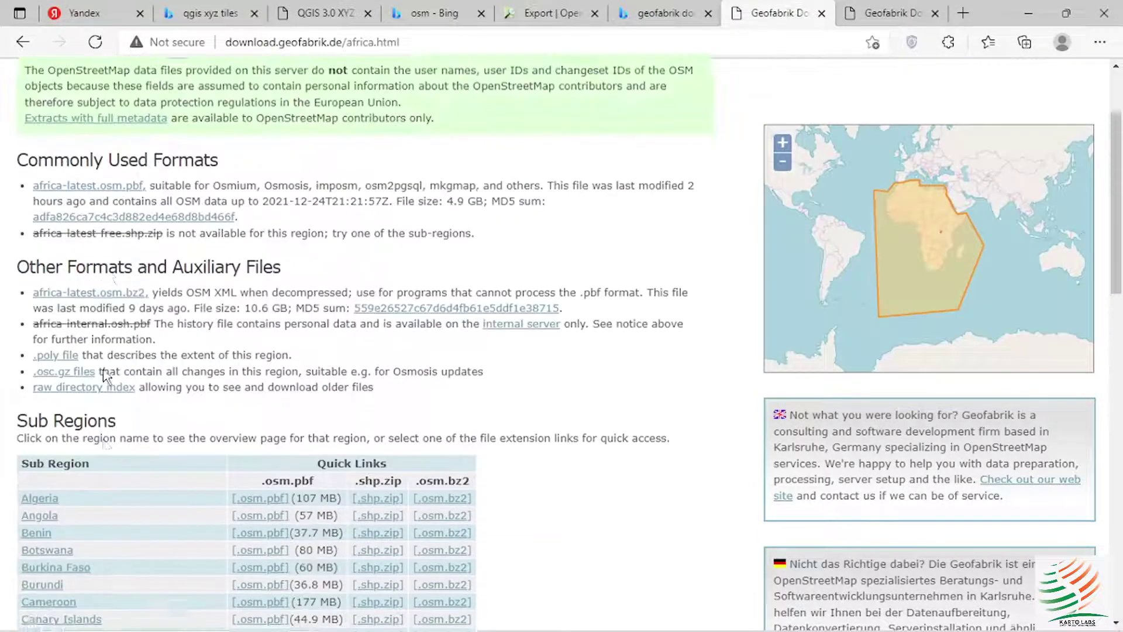
{"action": "scroll", "coordinate": [117, 221], "scroll_direction": "down", "scroll_amount": 7}
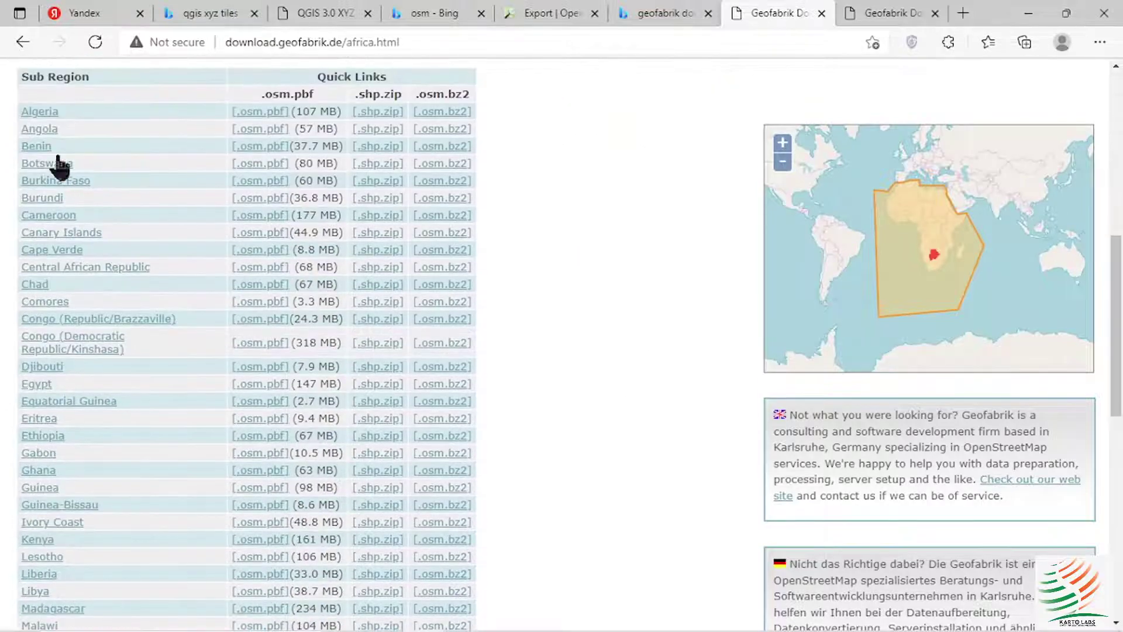
{"action": "scroll", "coordinate": [102, 151], "scroll_direction": "down", "scroll_amount": 10}
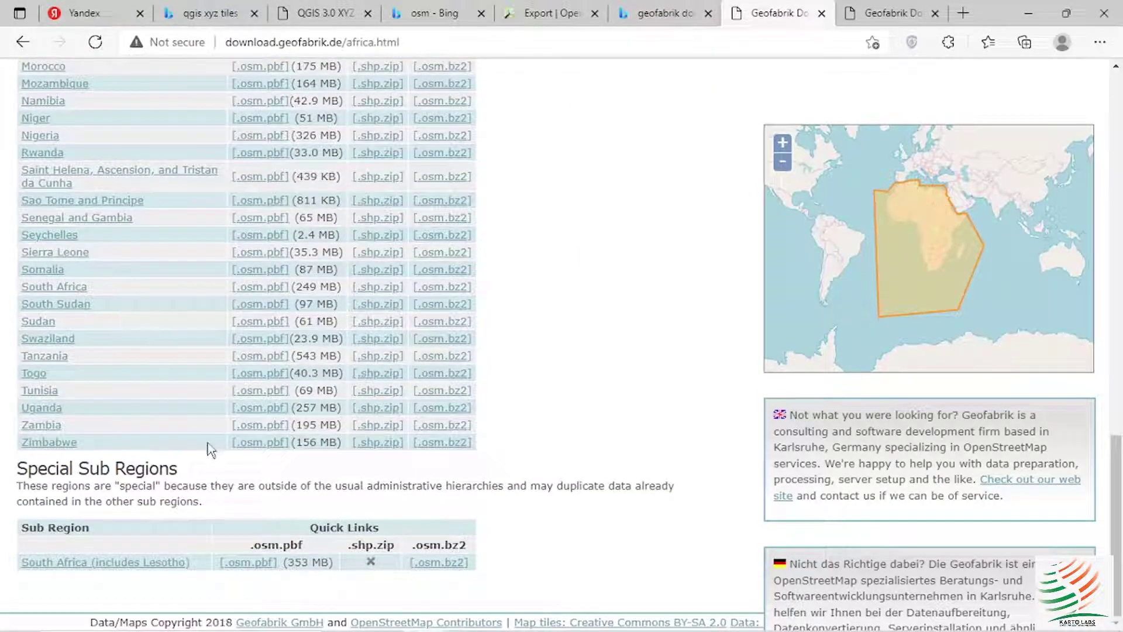
{"action": "scroll", "coordinate": [209, 445], "scroll_direction": "up", "scroll_amount": 3}
{"action": "scroll", "coordinate": [210, 435], "scroll_direction": "down", "scroll_amount": 1}
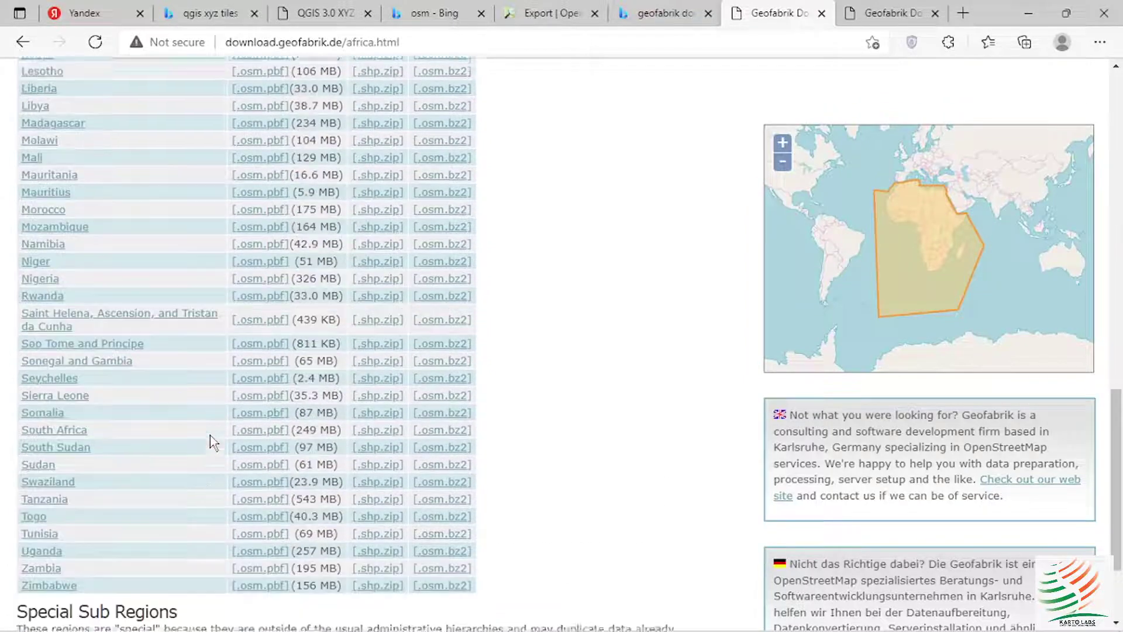
{"action": "scroll", "coordinate": [210, 436], "scroll_direction": "up", "scroll_amount": 2}
{"action": "scroll", "coordinate": [209, 430], "scroll_direction": "up", "scroll_amount": 3}
{"action": "scroll", "coordinate": [209, 430], "scroll_direction": "up", "scroll_amount": 1}
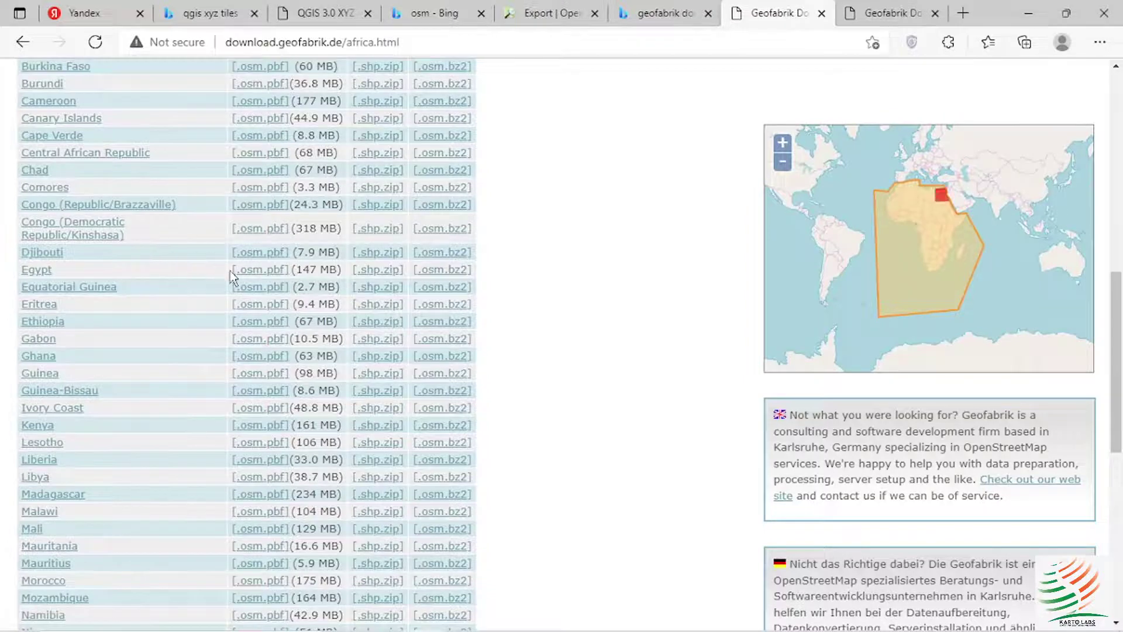
{"action": "scroll", "coordinate": [234, 310], "scroll_direction": "down", "scroll_amount": 3}
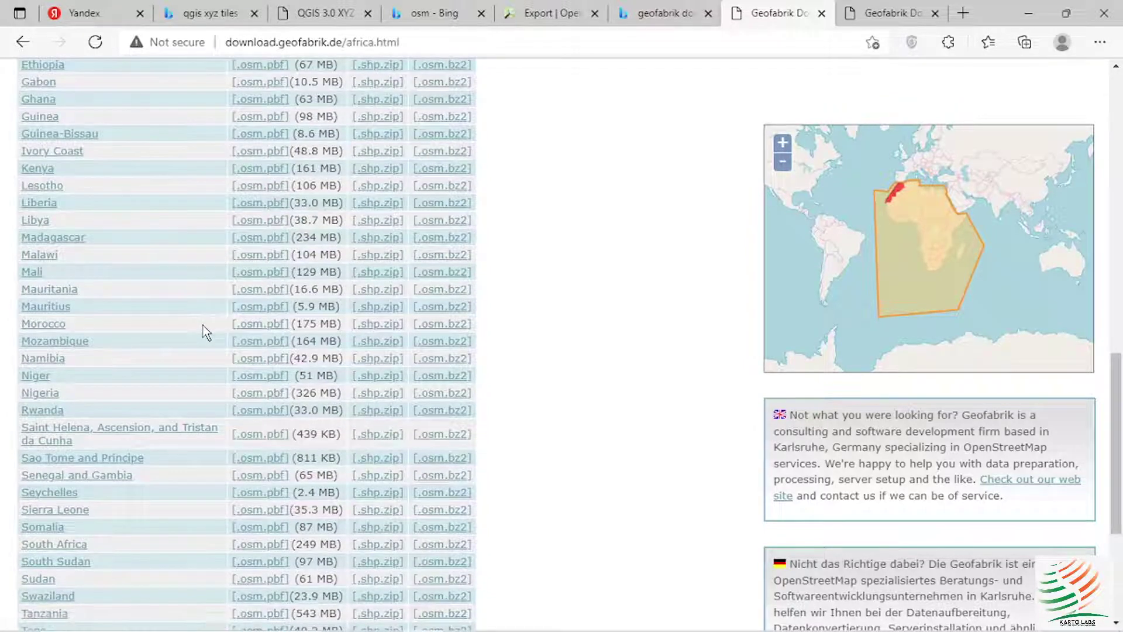
{"action": "scroll", "coordinate": [203, 326], "scroll_direction": "down", "scroll_amount": 1}
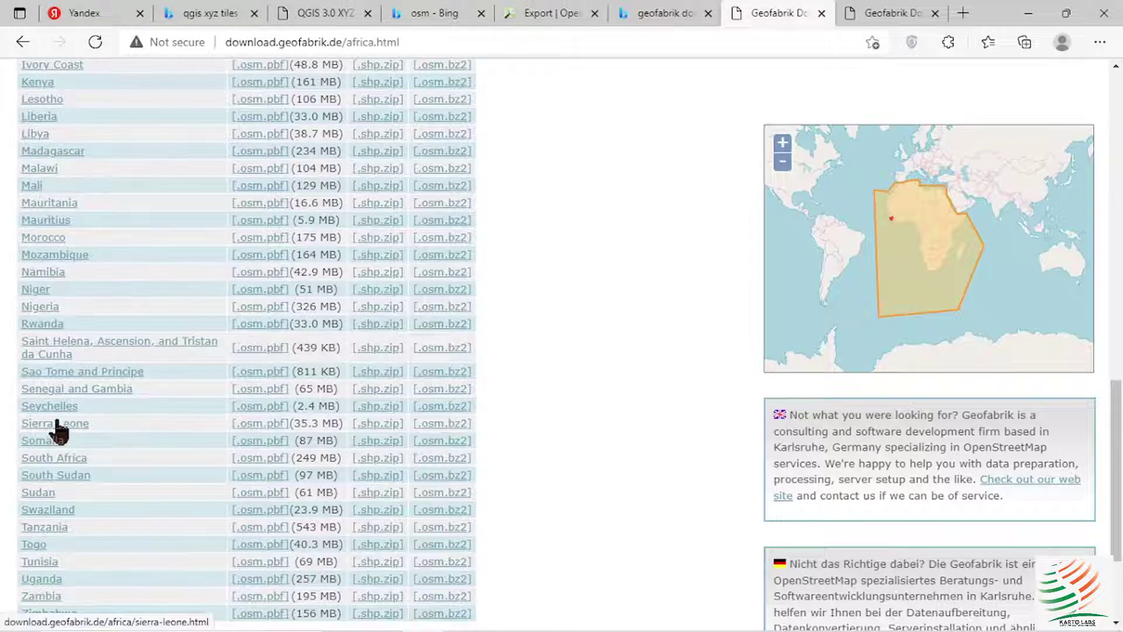
{"action": "scroll", "coordinate": [168, 451], "scroll_direction": "down", "scroll_amount": 1}
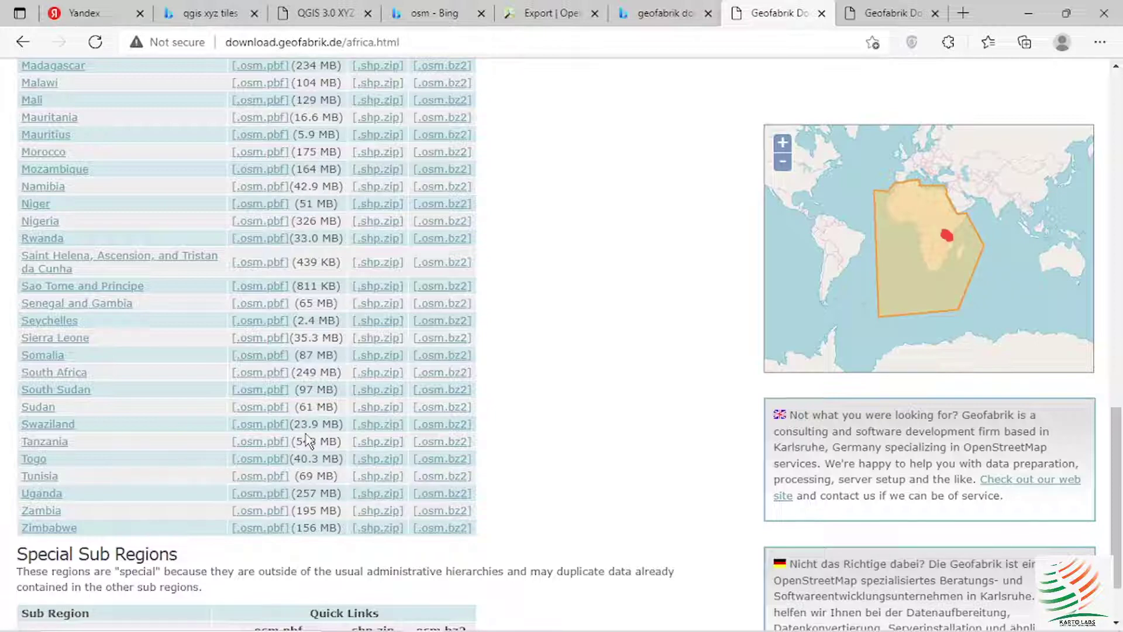
- Examine the OpenStreetMap download formats offered for Sudan and return to the Africa sub-regions
{"action": "left_click", "coordinate": [51, 410]}
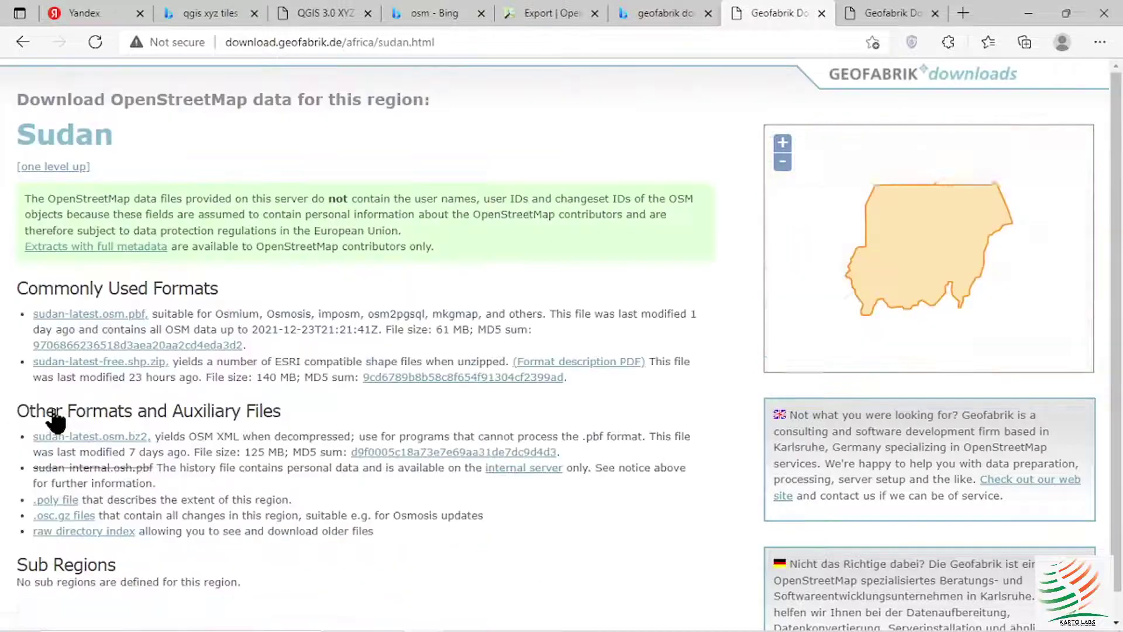
{"action": "scroll", "coordinate": [187, 426], "scroll_direction": "down", "scroll_amount": 1}
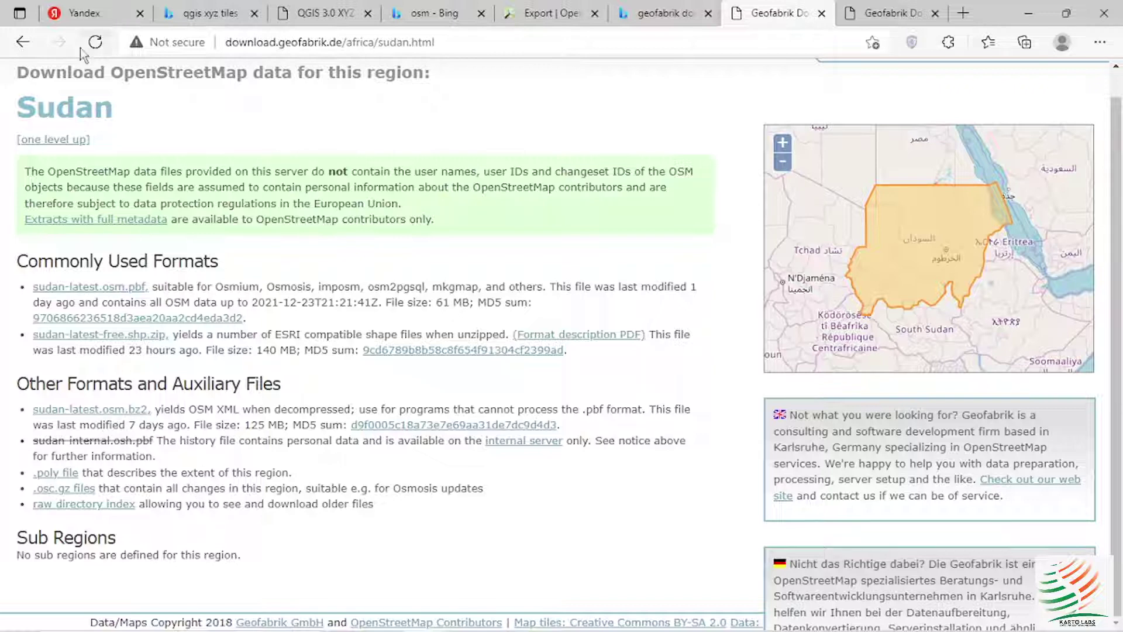
{"action": "left_click", "coordinate": [22, 42]}
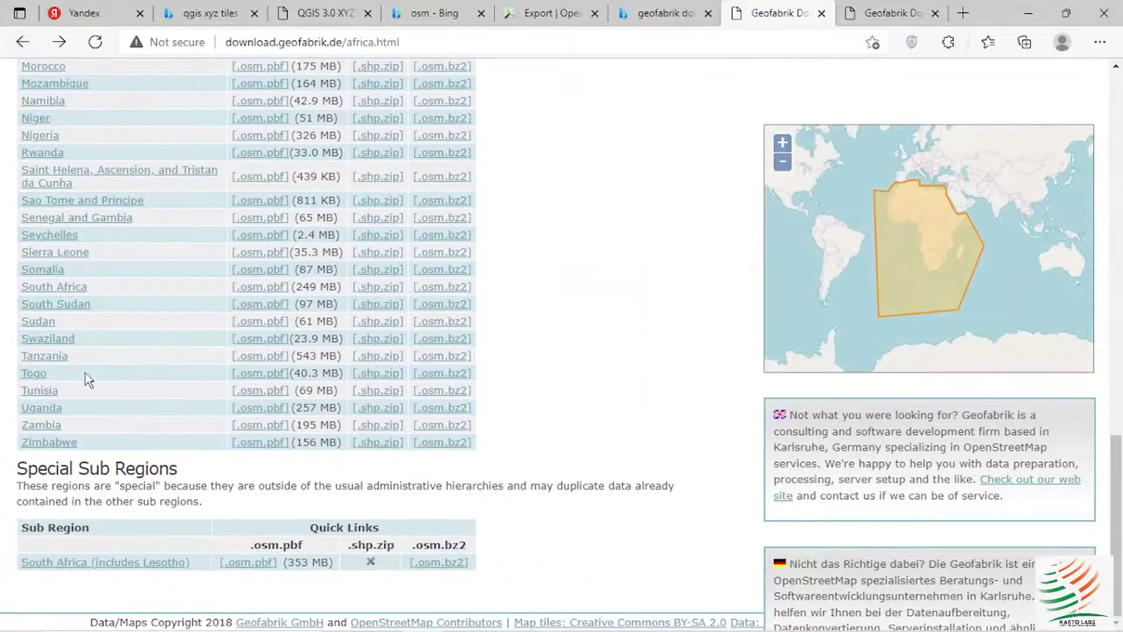
- Download Tunisia's OpenStreetMap extract in .osm.pbf format from the Africa sub-regions list
{"action": "left_click", "coordinate": [250, 397]}
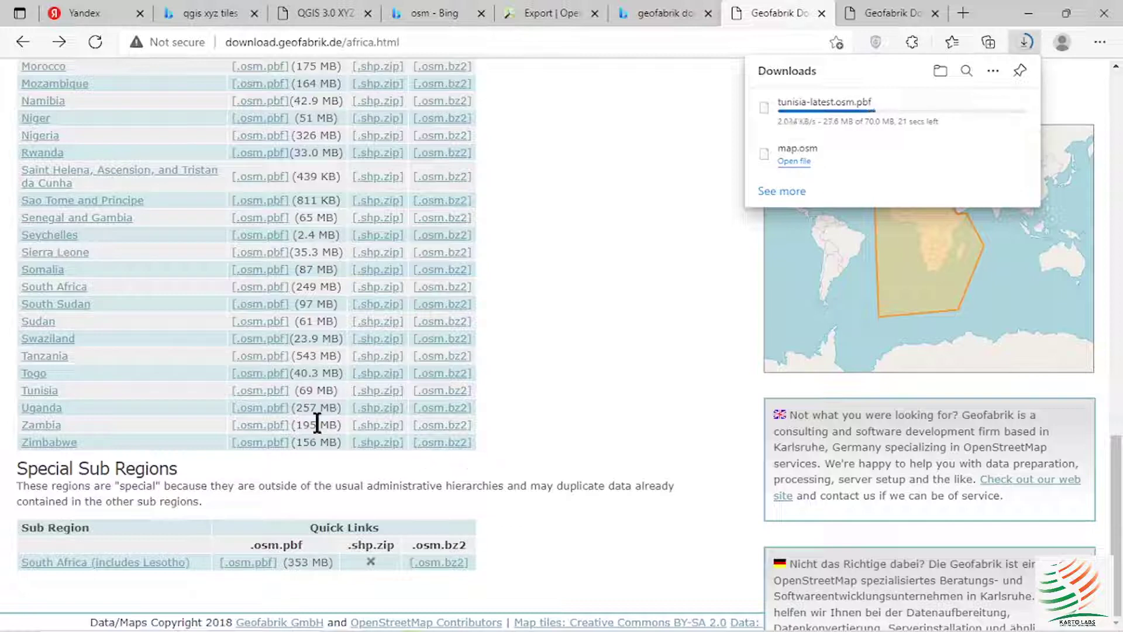
{"action": "scroll", "coordinate": [314, 425], "scroll_direction": "up", "scroll_amount": 3}
{"action": "scroll", "coordinate": [319, 439], "scroll_direction": "down", "scroll_amount": 1}
{"action": "scroll", "coordinate": [319, 440], "scroll_direction": "down", "scroll_amount": 3}
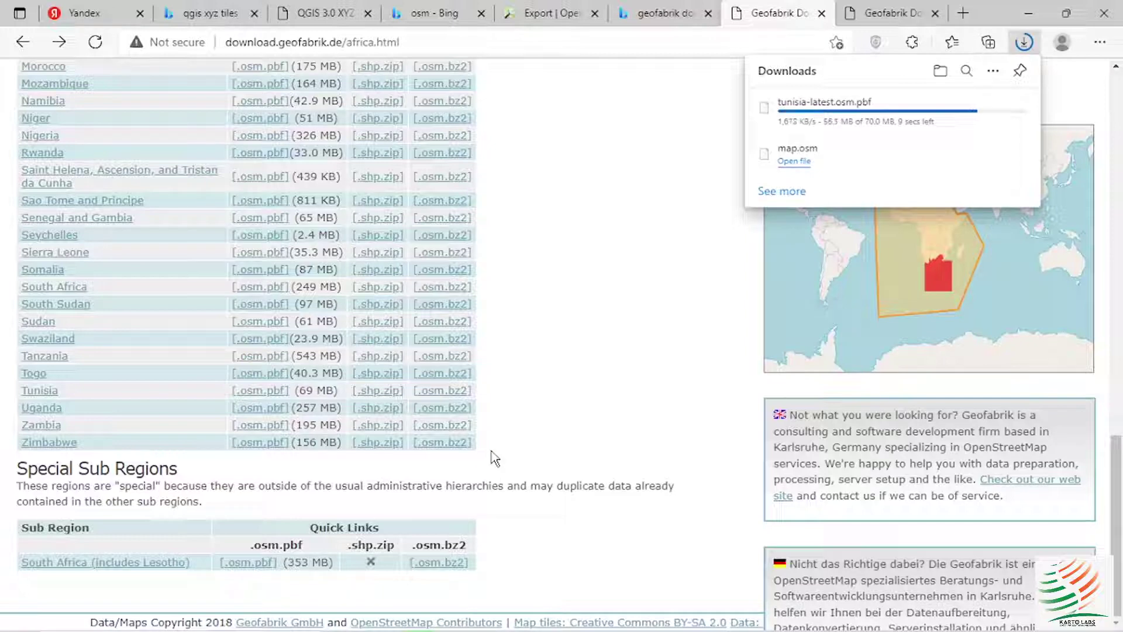
- Switch to QGIS and remove all the map layers and the osm layer from the project
{"action": "left_click", "coordinate": [665, 625]}
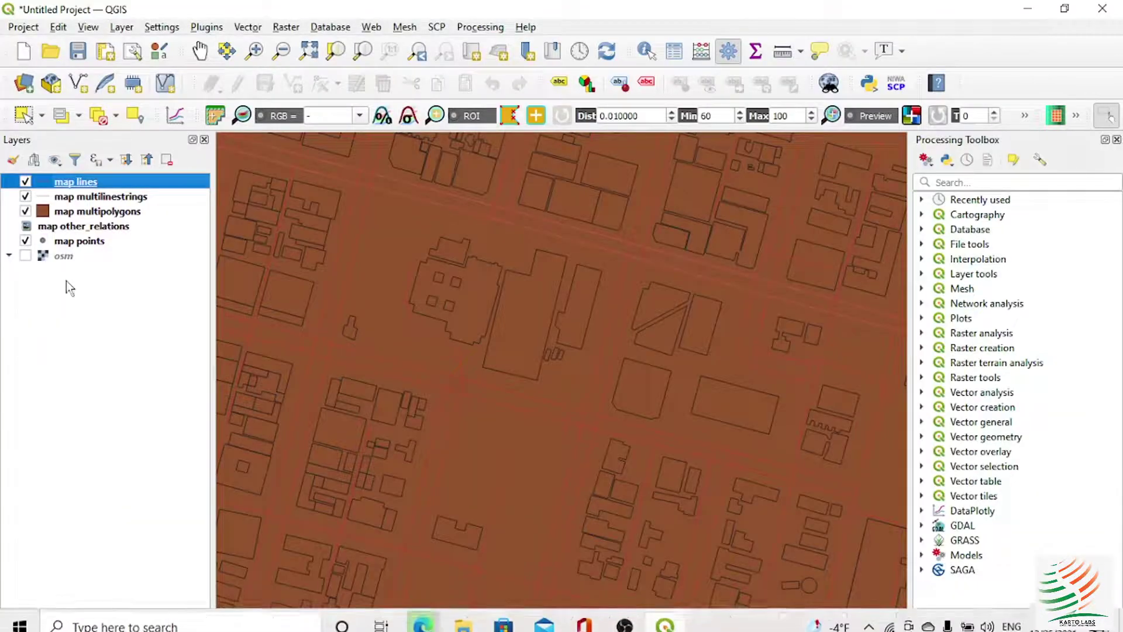
{"action": "left_click", "coordinate": [64, 256], "text": "shift"}
{"action": "right_click", "coordinate": [72, 184]}
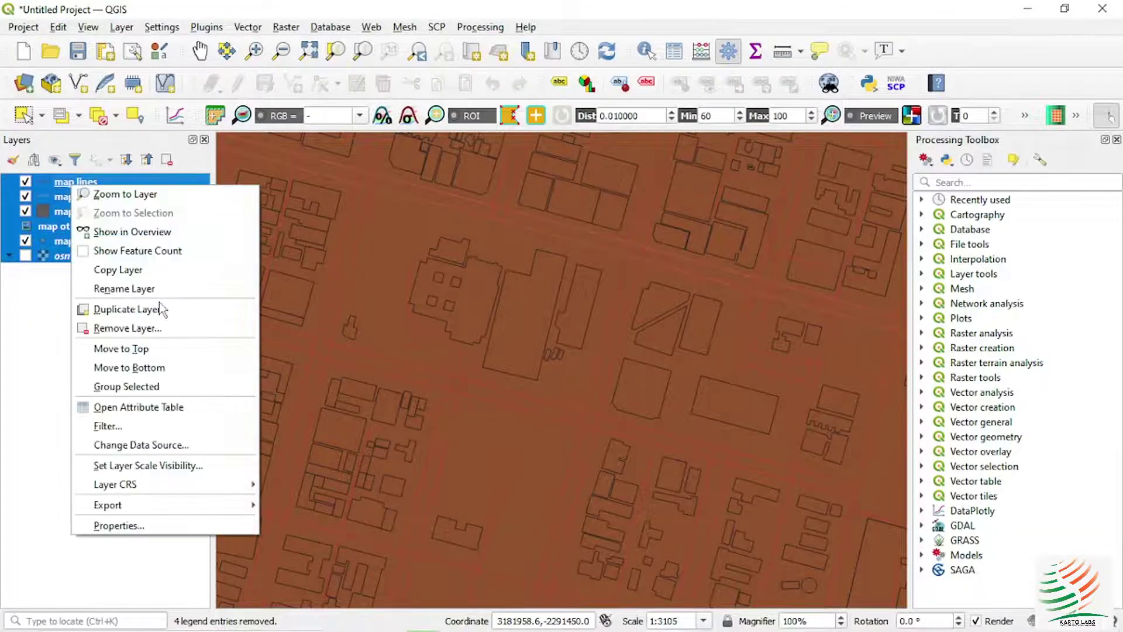
{"action": "left_click", "coordinate": [131, 328]}
{"action": "left_click", "coordinate": [542, 338]}
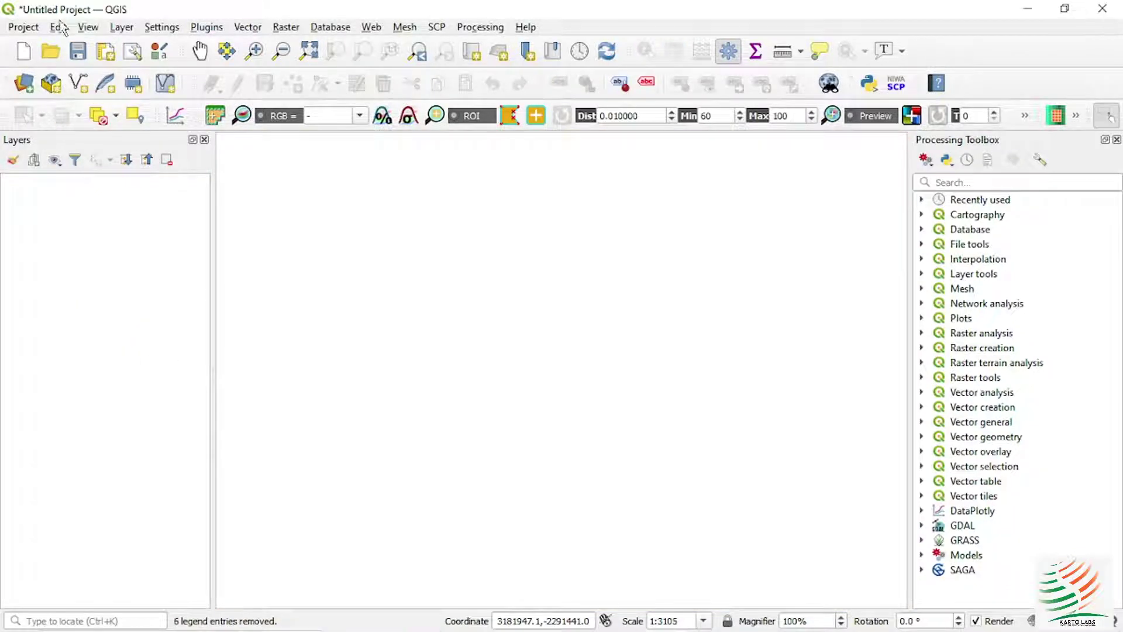
- Add tunisia-latest.osm.pbf from the Downloads folder as a vector source with all its sublayers: lines, multilinestrings, multipolygons, other_relations and points
{"action": "left_click", "coordinate": [36, 29]}
{"action": "left_click", "coordinate": [37, 29]}
{"action": "left_click", "coordinate": [23, 83]}
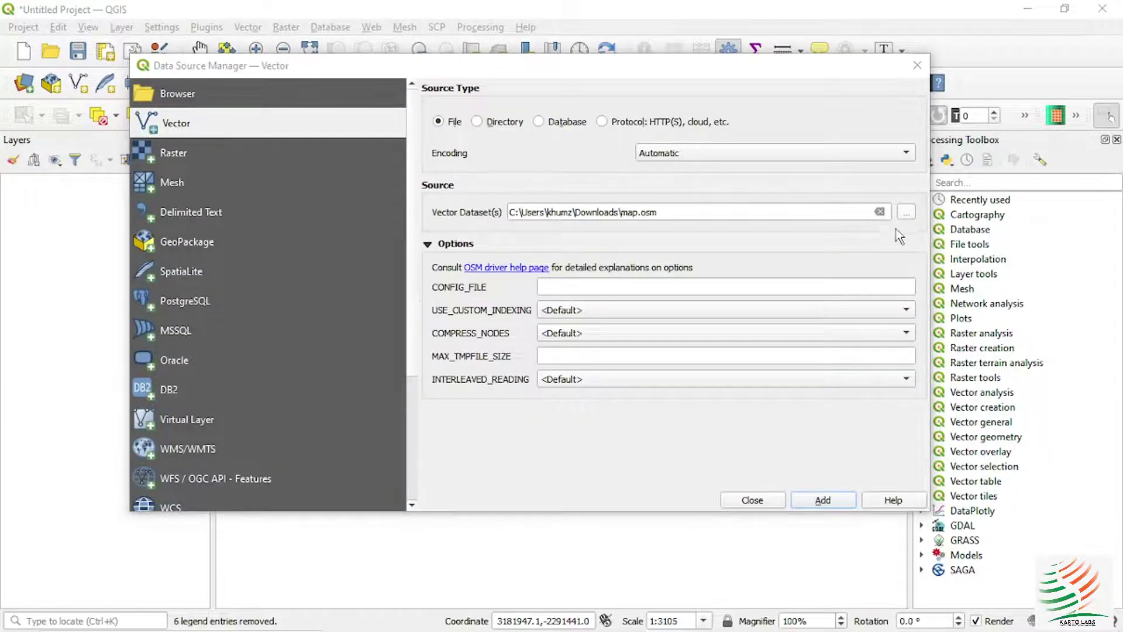
{"action": "left_click", "coordinate": [906, 211]}
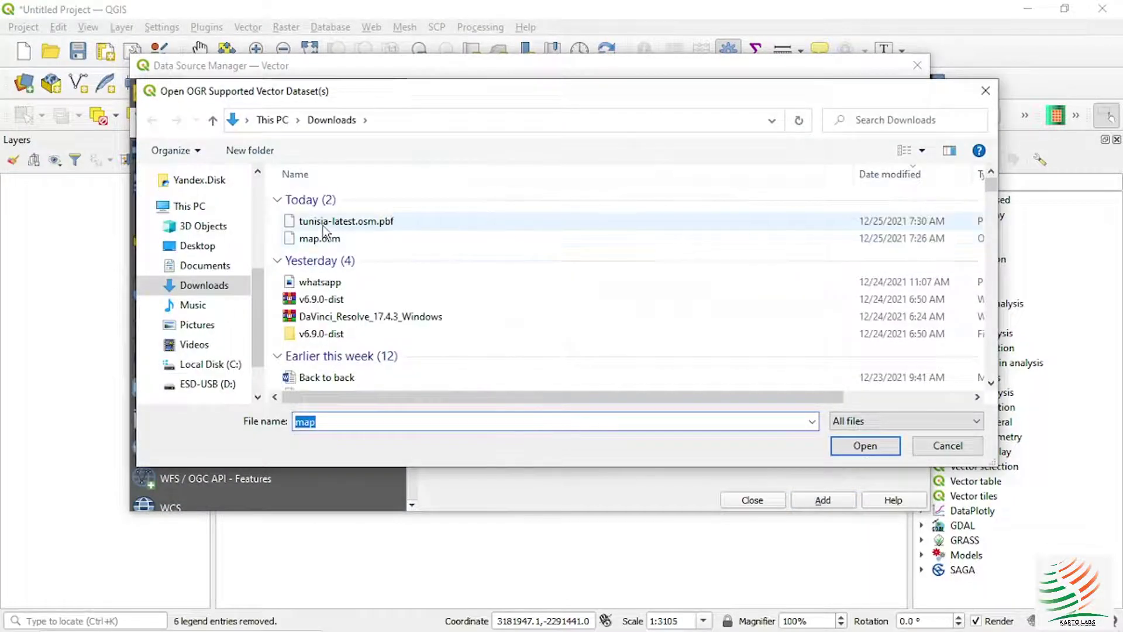
{"action": "left_click", "coordinate": [346, 223]}
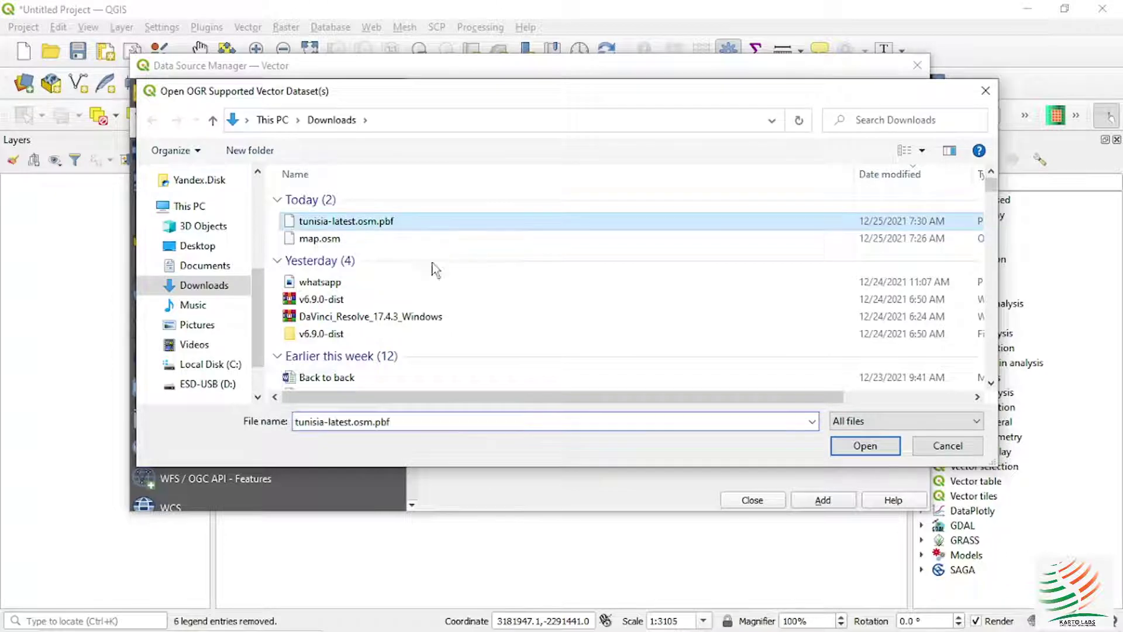
{"action": "left_click", "coordinate": [861, 450]}
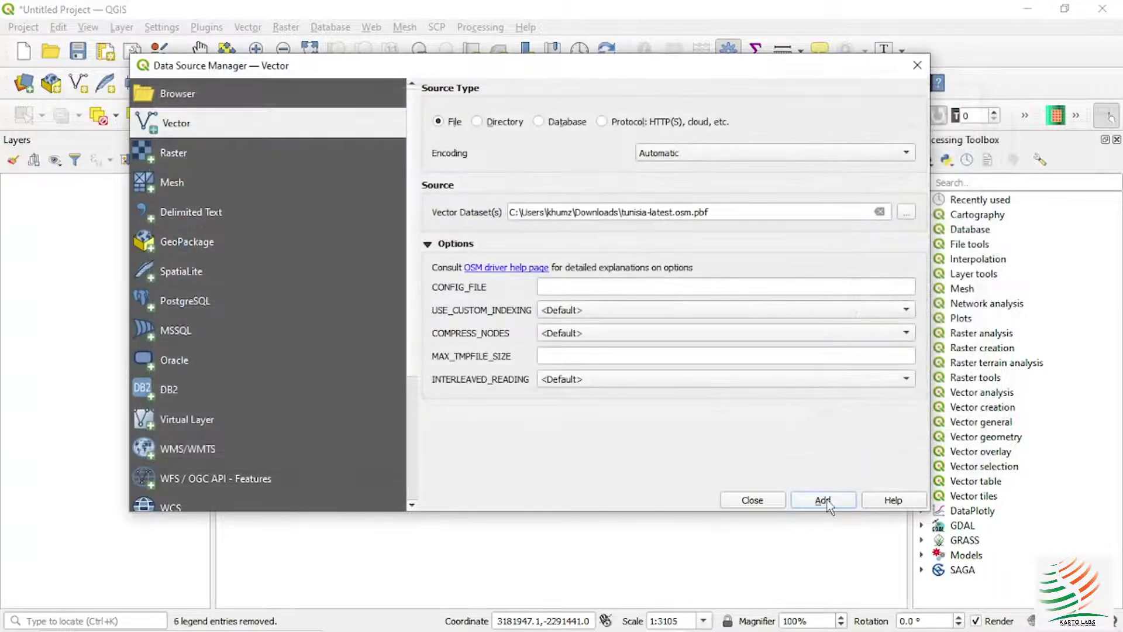
{"action": "left_click", "coordinate": [823, 501]}
{"action": "left_click", "coordinate": [686, 414]}
{"action": "left_click", "coordinate": [747, 499]}
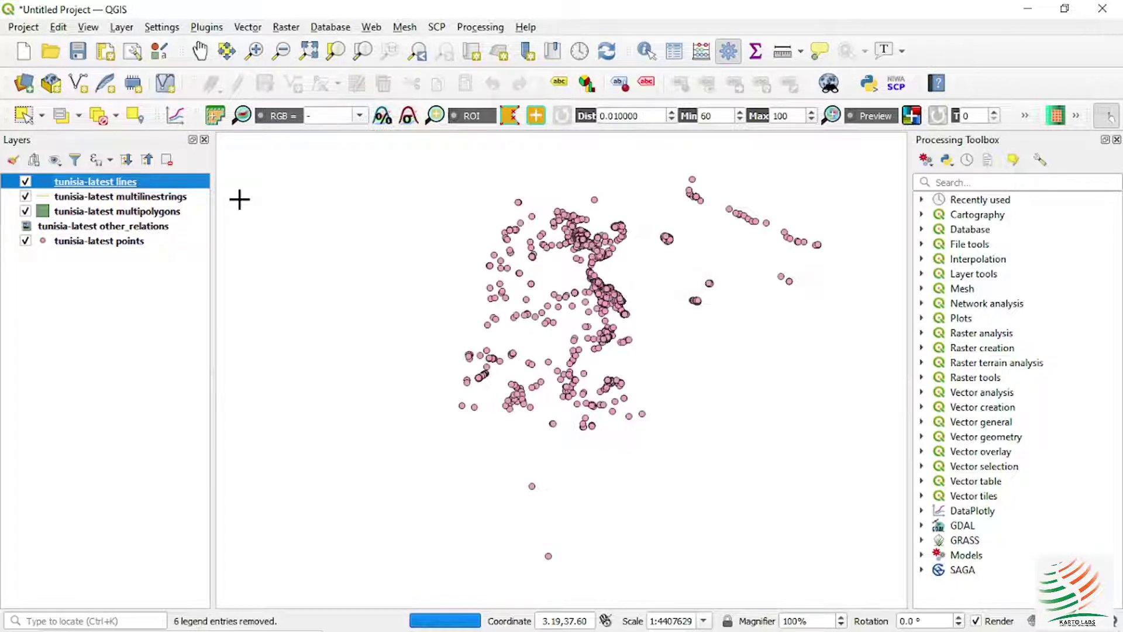
- Hide the tunisia-latest points and lines layers, keeping the multilinestrings and multipolygons layers switched on
{"action": "left_click", "coordinate": [26, 242]}
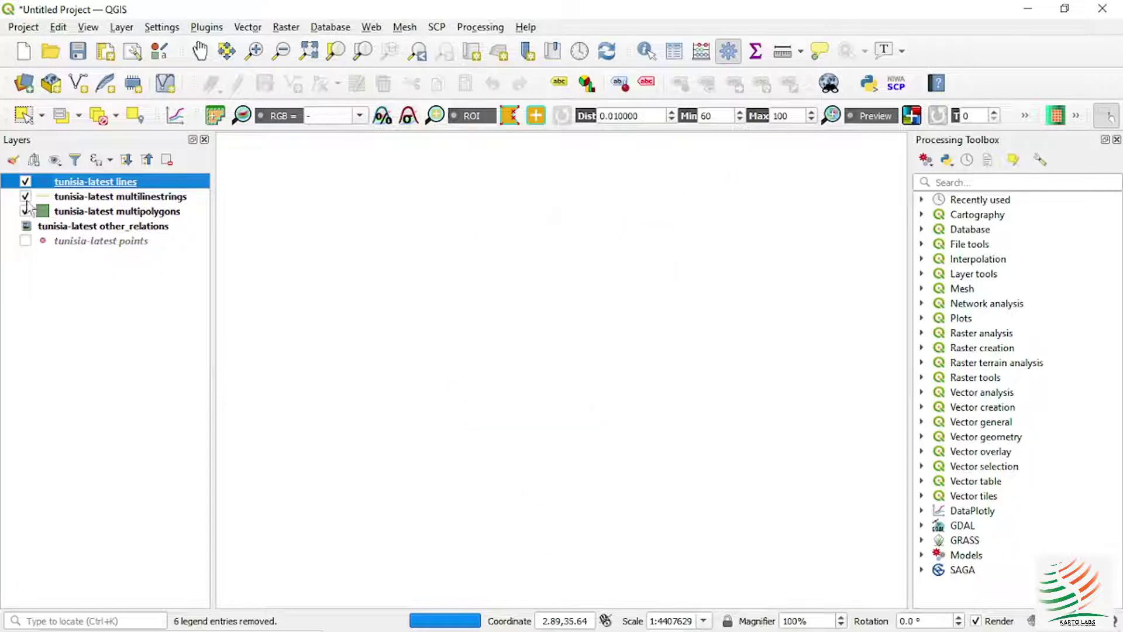
{"action": "left_click", "coordinate": [26, 213]}
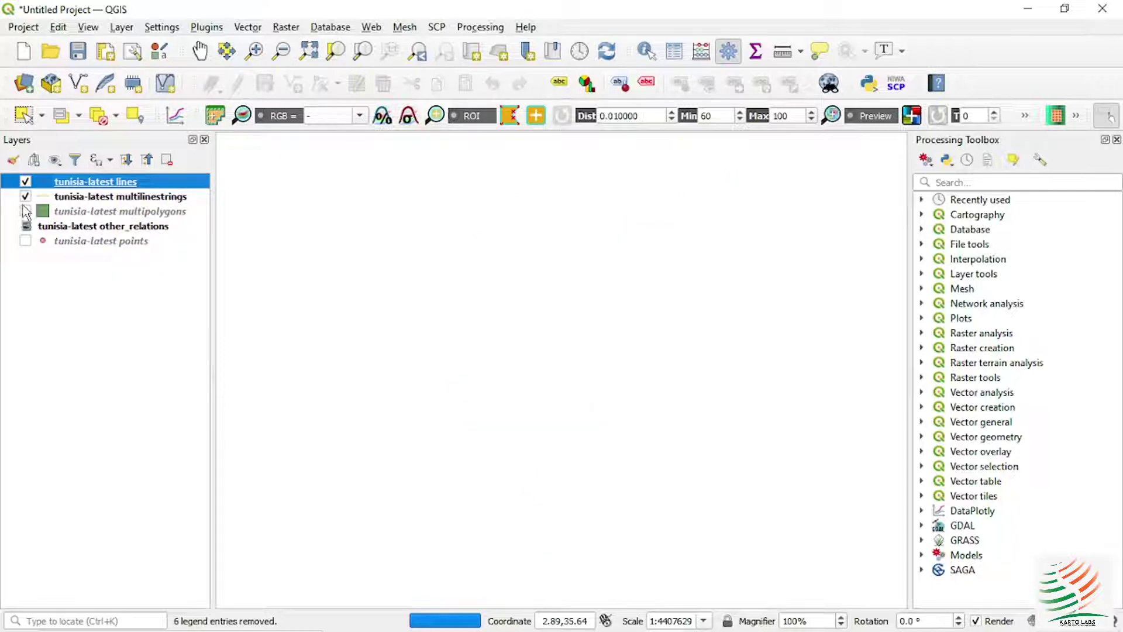
{"action": "left_click", "coordinate": [26, 184]}
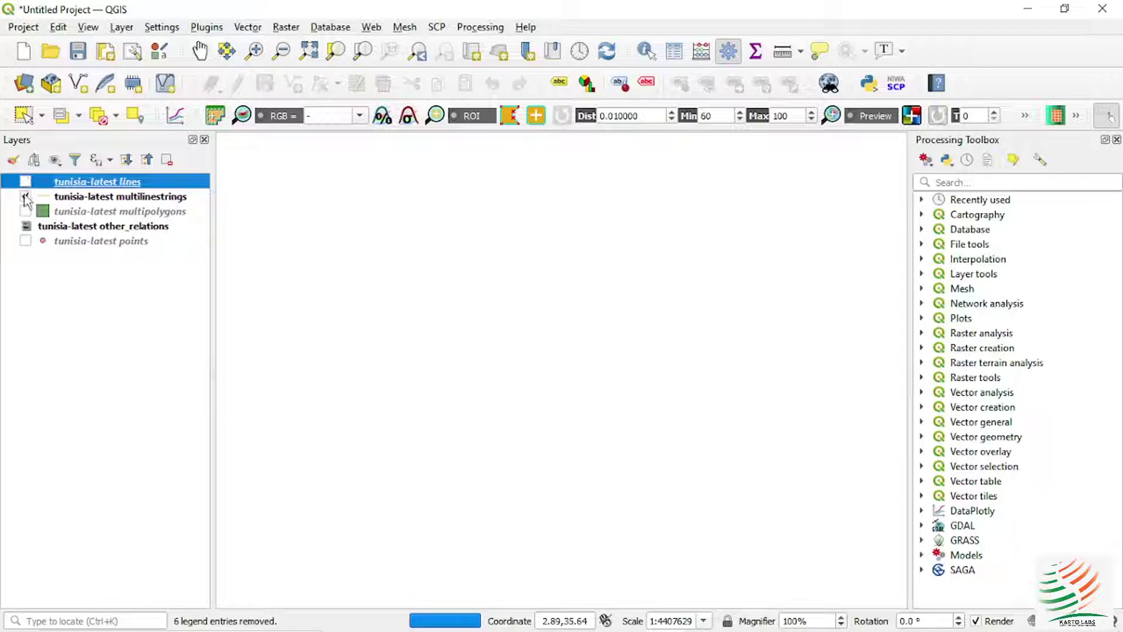
{"action": "left_click", "coordinate": [25, 214]}
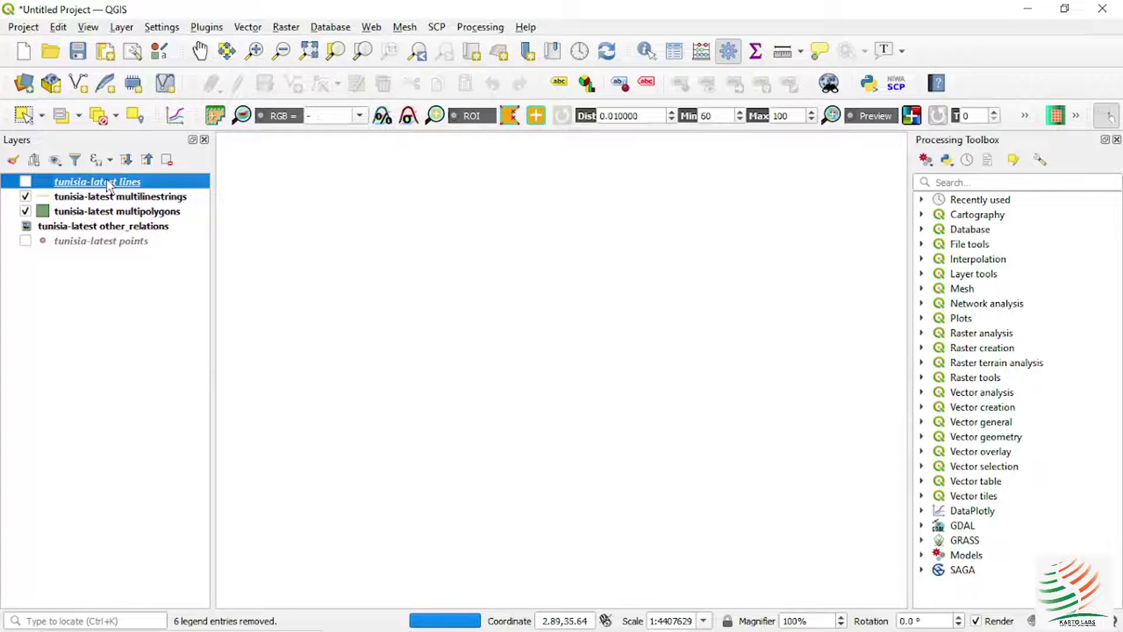
{"action": "mouse_move", "coordinate": [517, 627]}
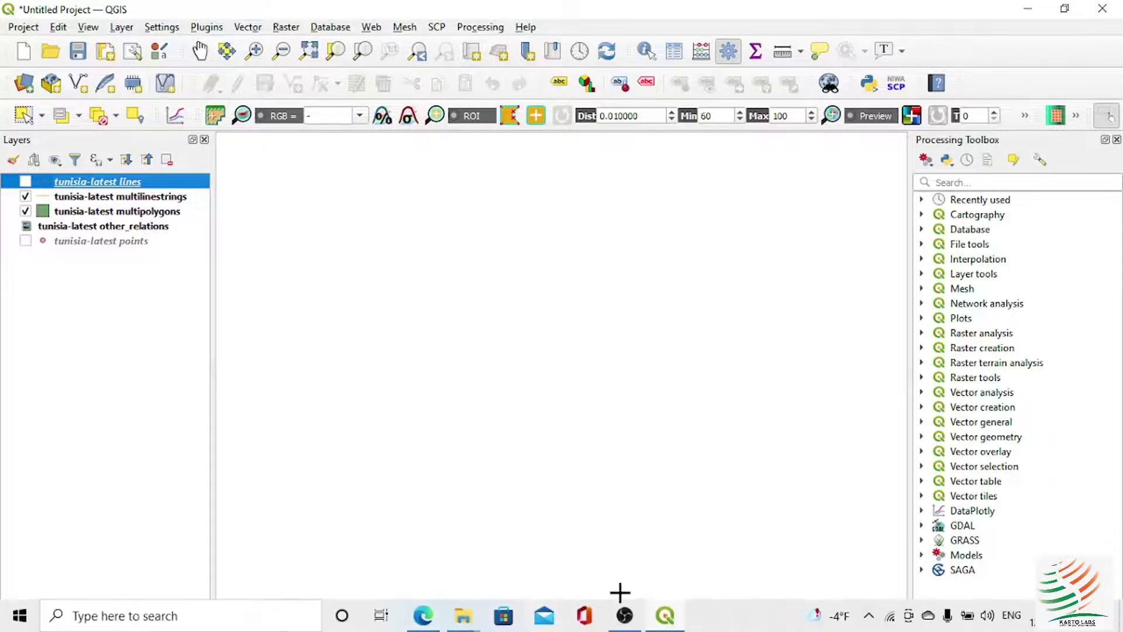